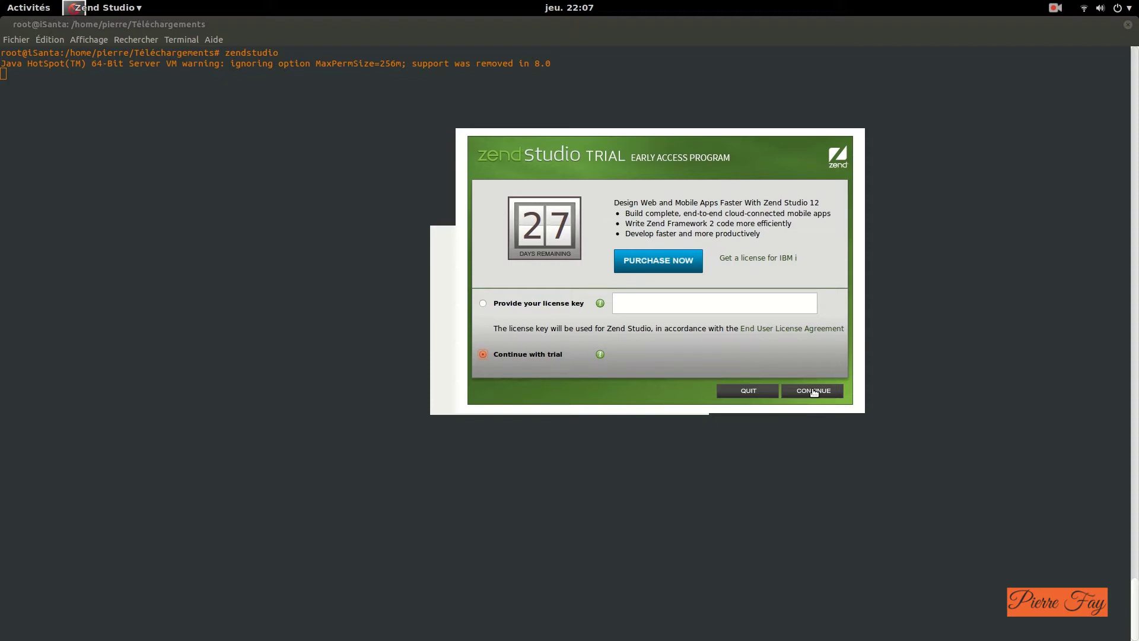
pyautogui.click(813, 391)
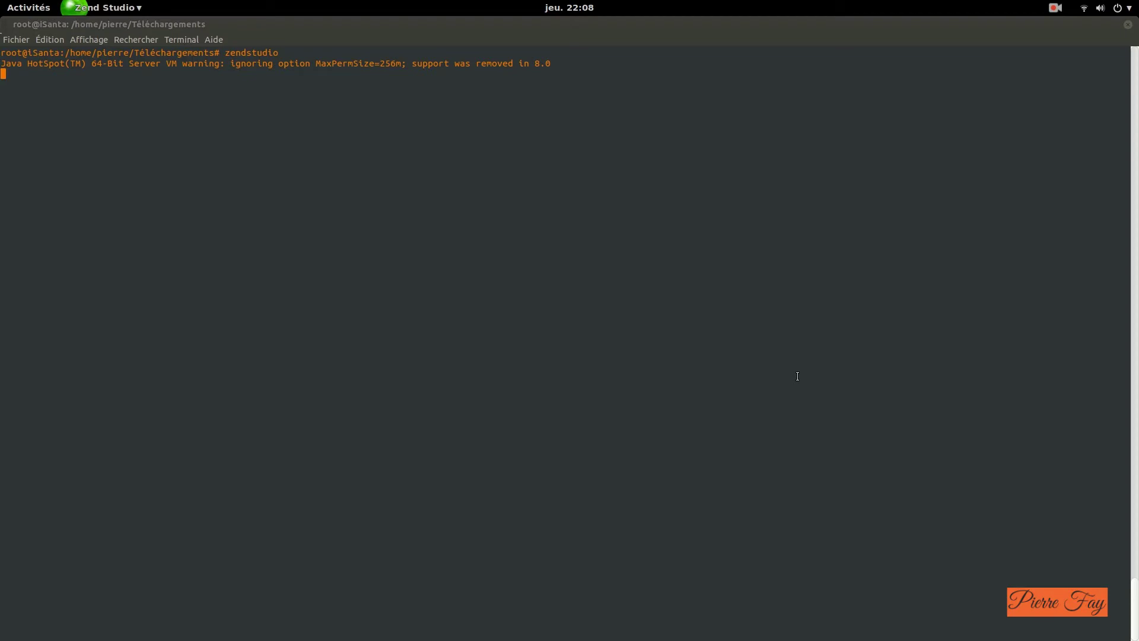
pyautogui.hotkey('ctrl', 'c')
pyautogui.hotkey('ctrl', 'l')
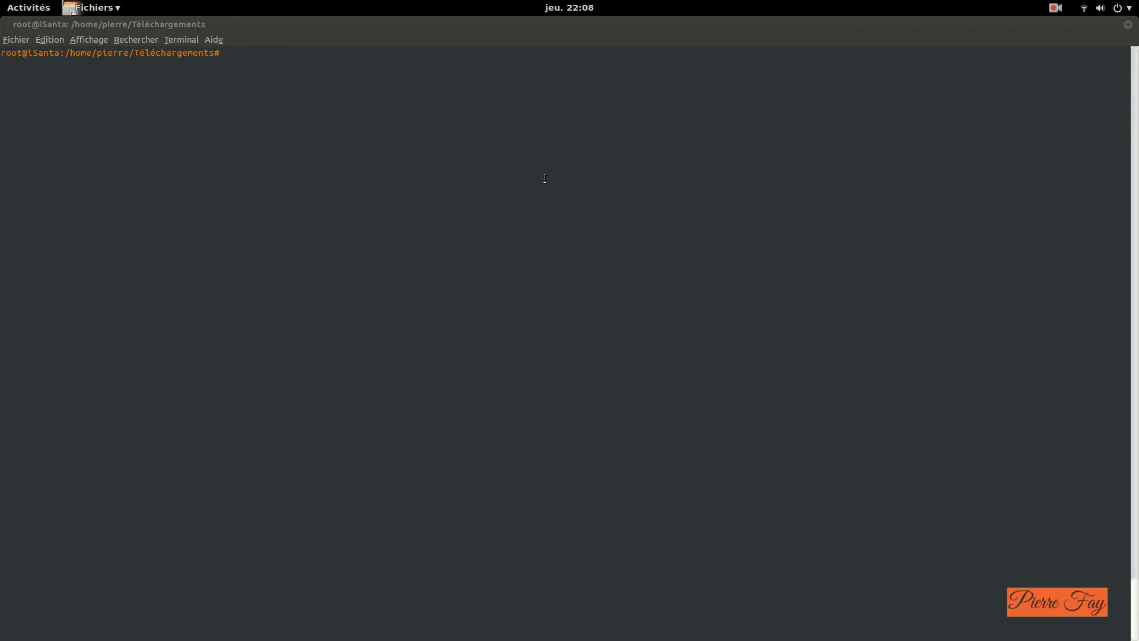
# Launch Zend Studio from the terminal with the command zendstudio.
pyautogui.click(338, 116)
pyautogui.write('zendst')
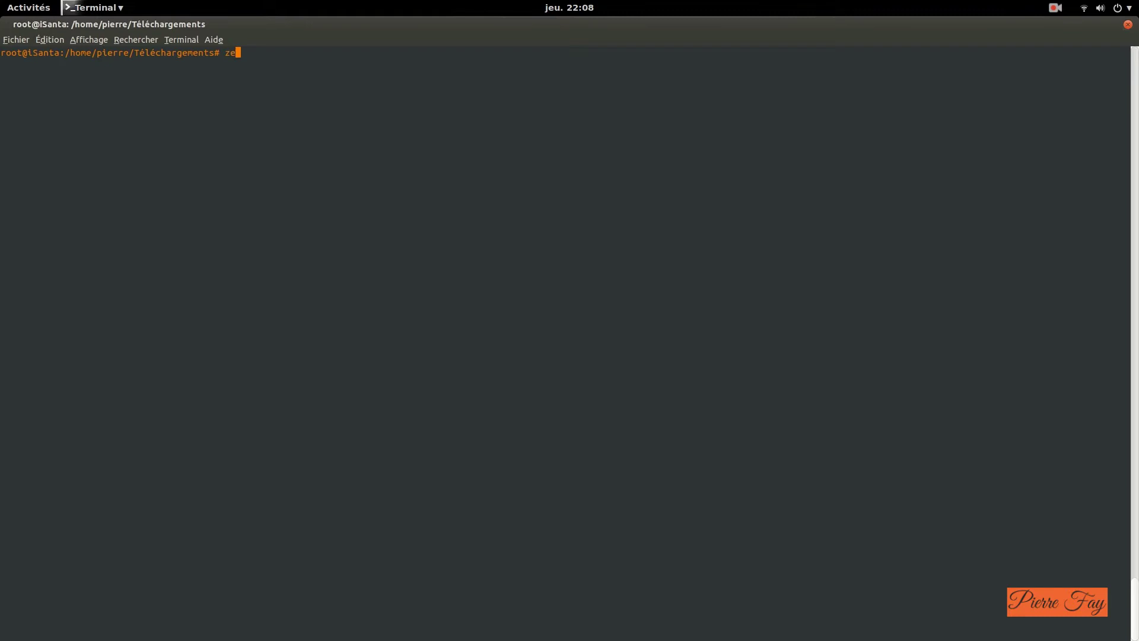
pyautogui.press('BackSpace')
pyautogui.write('tudi')
pyautogui.press('BackSpace')
pyautogui.press('BackSpace')
pyautogui.press('BackSpace')
pyautogui.press('BackSpace')
pyautogui.write('tudio')
pyautogui.press('Return')
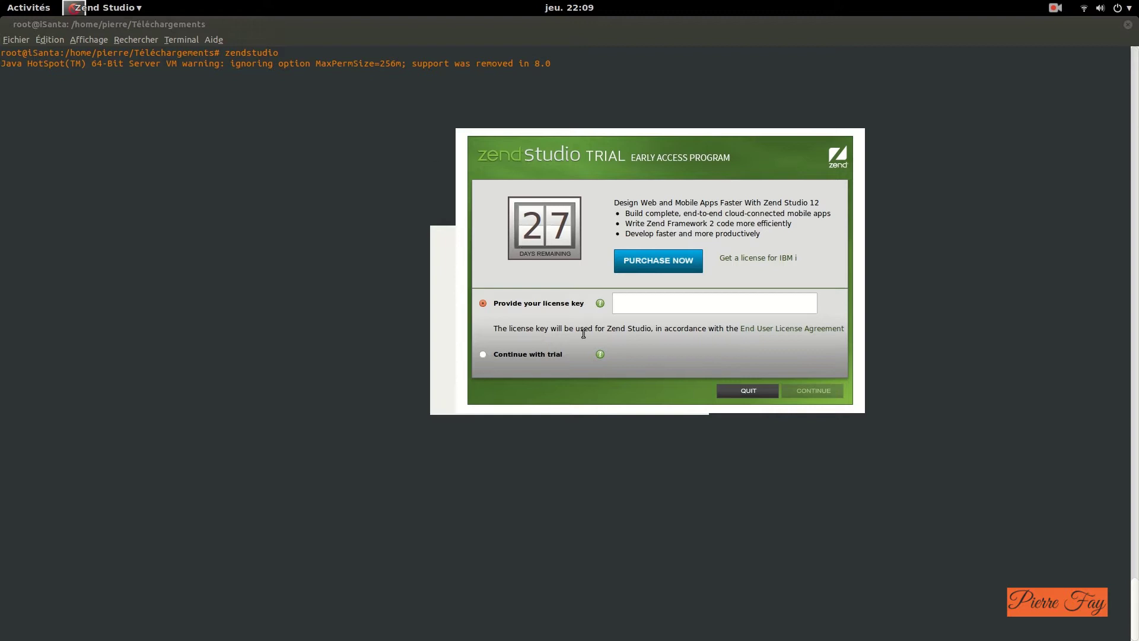
# Continue with the Zend Studio trial and maximize the main window once it has loaded.
pyautogui.click(510, 355)
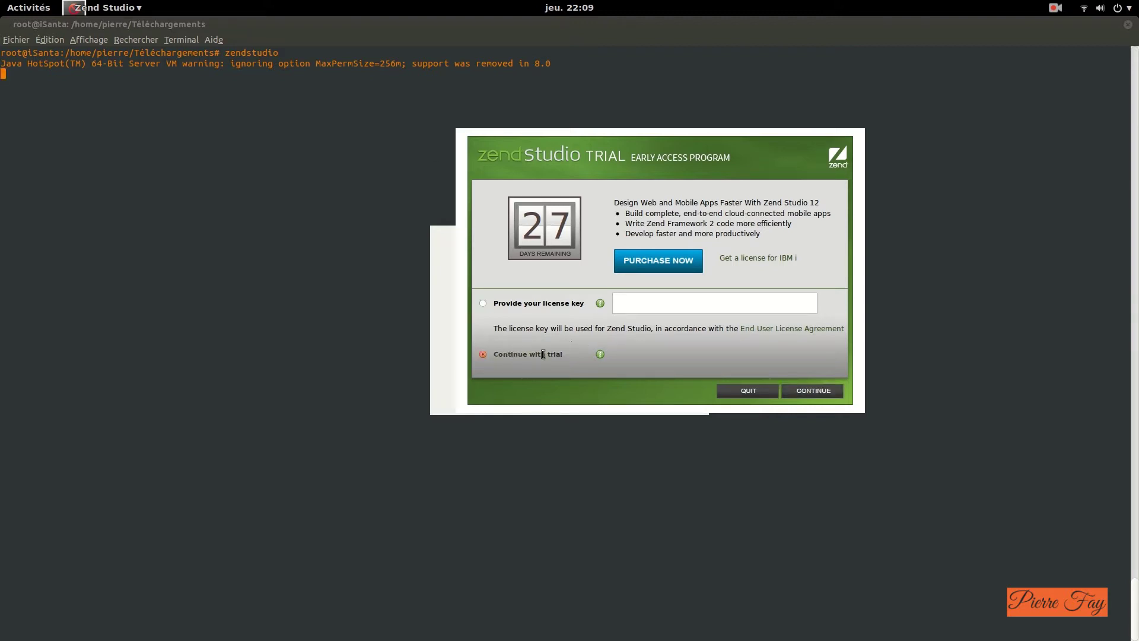
pyautogui.click(809, 394)
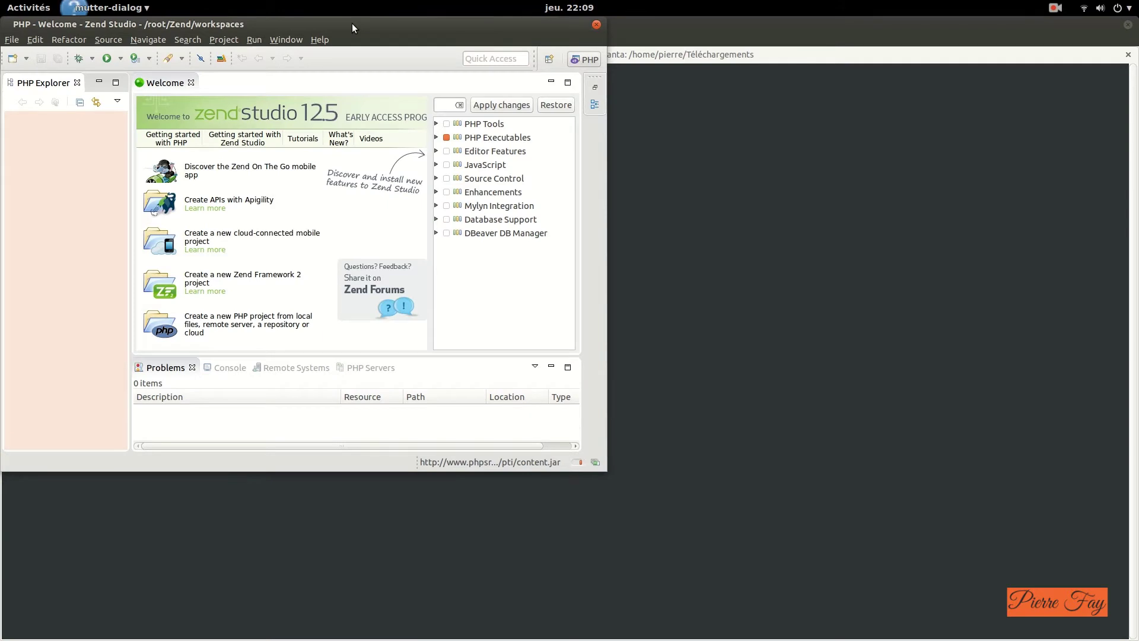
pyautogui.doubleClick(351, 23)
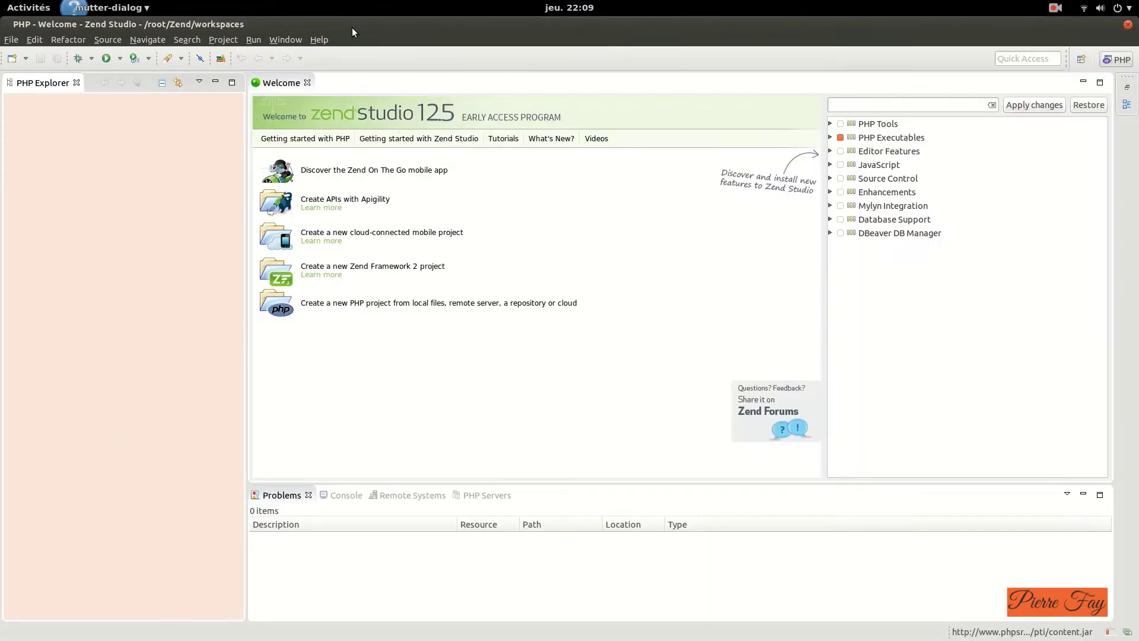
# Start a new project with the PHP wizard "PHP Project from Existing Directory".
pyautogui.click(11, 39)
pyautogui.moveTo(29, 54)
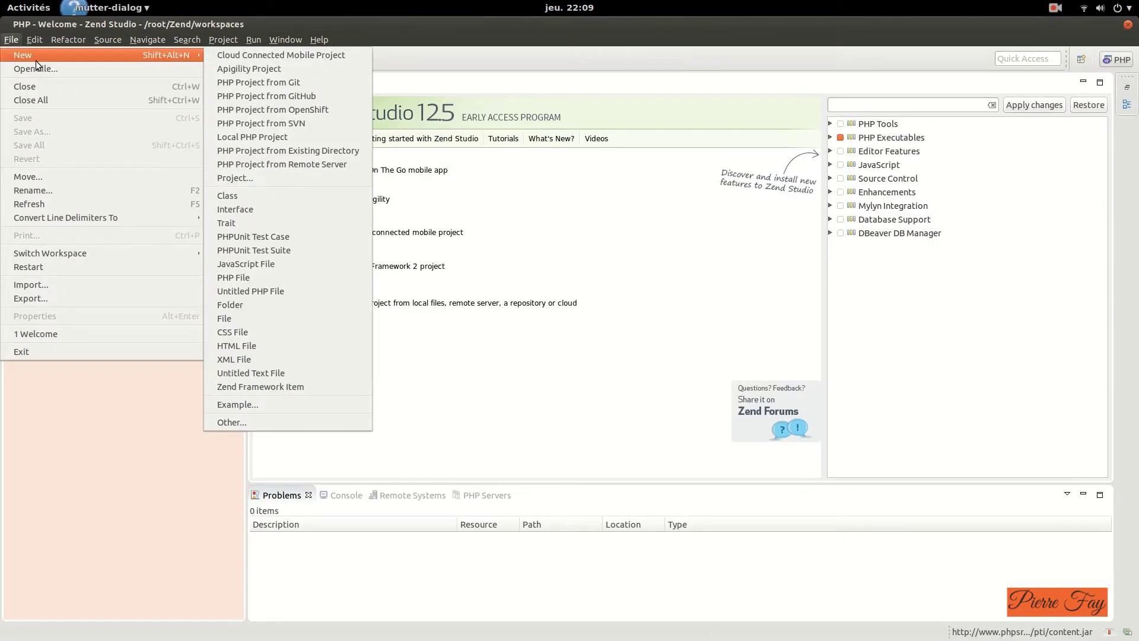
pyautogui.click(276, 176)
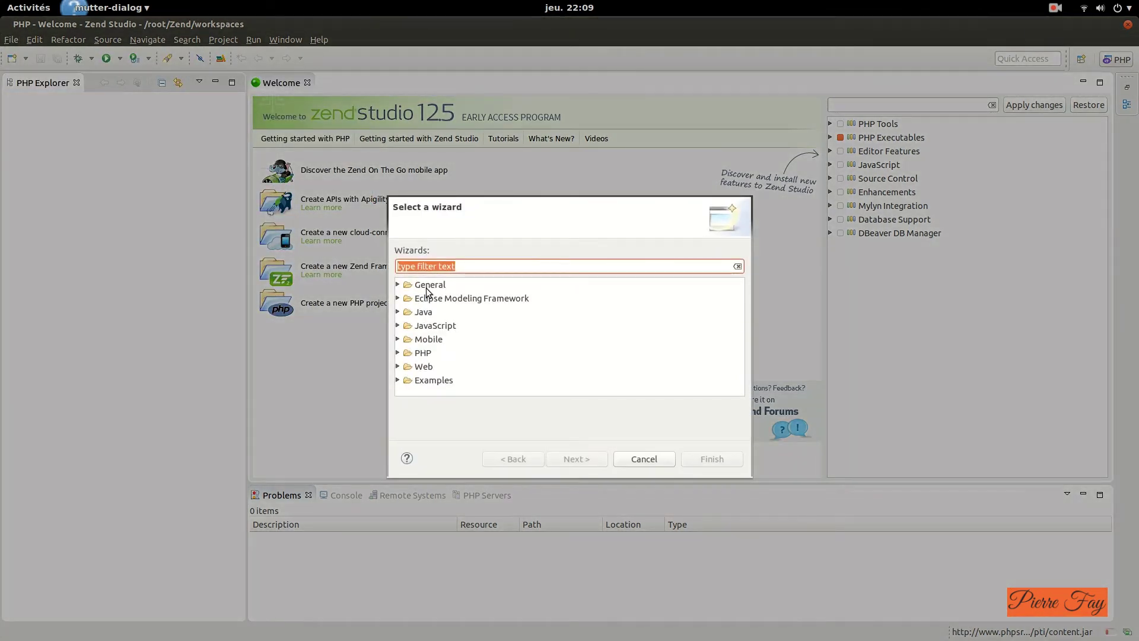
pyautogui.click(423, 351)
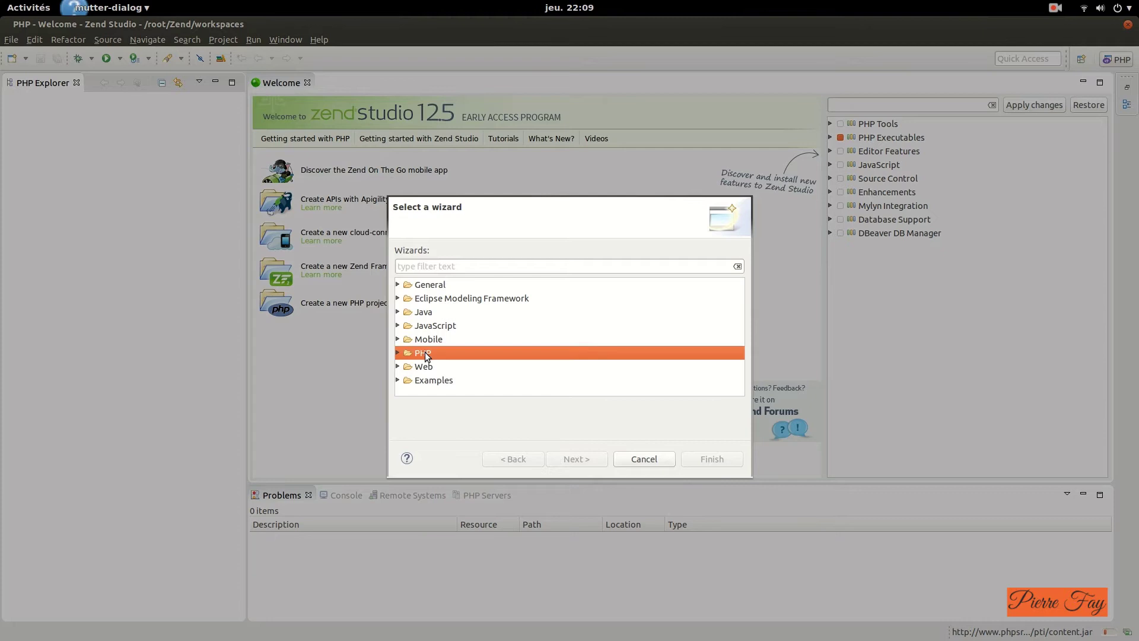
pyautogui.doubleClick(425, 351)
pyautogui.scroll(-5, 445, 347)
pyautogui.scroll(1, 460, 339)
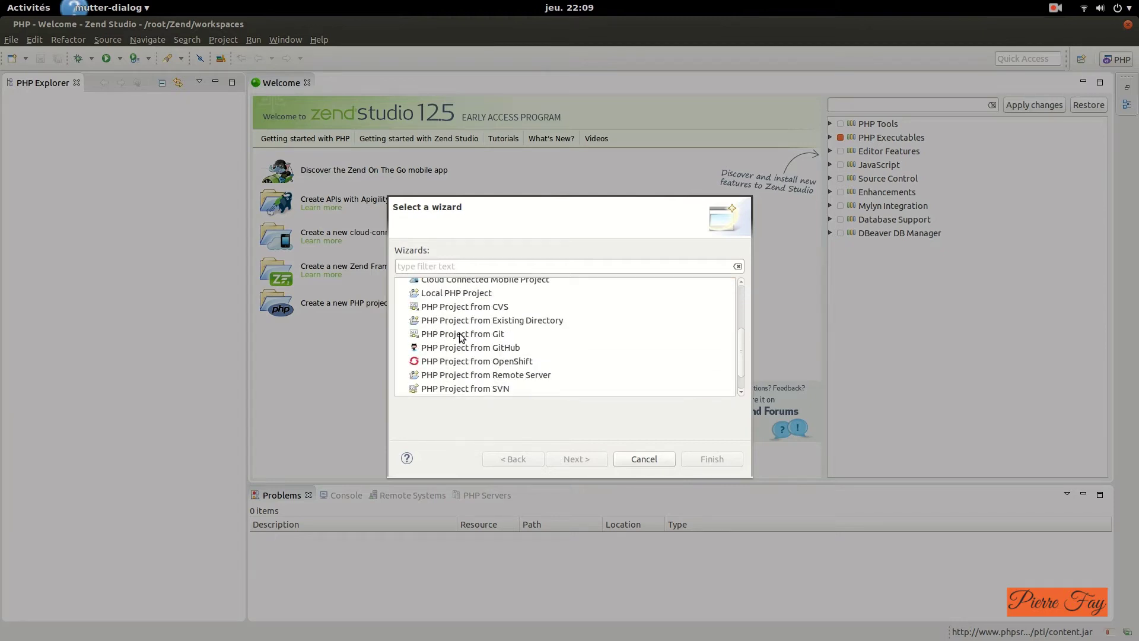
pyautogui.doubleClick(485, 321)
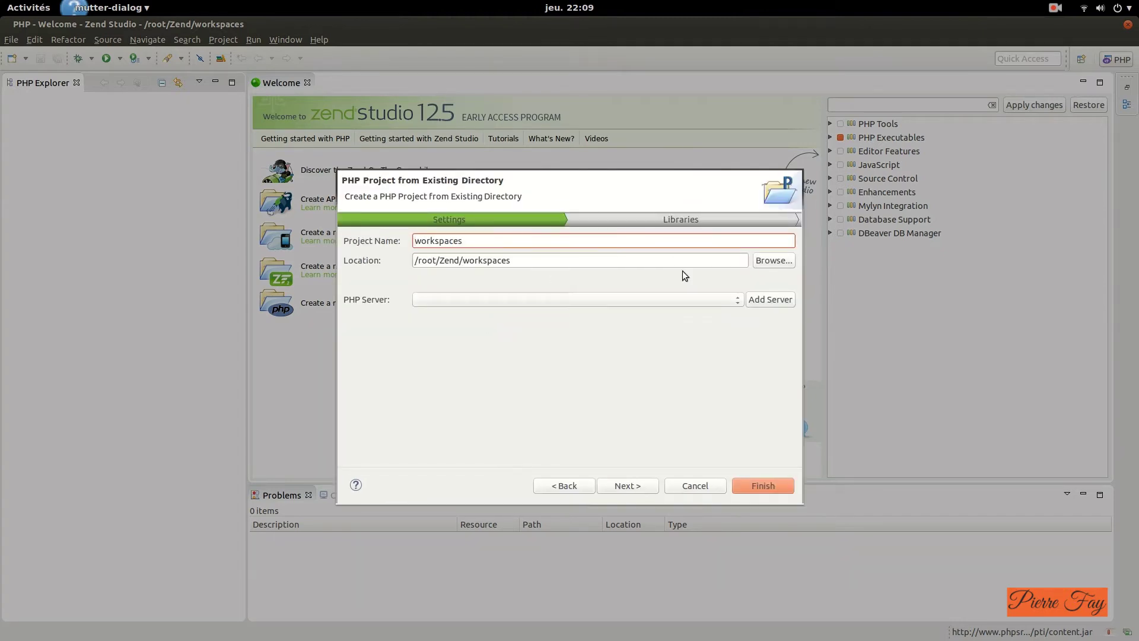
# Browse to the nested magento/magento folder under the home directory's Documents and choose it as the project location.
pyautogui.click(763, 261)
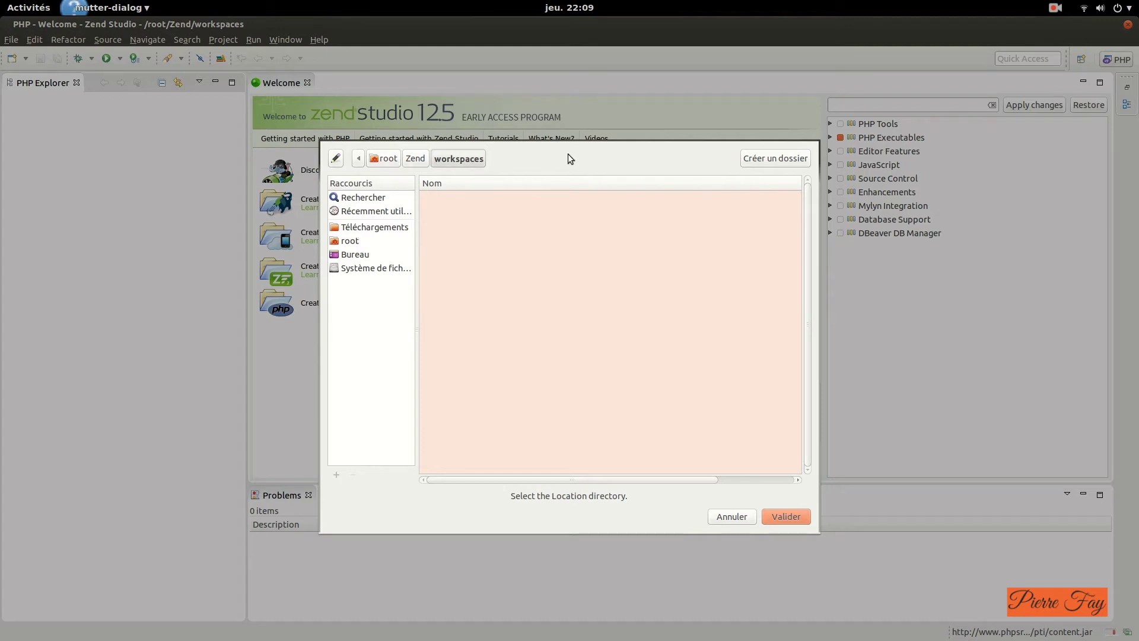
pyautogui.hotkey('ctrl', 'l')
pyautogui.write('/')
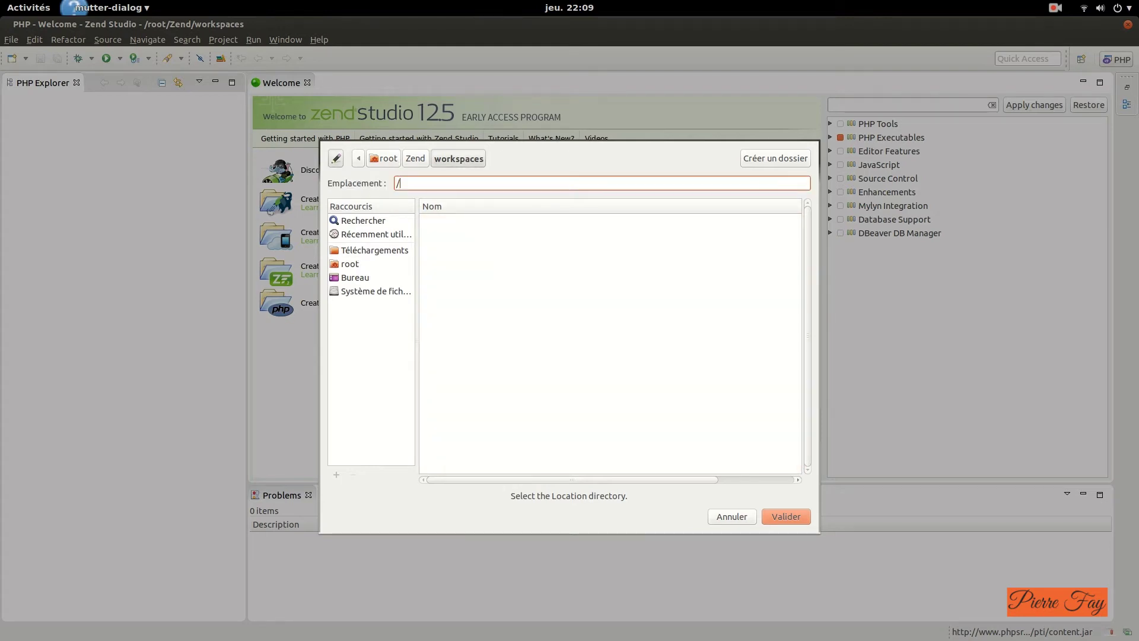
pyautogui.write('home/pierre/Documents/magento/')
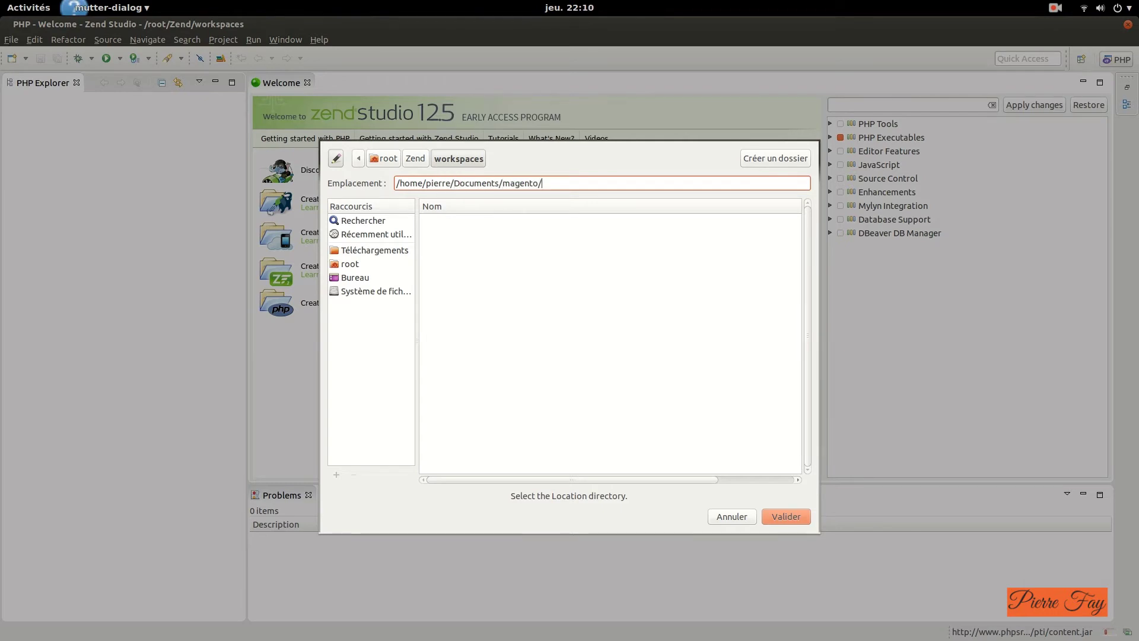
pyautogui.press('Return')
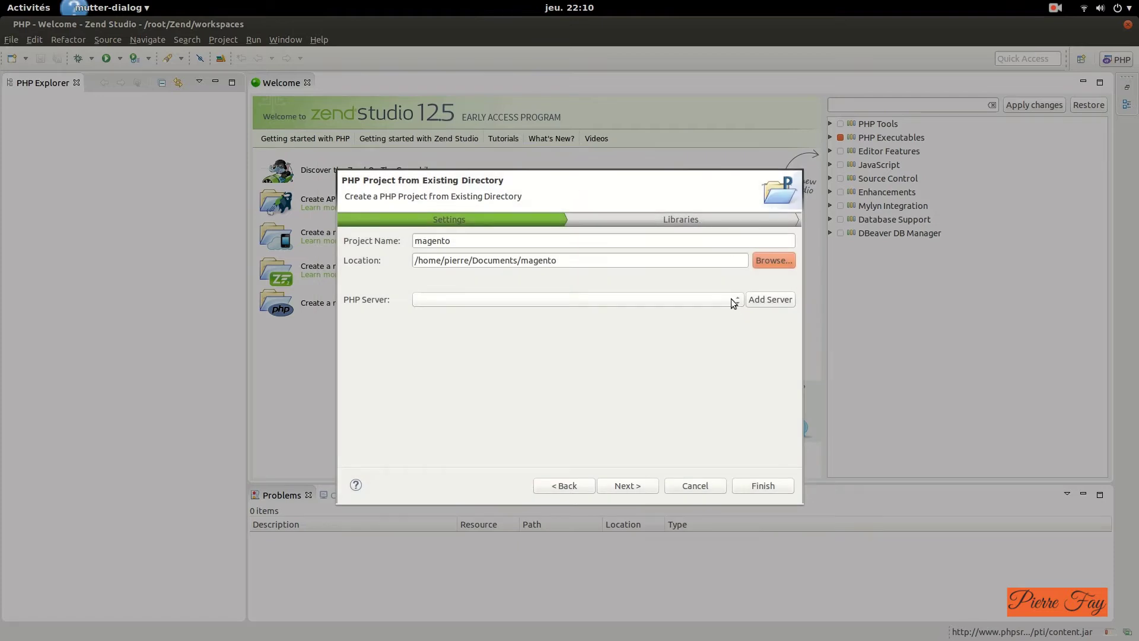
pyautogui.click(763, 261)
pyautogui.doubleClick(471, 220)
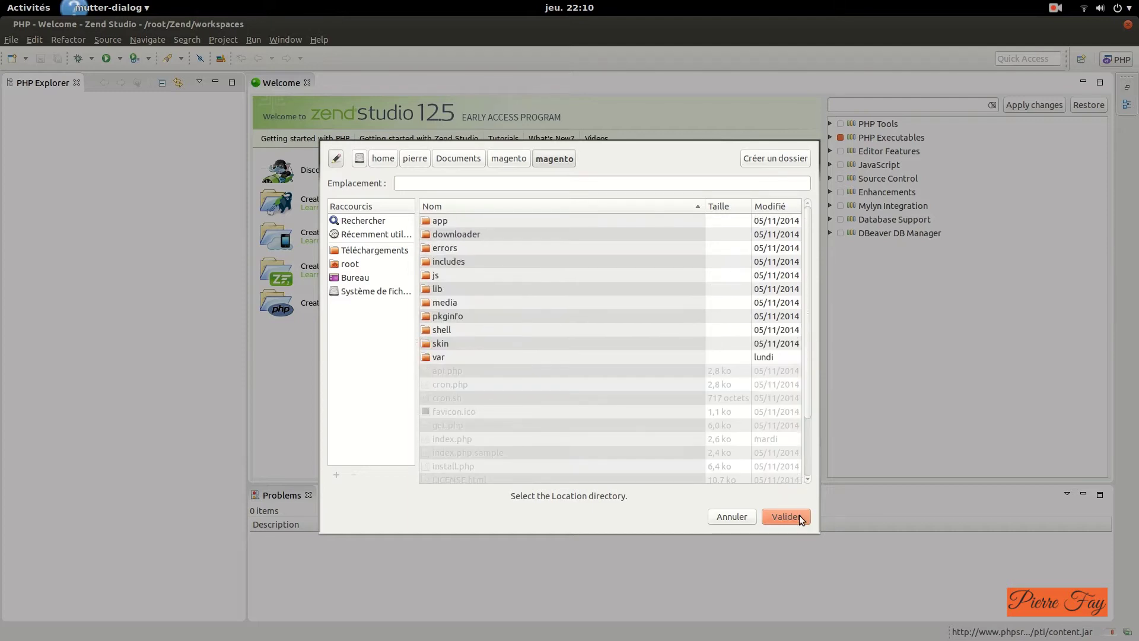
pyautogui.click(799, 514)
# Choose Local Zend Server as the project's PHP server.
pyautogui.click(605, 300)
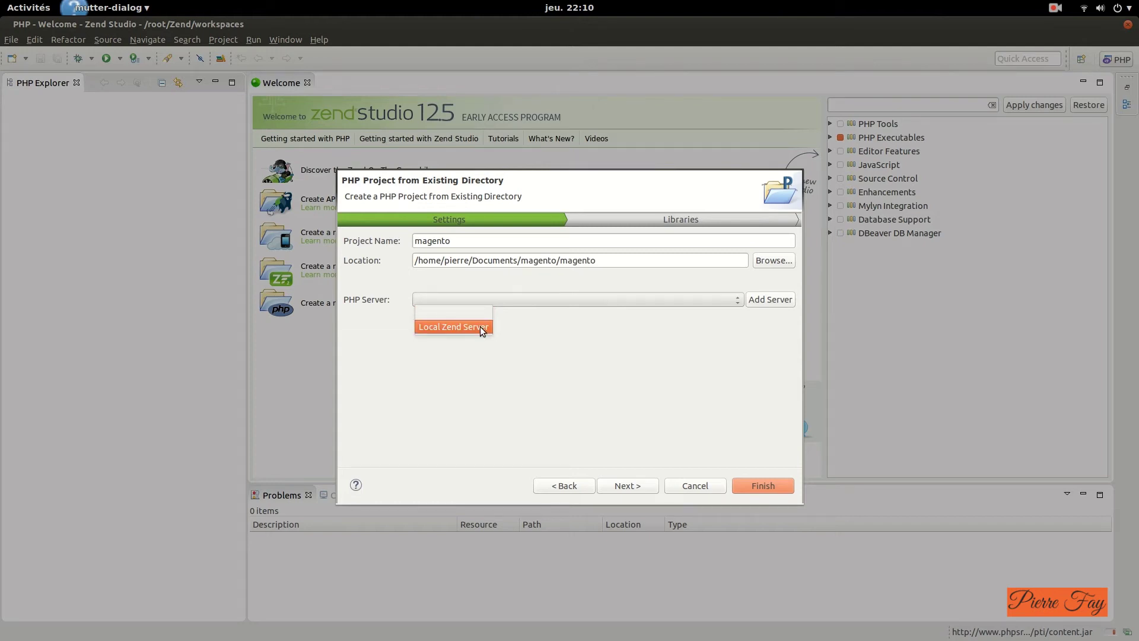
pyautogui.click(615, 289)
pyautogui.click(602, 298)
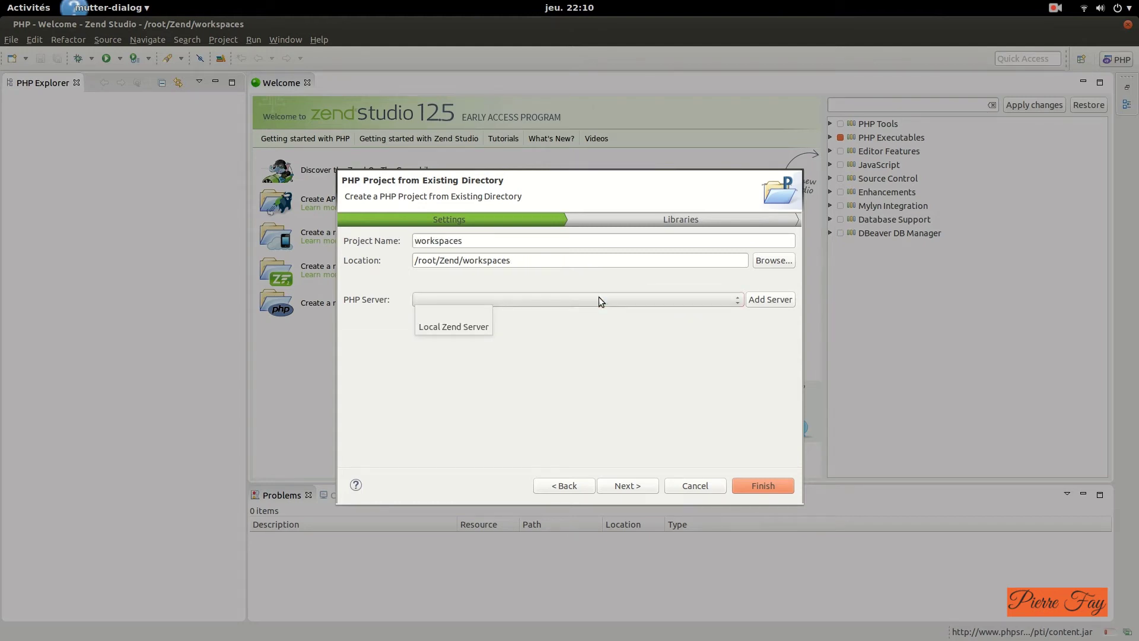
pyautogui.click(472, 327)
# Enter the full path of the Documents/magento/magento folder in the user's home directory as the project location.
pyautogui.click(556, 264)
pyautogui.moveTo(556, 265); pyautogui.dragTo(422, 261)
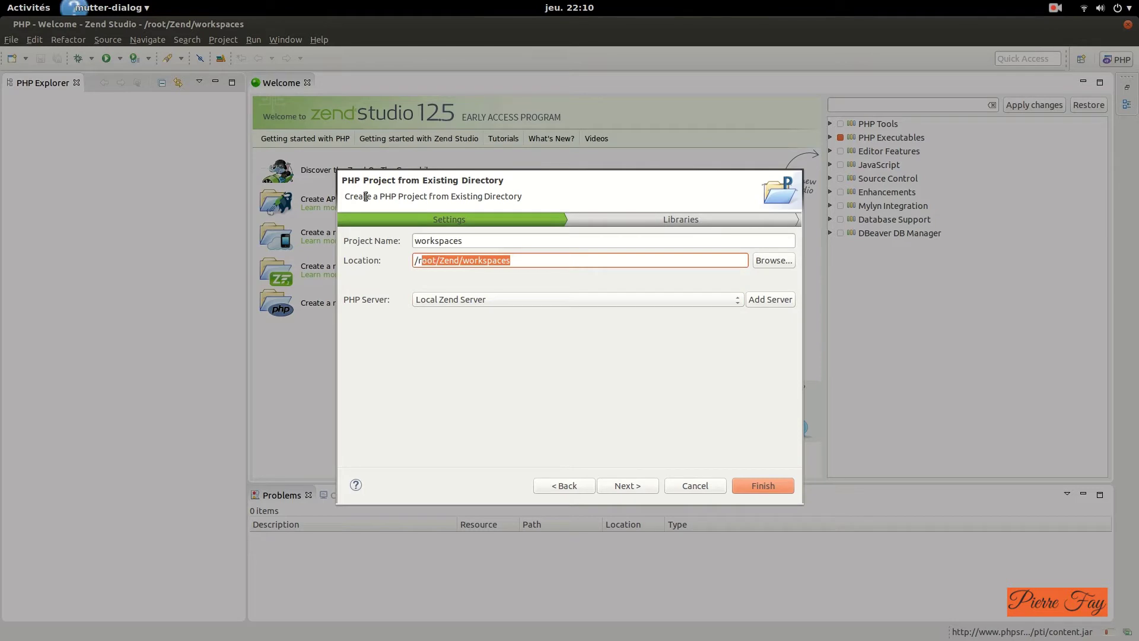
pyautogui.write('home')
pyautogui.press('Tab')
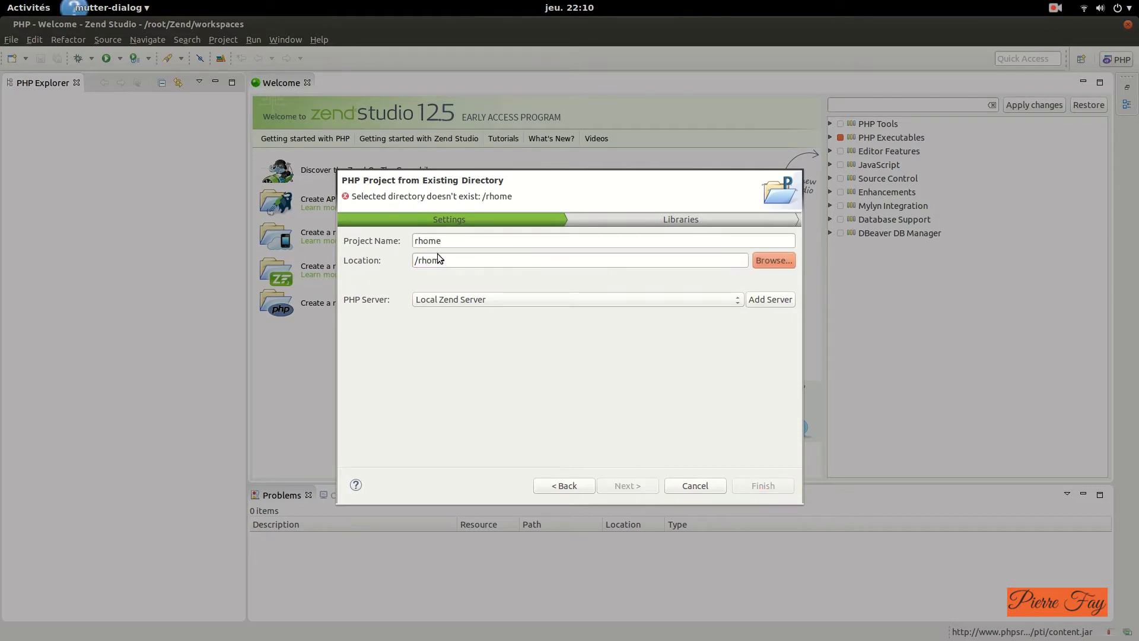
pyautogui.tripleClick(474, 261)
pyautogui.write('/home')
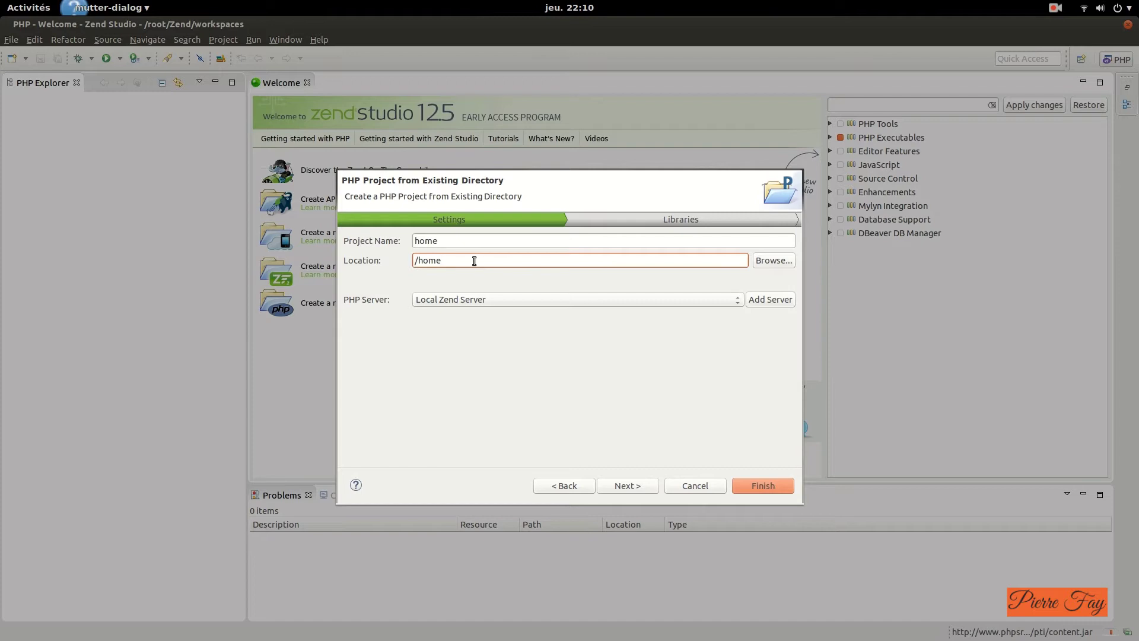
pyautogui.write('/pierre/Do')
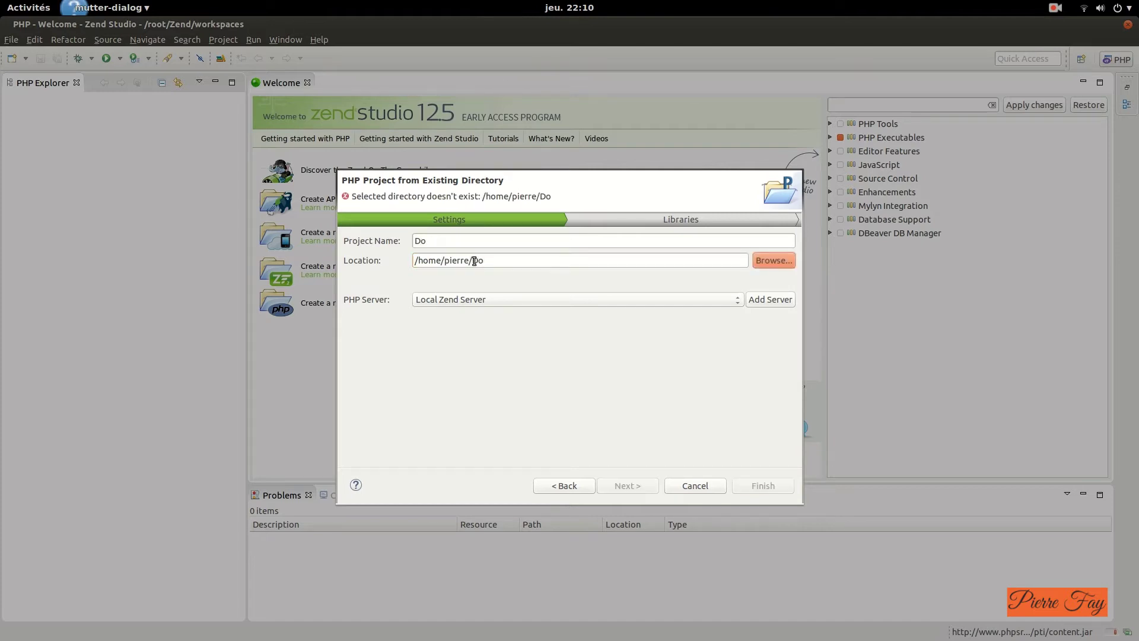
pyautogui.write('c')
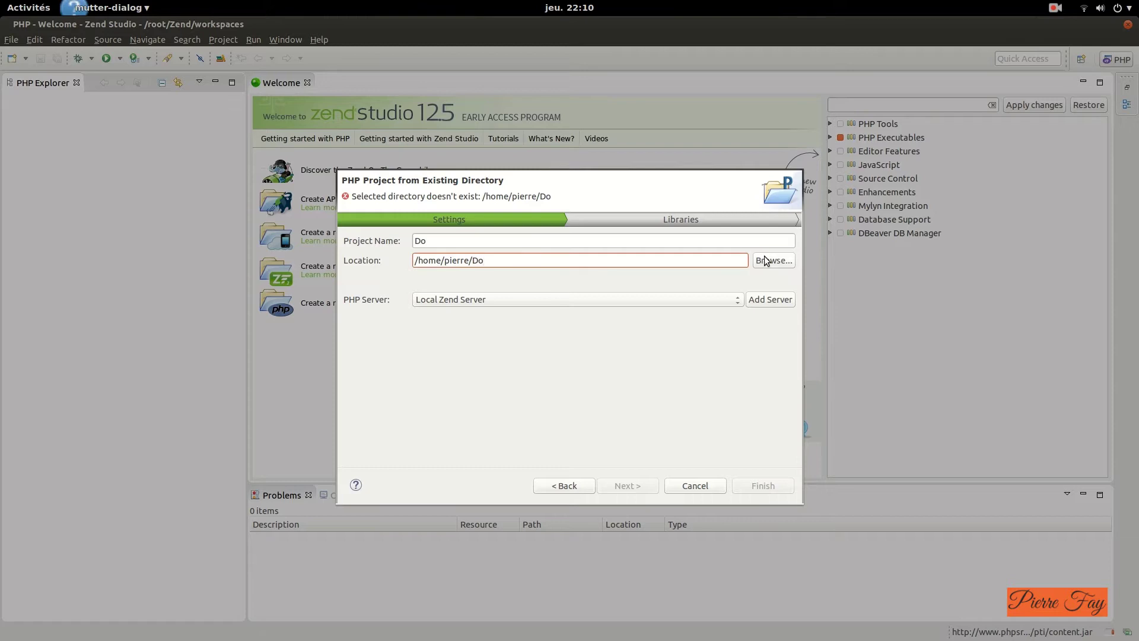
pyautogui.write('uments/')
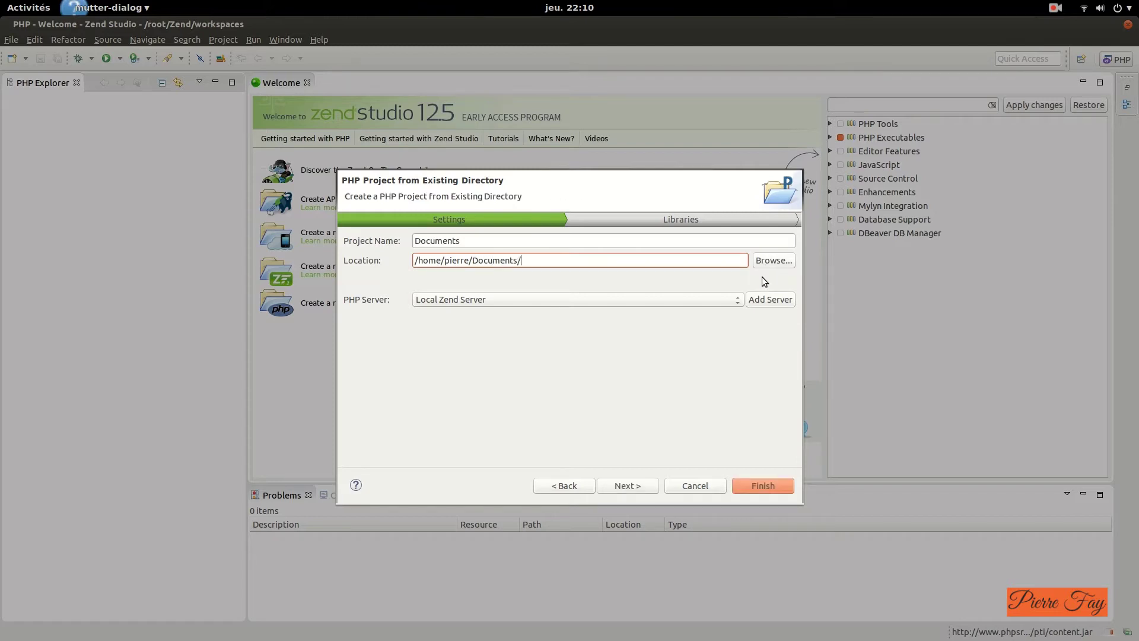
pyautogui.write('magento/magento')
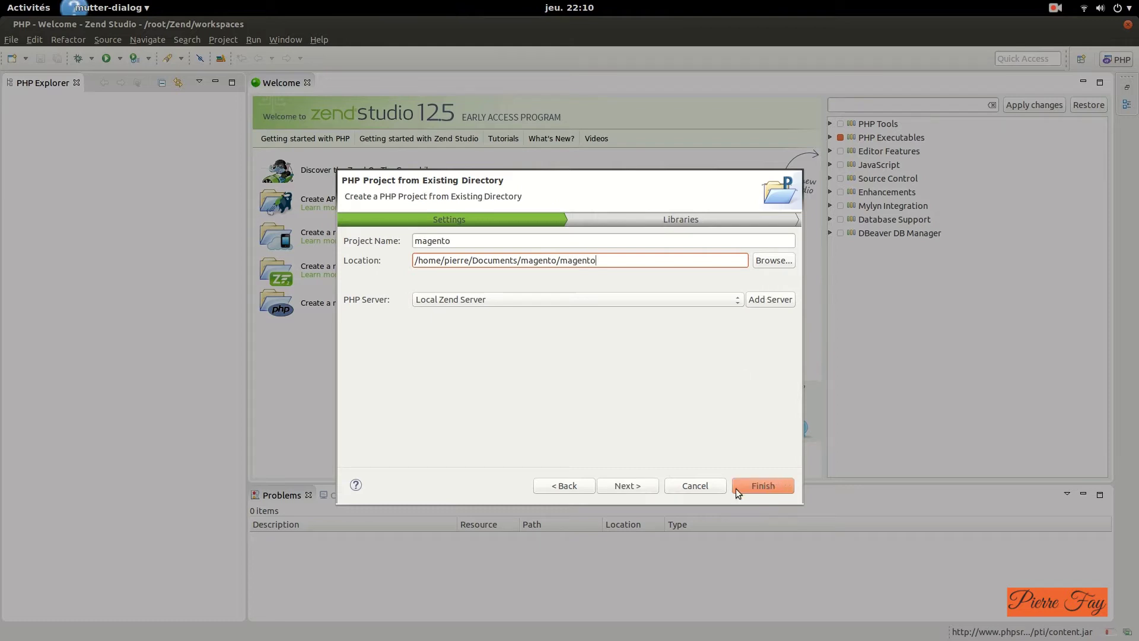
# Proceed to the library configuration and enable the built-in PHPUnit, PHPUnit 4 and Zend Framework 1 libraries.
pyautogui.click(649, 486)
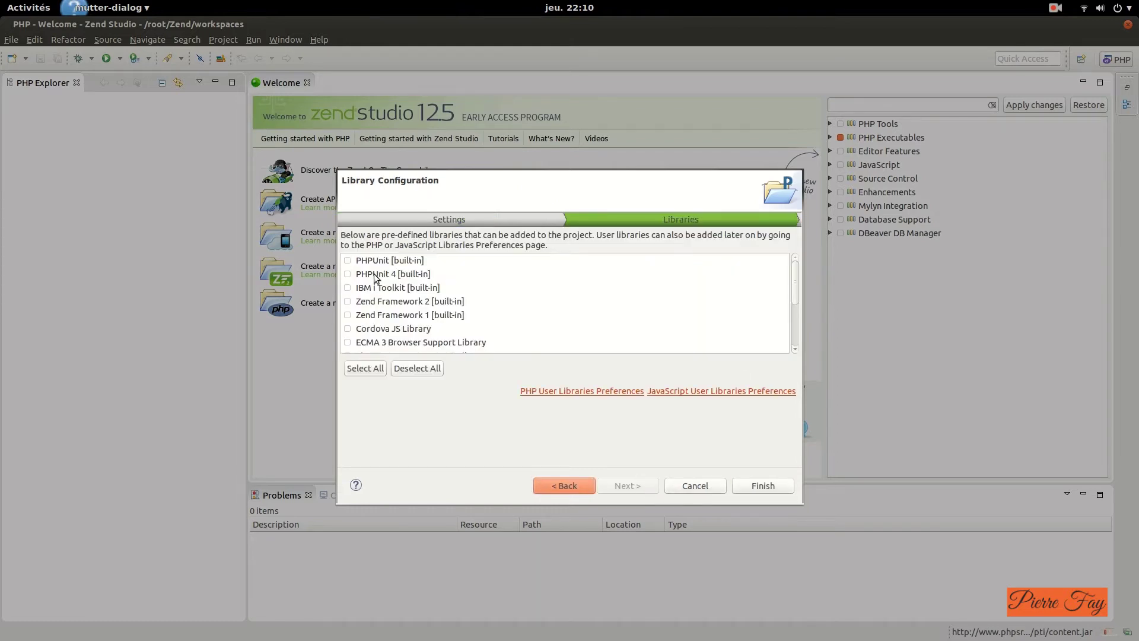
pyautogui.scroll(-2, 458, 272)
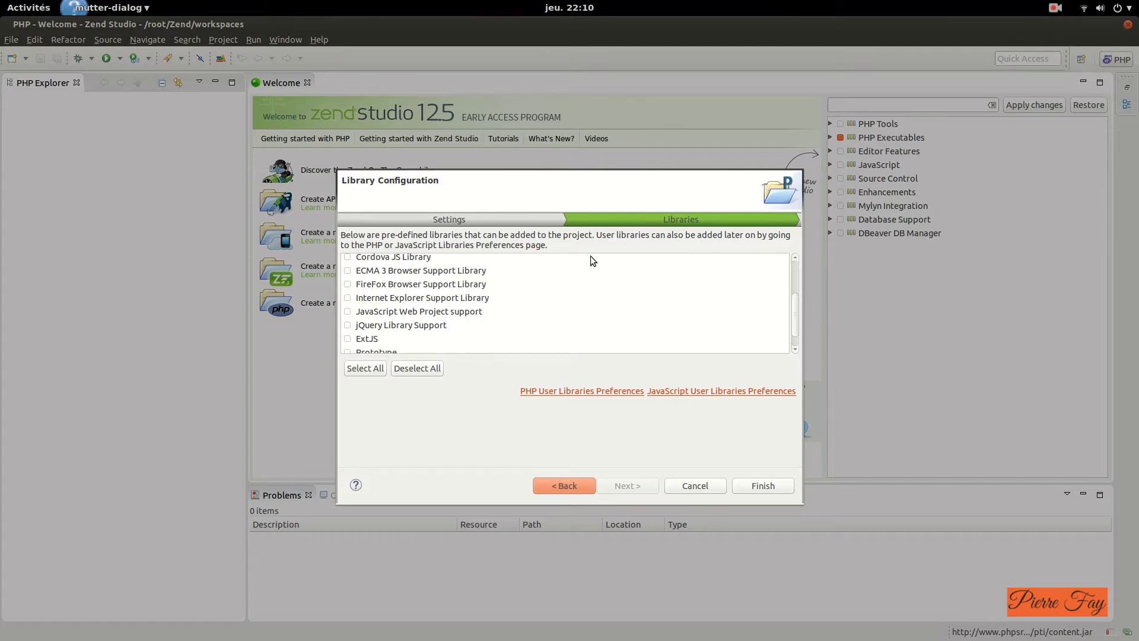
pyautogui.scroll(2, 523, 263)
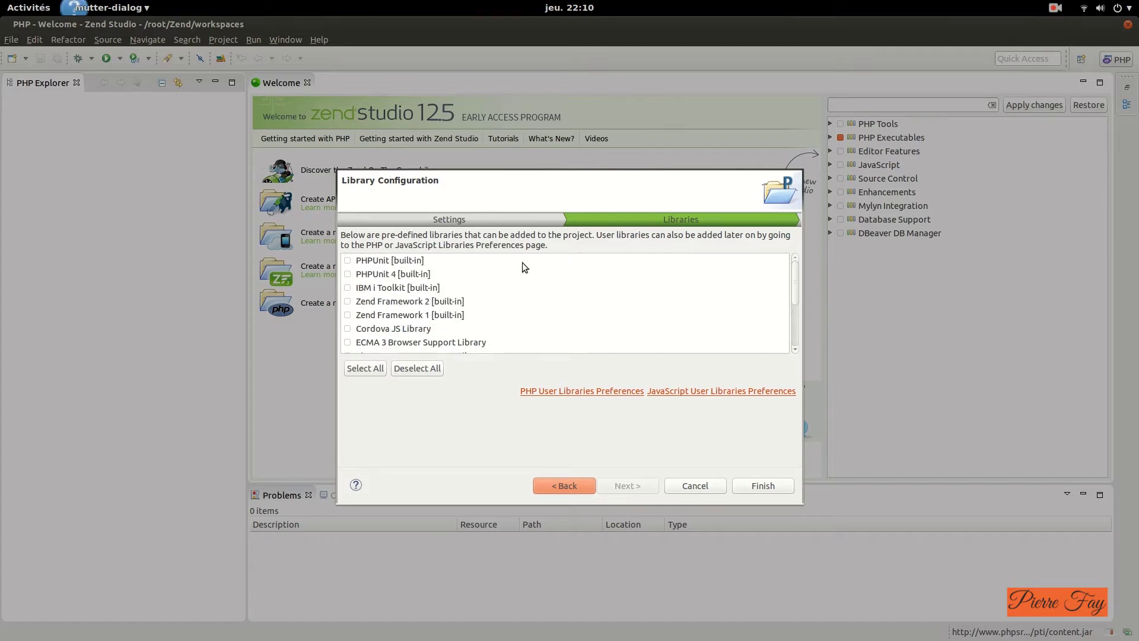
pyautogui.click(419, 261)
pyautogui.press('Down')
pyautogui.press('Up')
pyautogui.press('Down')
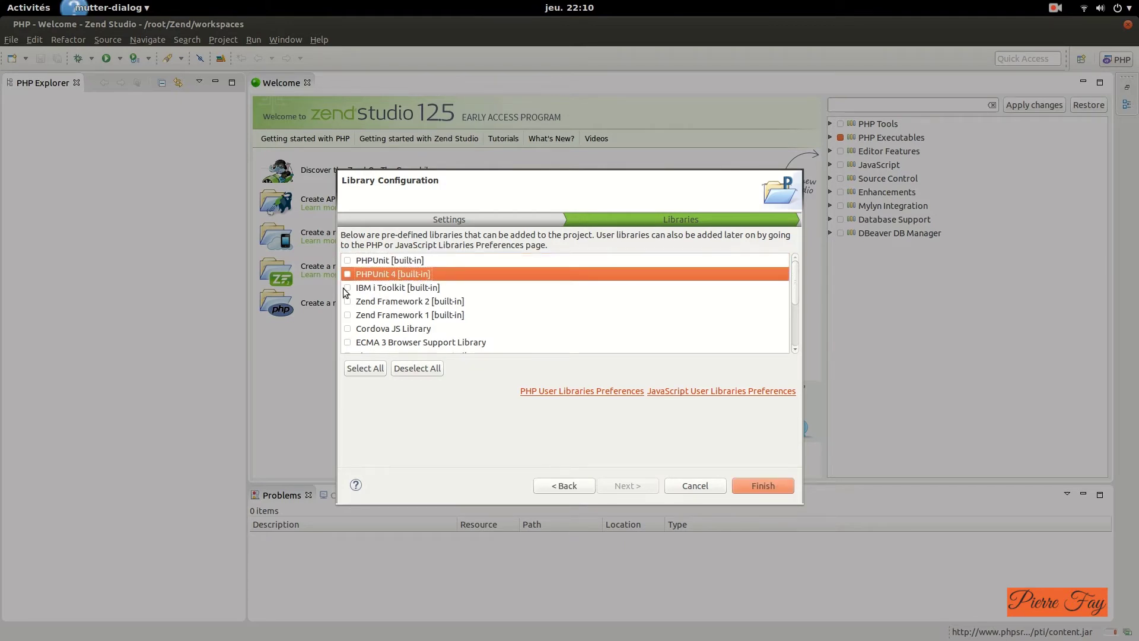
pyautogui.click(348, 260)
pyautogui.click(347, 273)
pyautogui.click(348, 315)
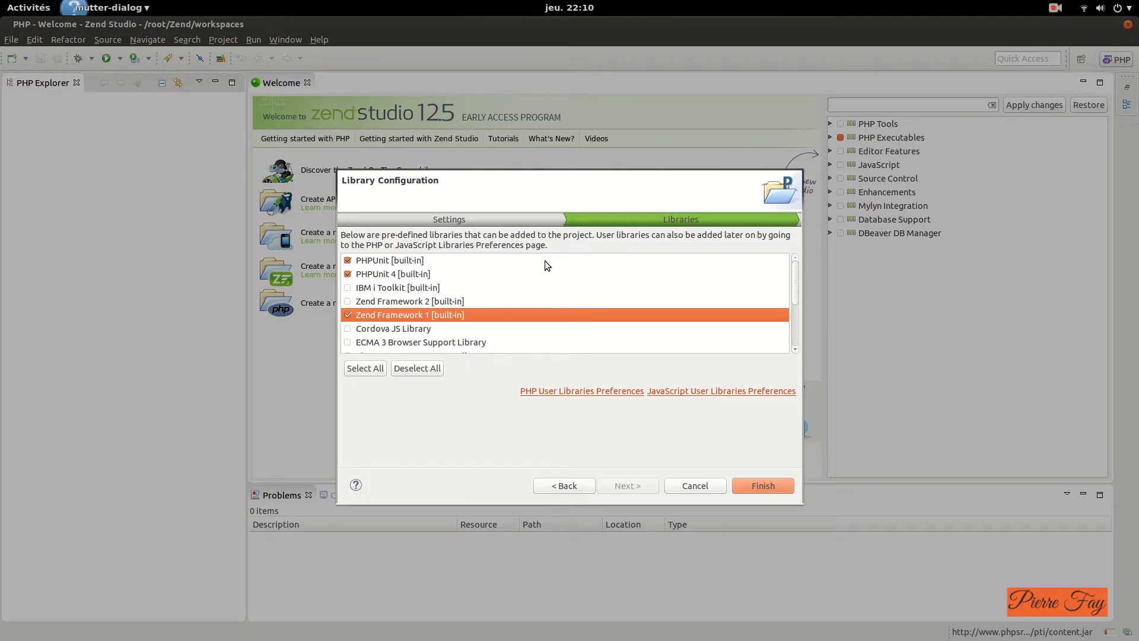
# Enable jQuery Library Support and JavaScript Web Project support for the project.
pyautogui.scroll(-1, 546, 265)
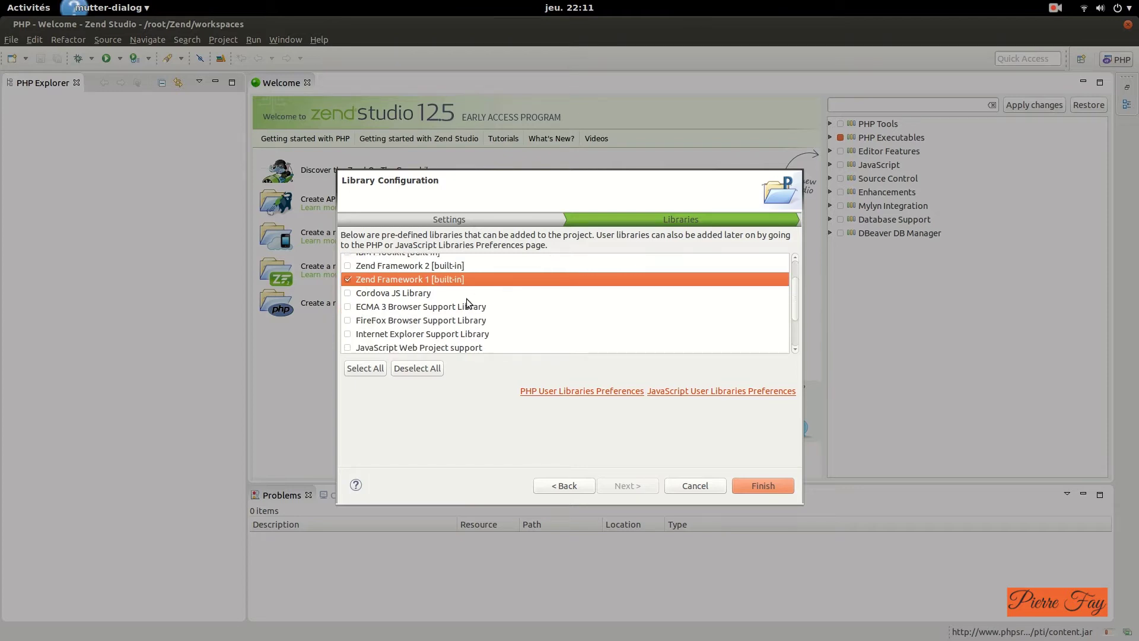
pyautogui.scroll(-2, 489, 276)
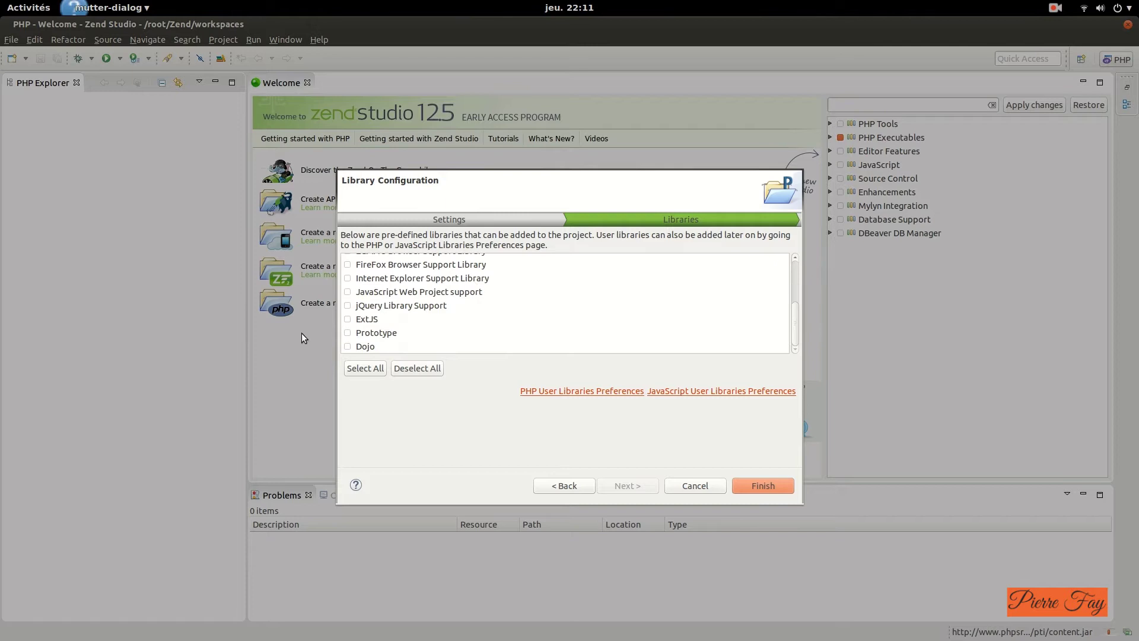
pyautogui.click(348, 306)
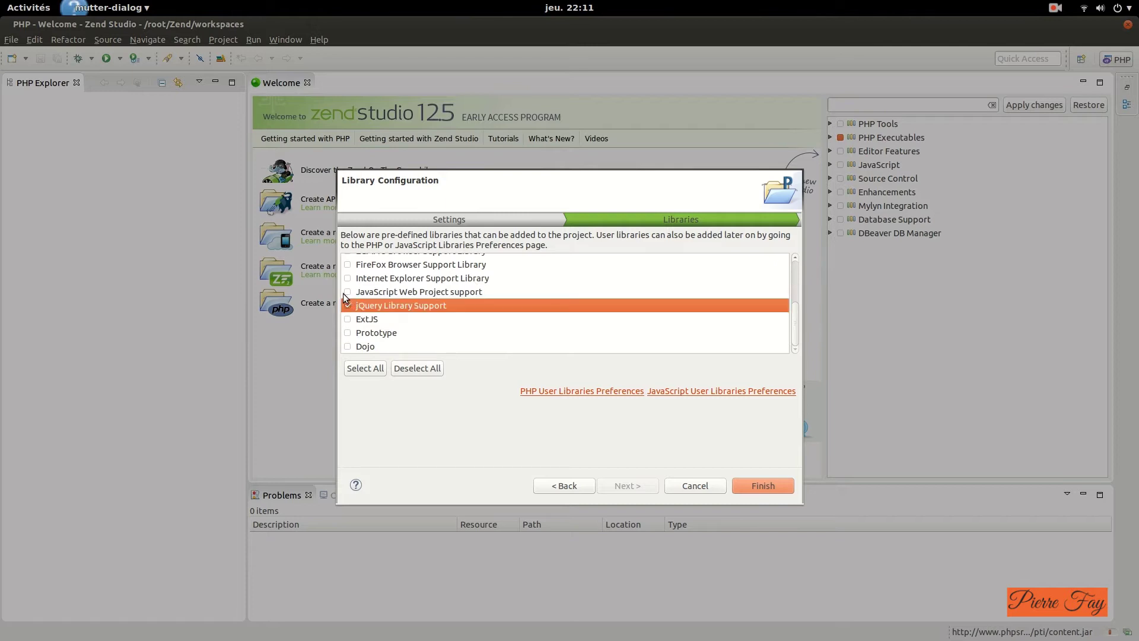
pyautogui.click(348, 291)
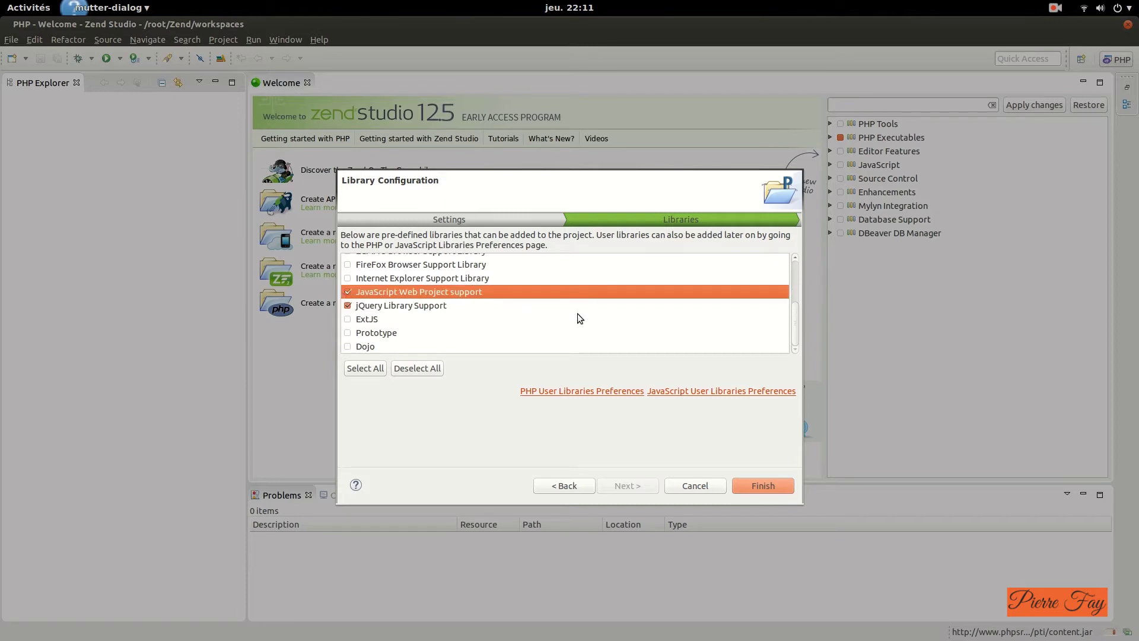
# Enable the FireFox Browser Support, Internet Explorer Support and Prototype libraries, and finish creating the project.
pyautogui.scroll(1, 354, 279)
pyautogui.click(348, 283)
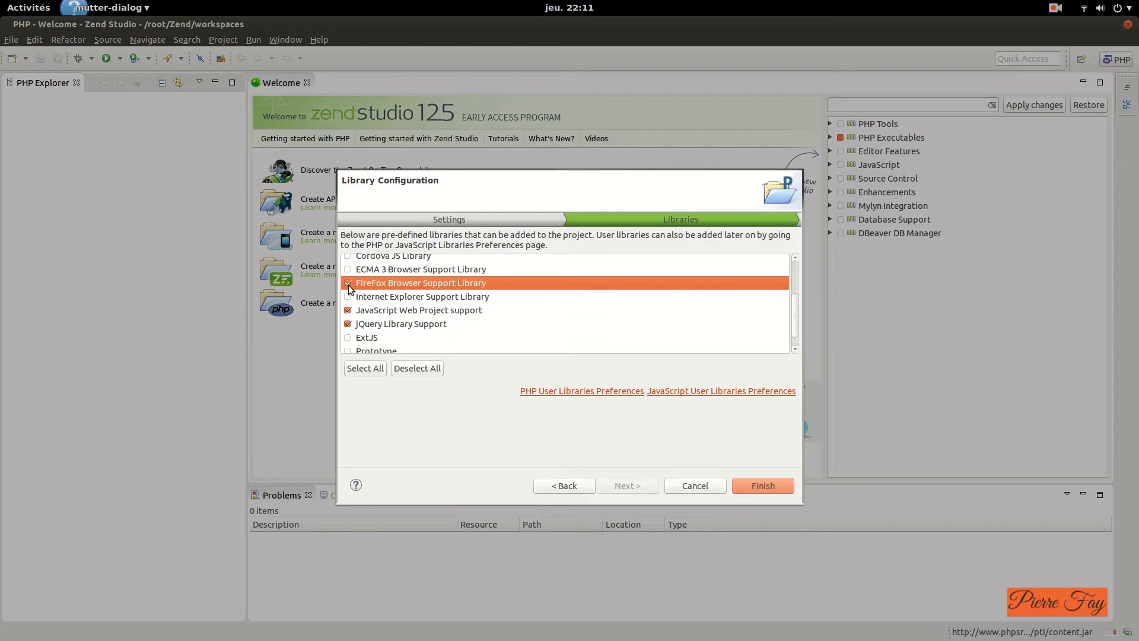
pyautogui.click(348, 297)
pyautogui.scroll(-1, 489, 332)
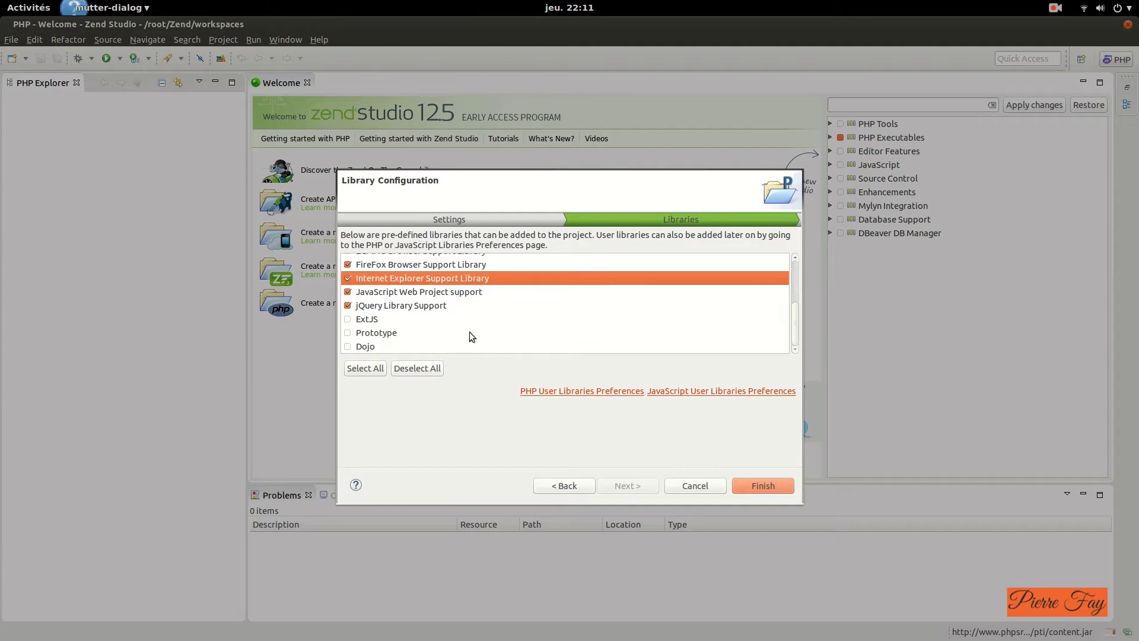
pyautogui.click(347, 333)
pyautogui.scroll(3, 460, 330)
pyautogui.scroll(-3, 461, 320)
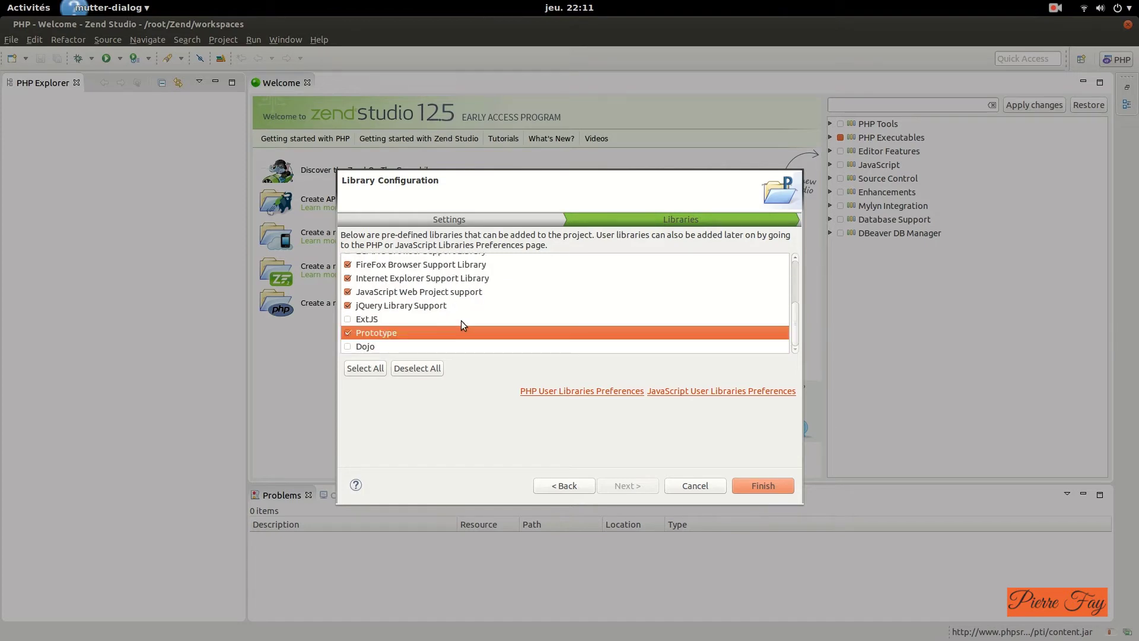
pyautogui.click(775, 490)
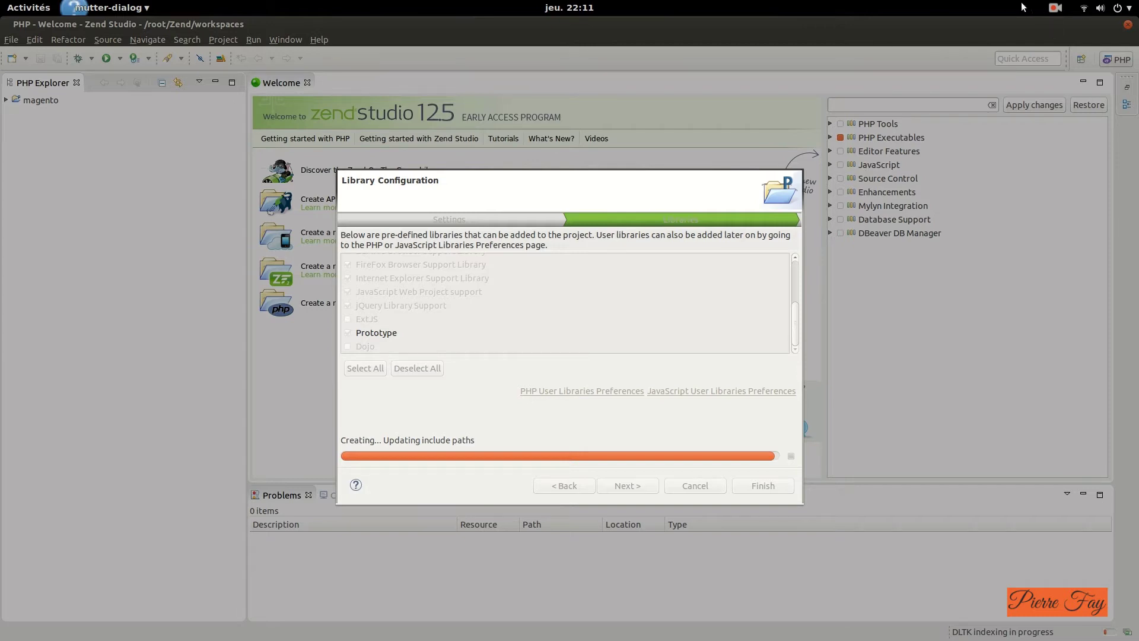
pyautogui.click(1055, 9)
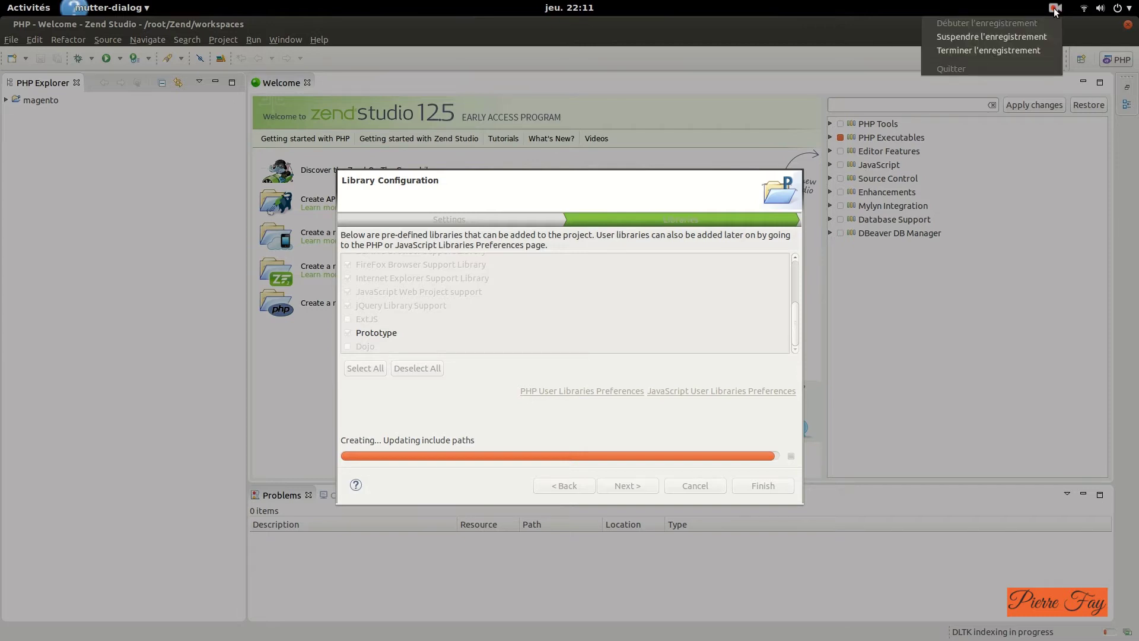
pyautogui.click(1015, 48)
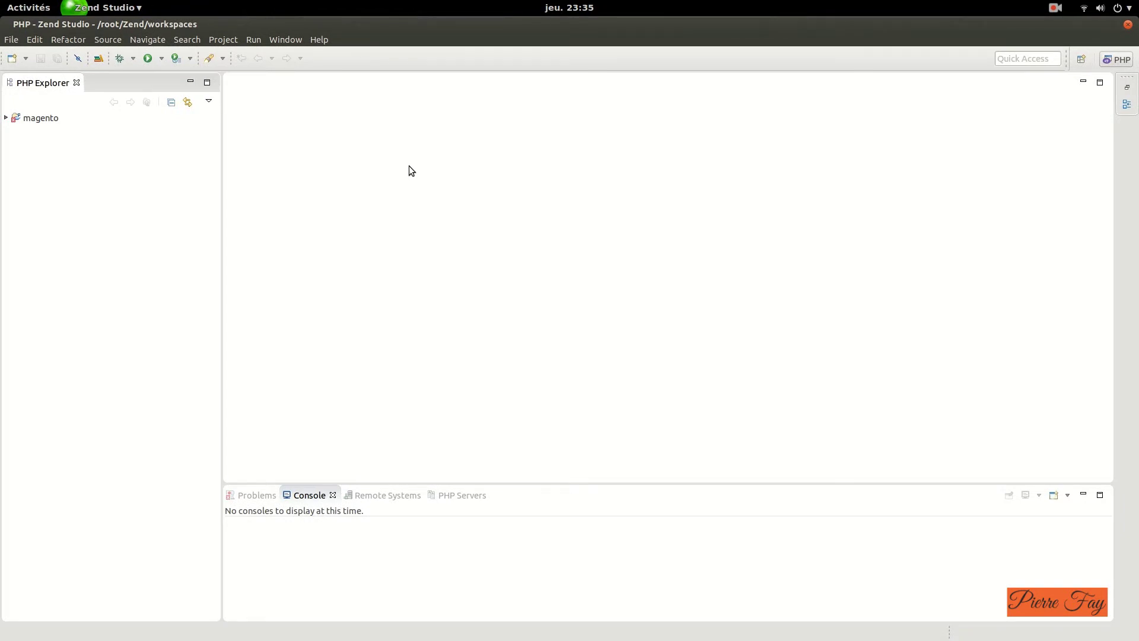
# Expand the magento project and open its index.php file to look through the code.
pyautogui.doubleClick(48, 123)
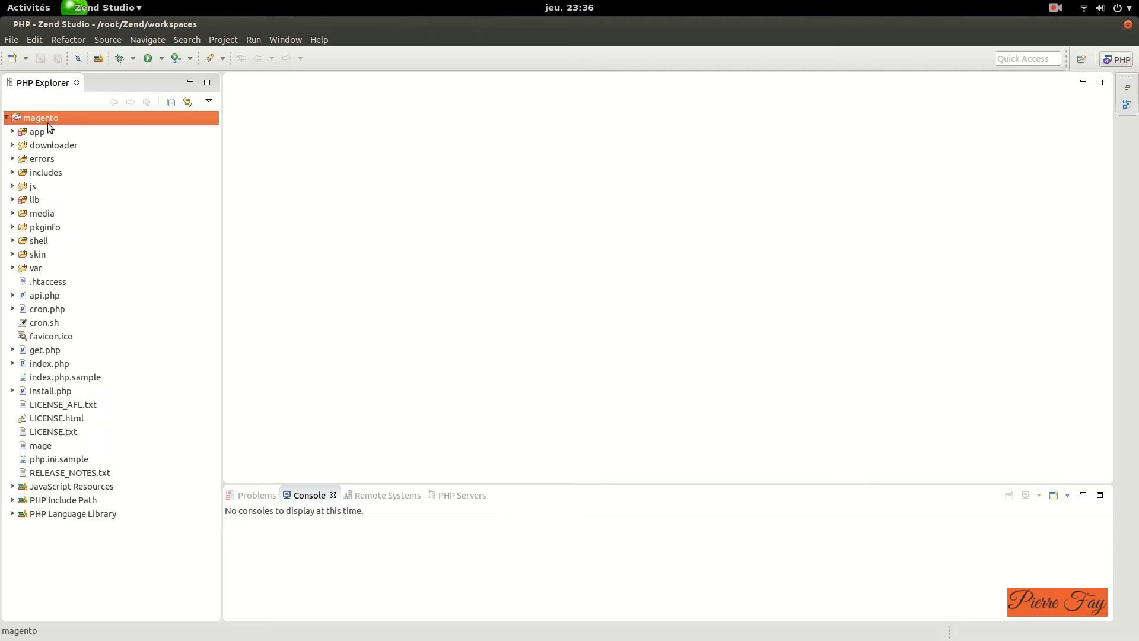
pyautogui.doubleClick(49, 365)
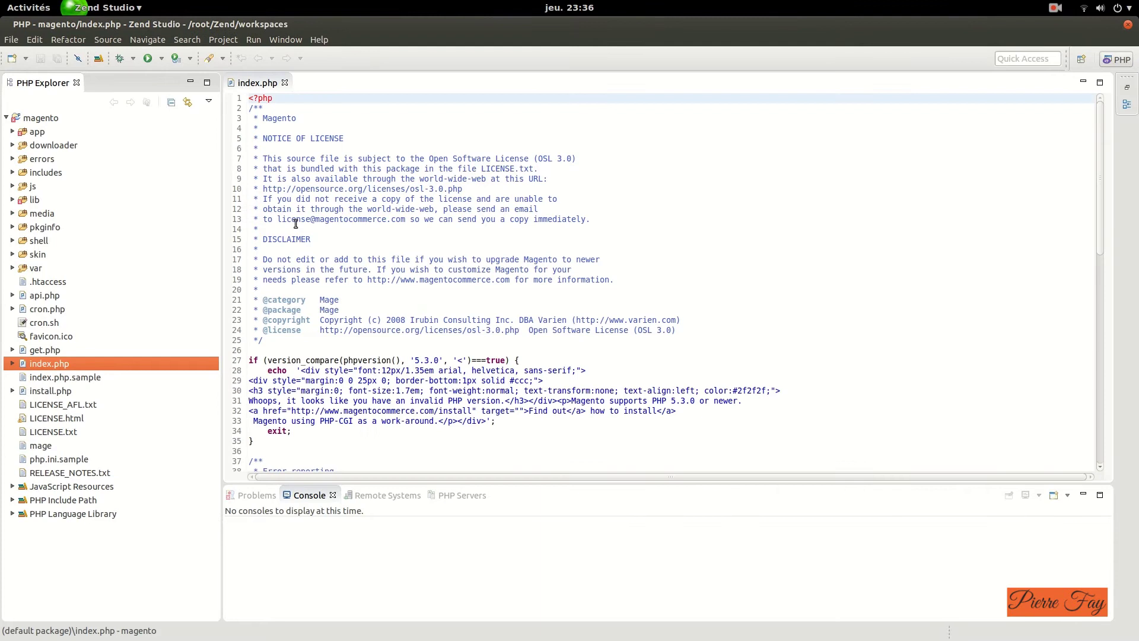
pyautogui.scroll(-13, 325, 220)
pyautogui.scroll(6, 380, 154)
pyautogui.scroll(3, 388, 147)
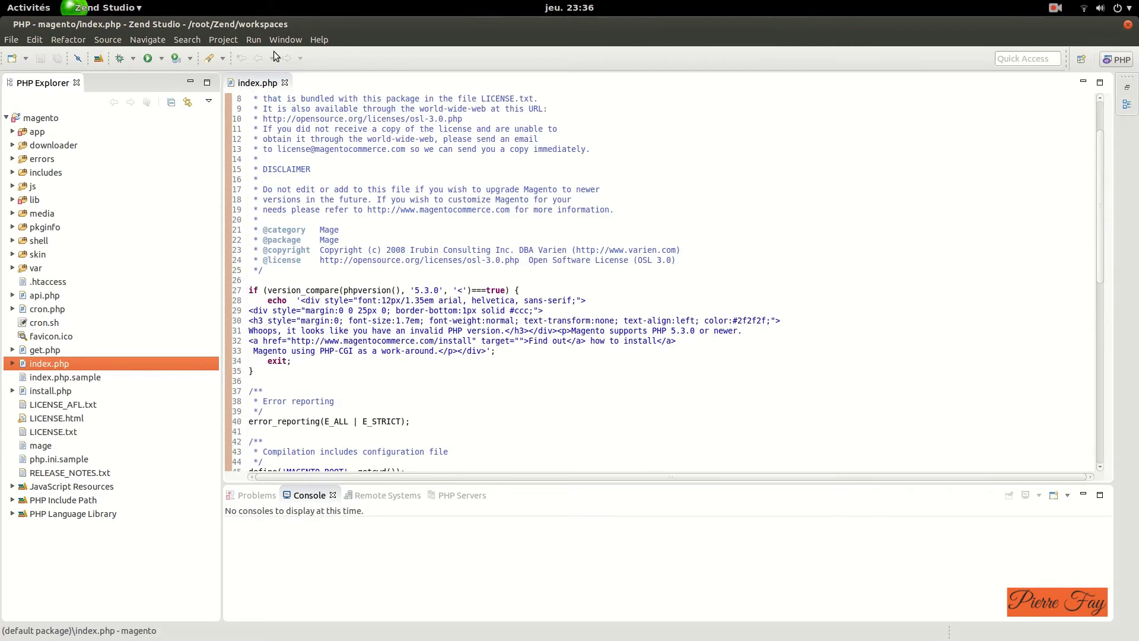
pyautogui.click(12, 40)
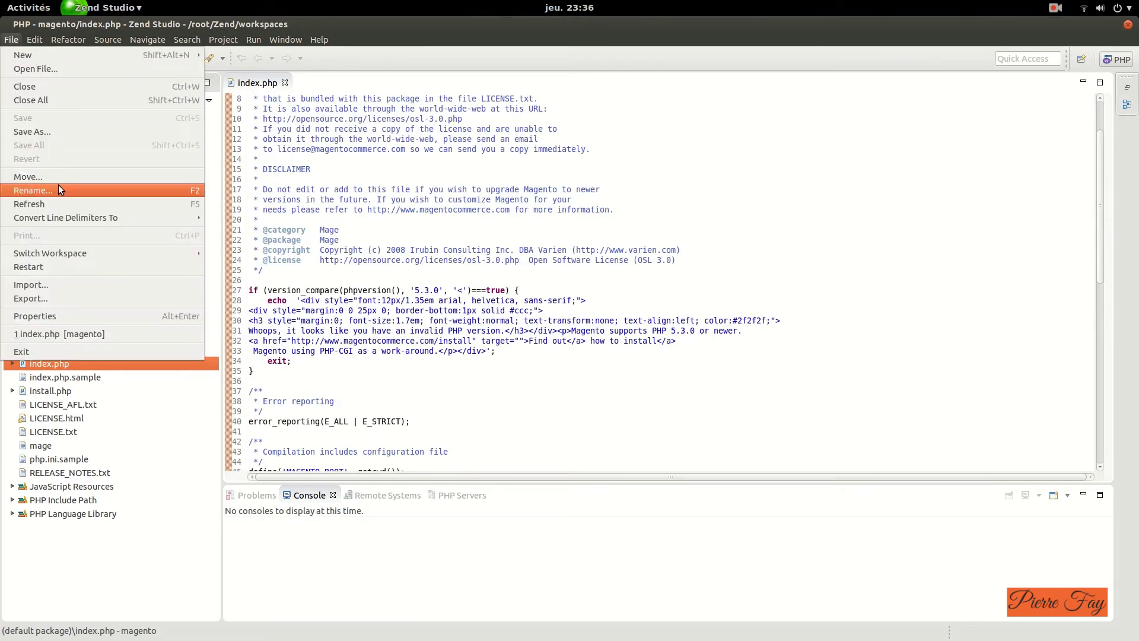
pyautogui.click(77, 315)
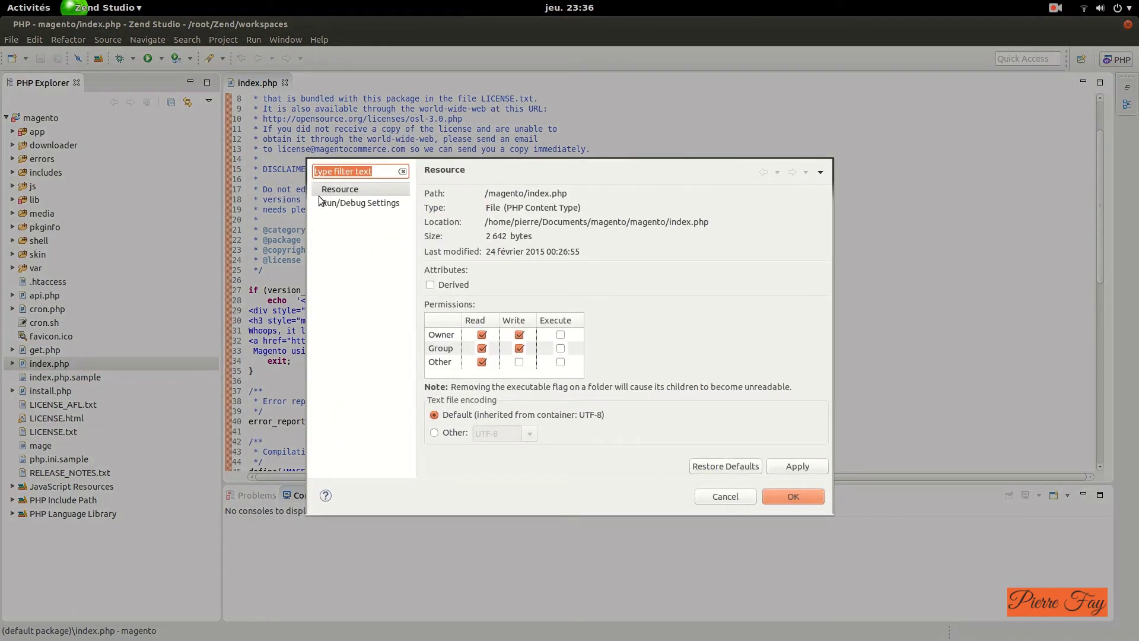
pyautogui.press('Escape')
# Set the workbench theme to Dark in the General Appearance preferences and apply it.
pyautogui.click(285, 39)
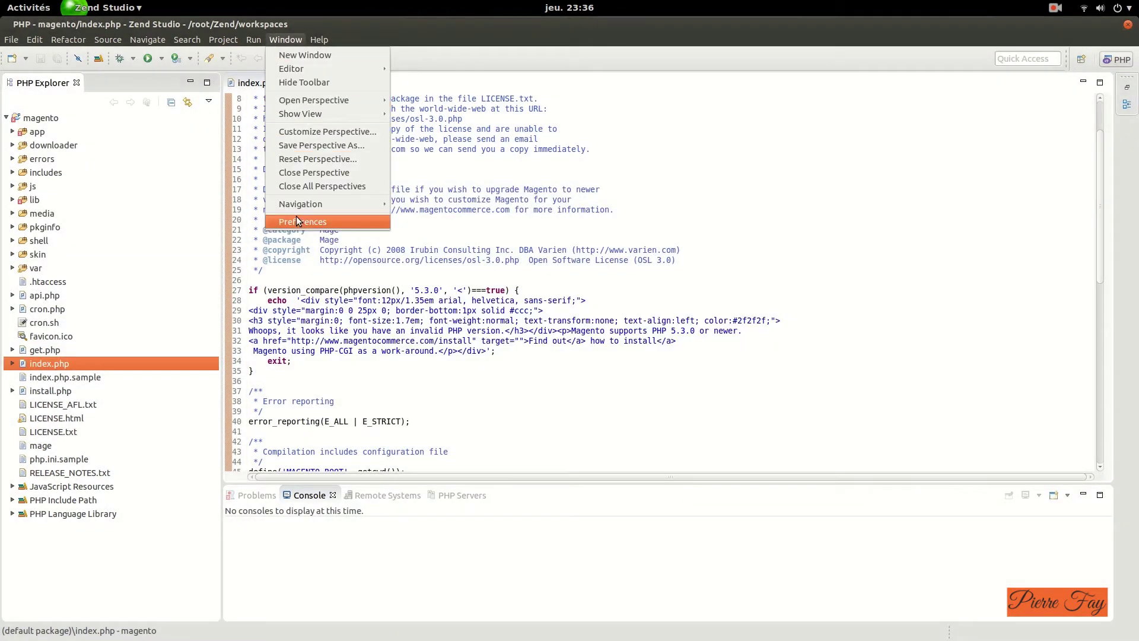
pyautogui.click(296, 219)
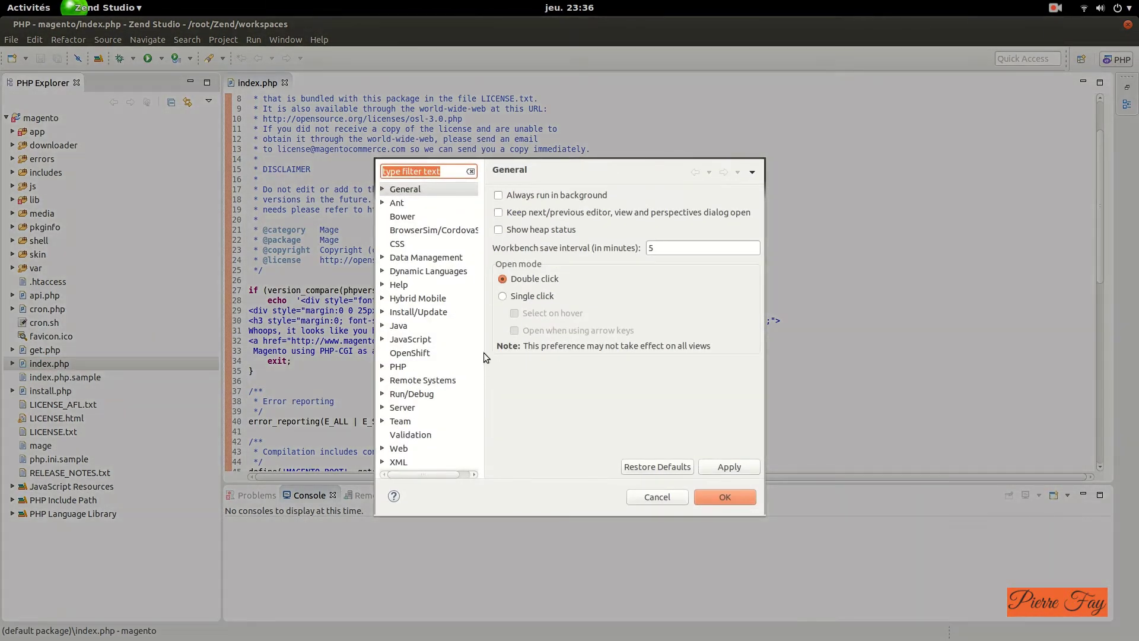
pyautogui.doubleClick(416, 190)
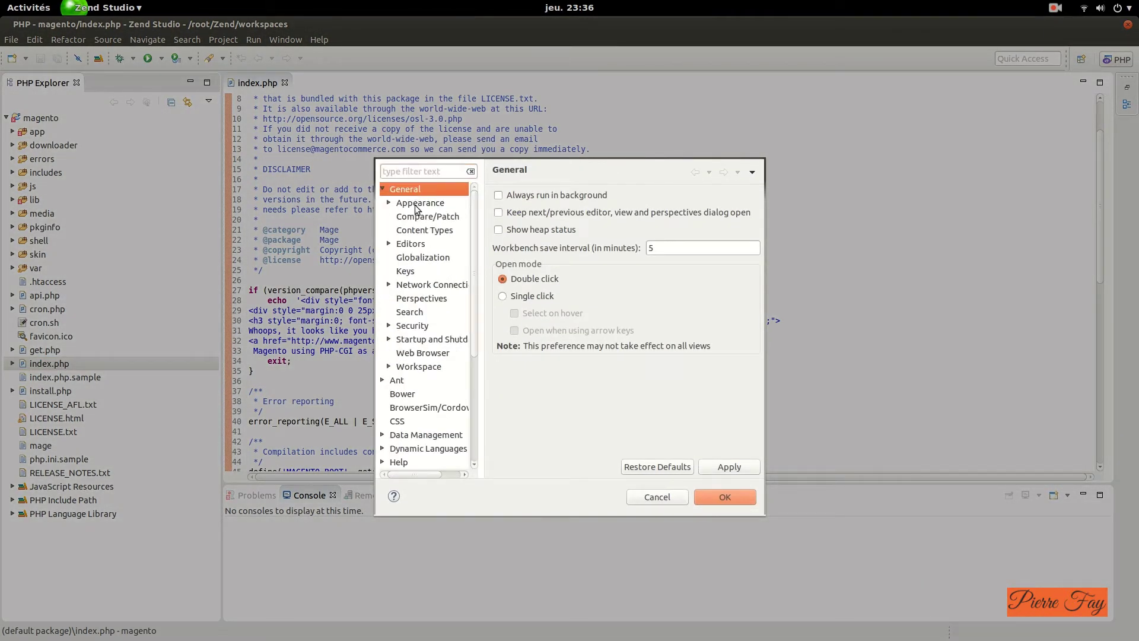
pyautogui.click(417, 205)
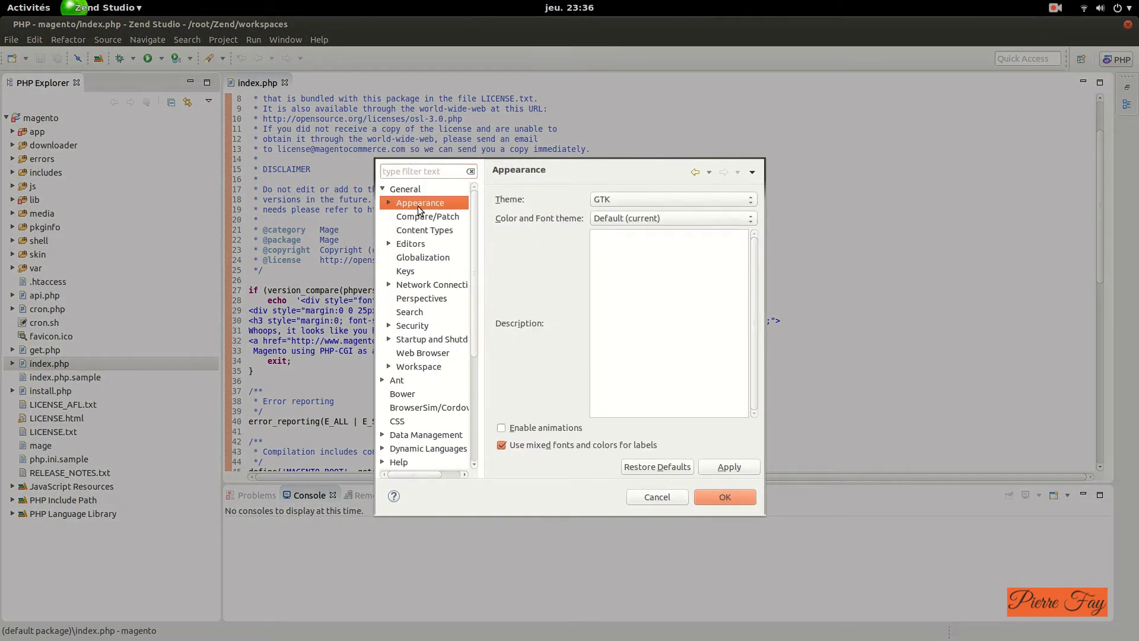
pyautogui.click(667, 221)
pyautogui.click(668, 222)
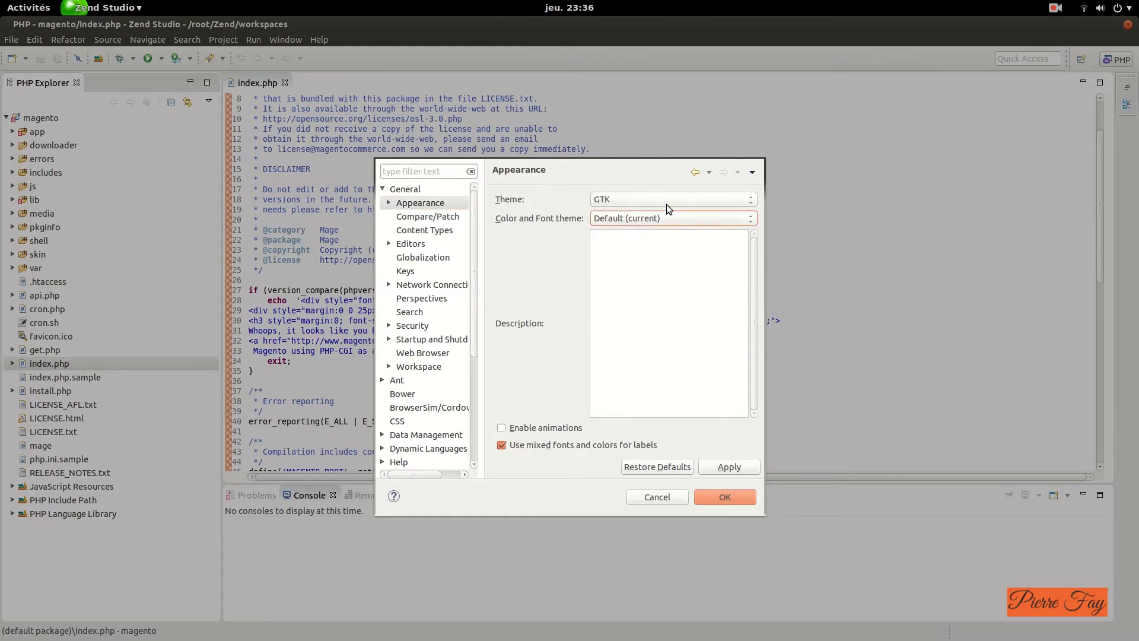
pyautogui.click(668, 204)
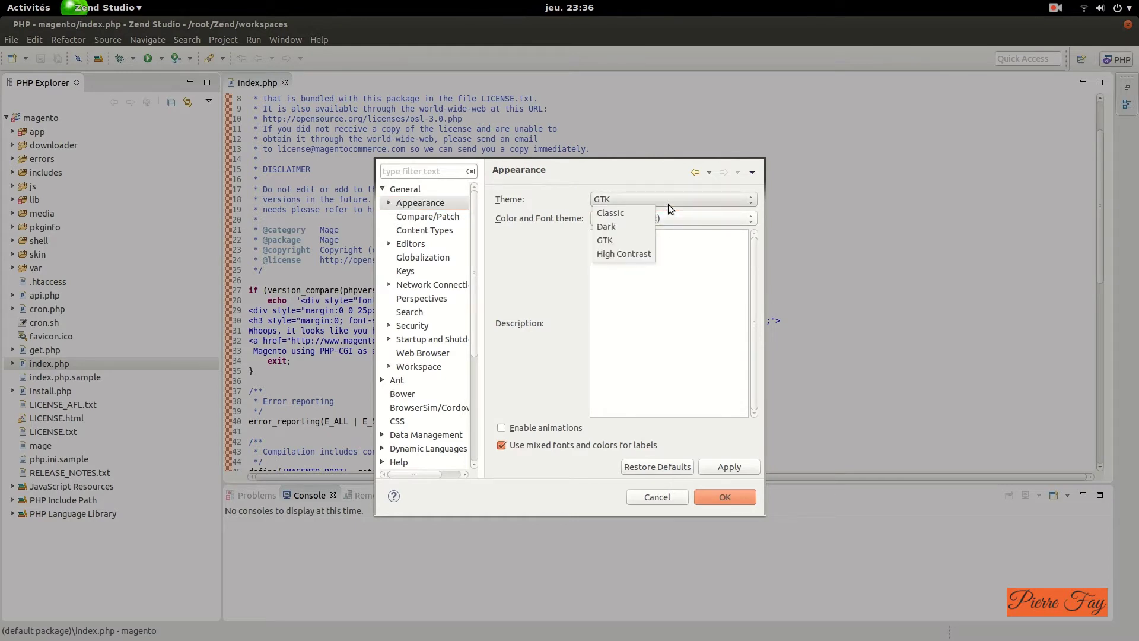
pyautogui.click(627, 228)
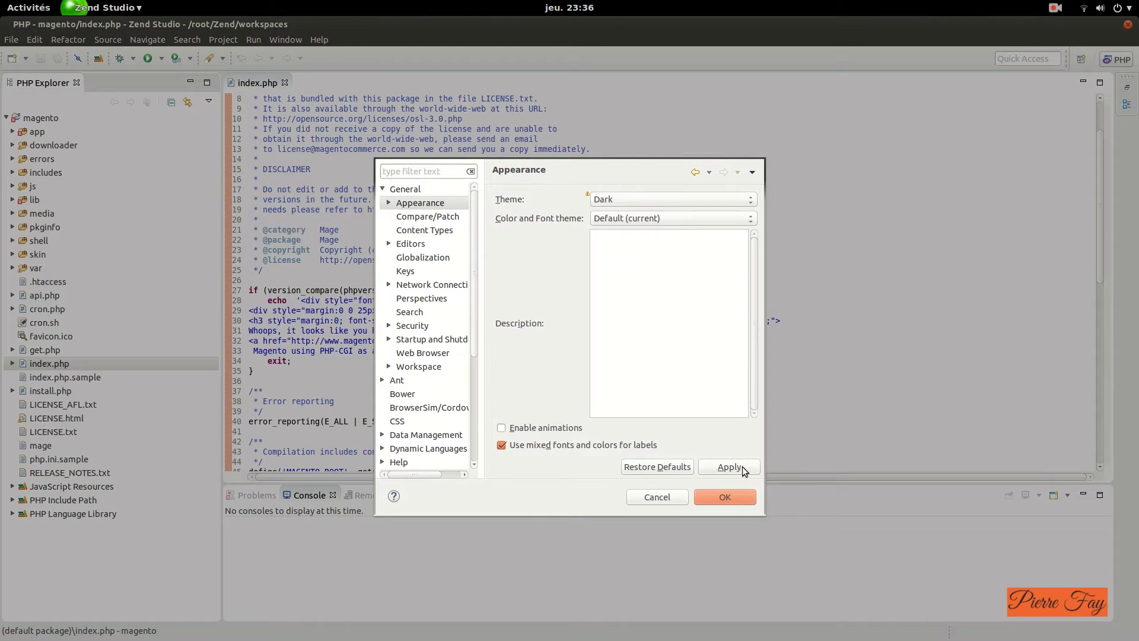
pyautogui.click(742, 466)
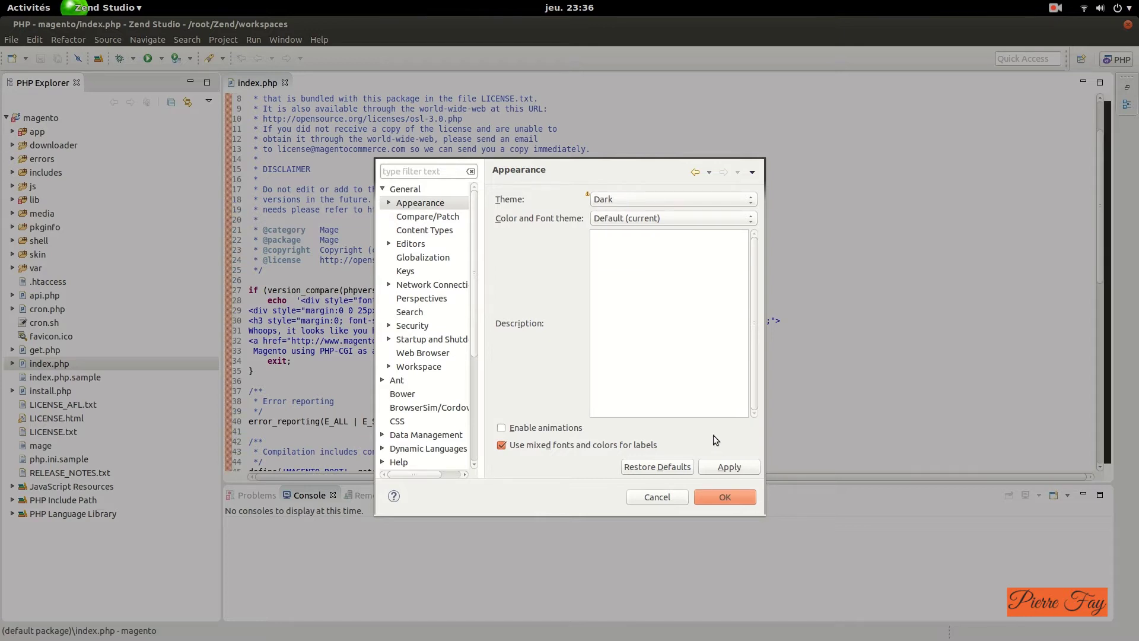
pyautogui.click(727, 468)
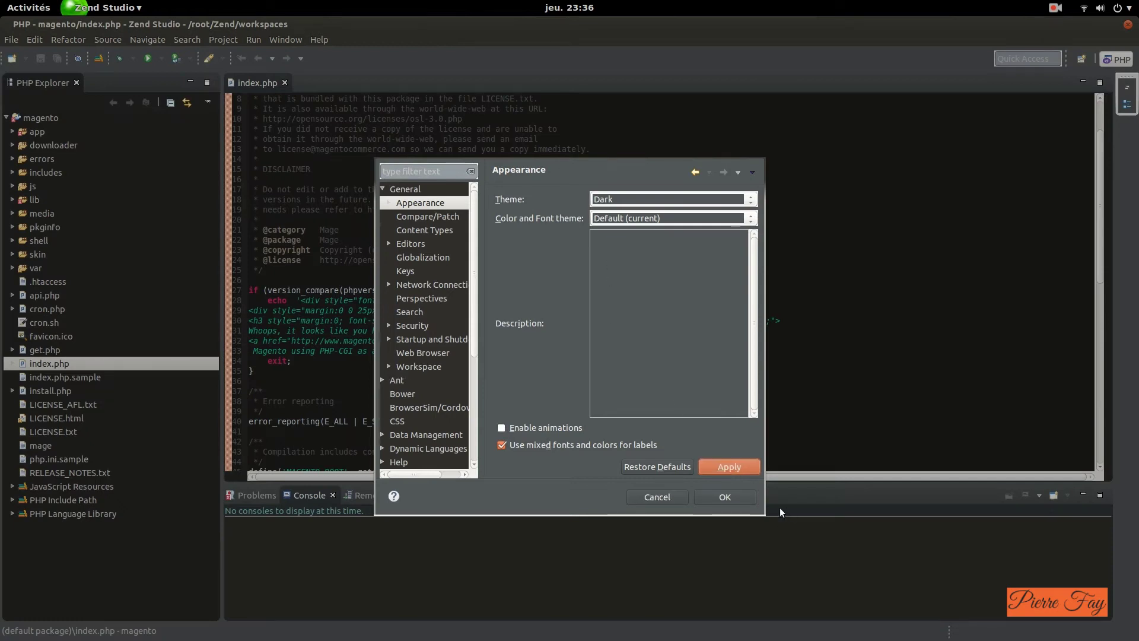
# Set the basic Text Font to size 12 in the Colors and Fonts preferences.
pyautogui.click(390, 202)
pyautogui.click(422, 217)
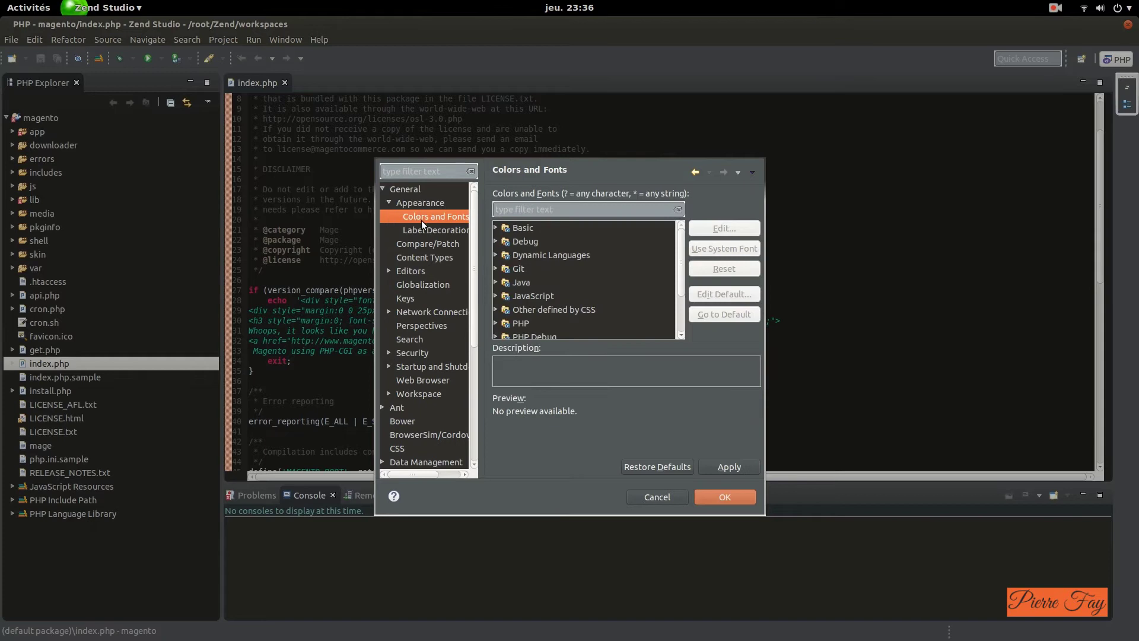
pyautogui.click(422, 227)
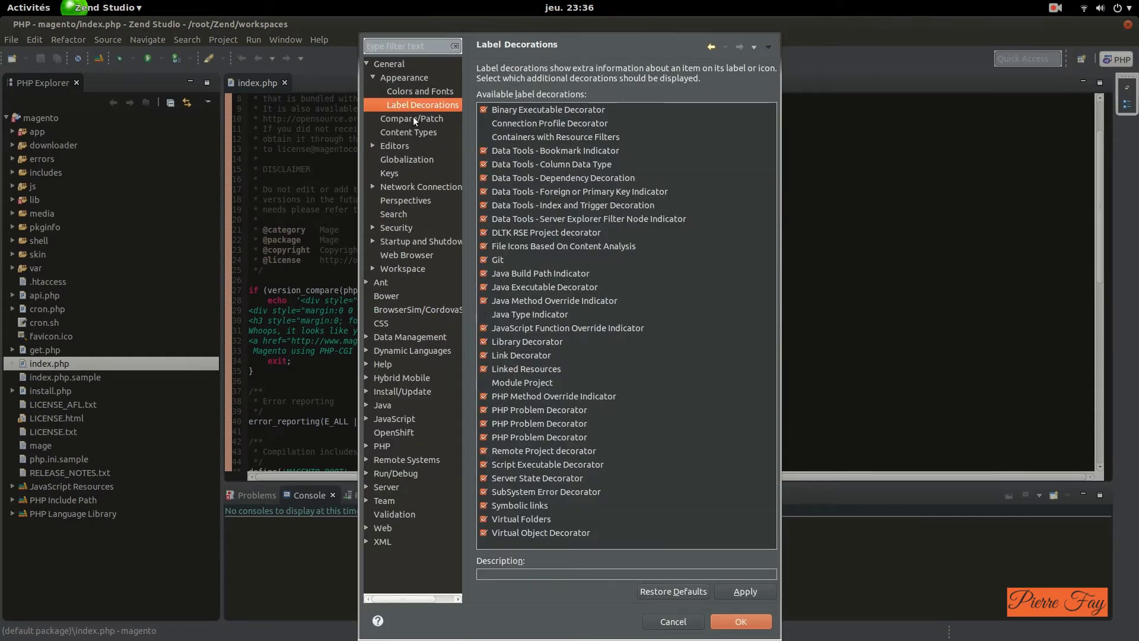
pyautogui.click(422, 95)
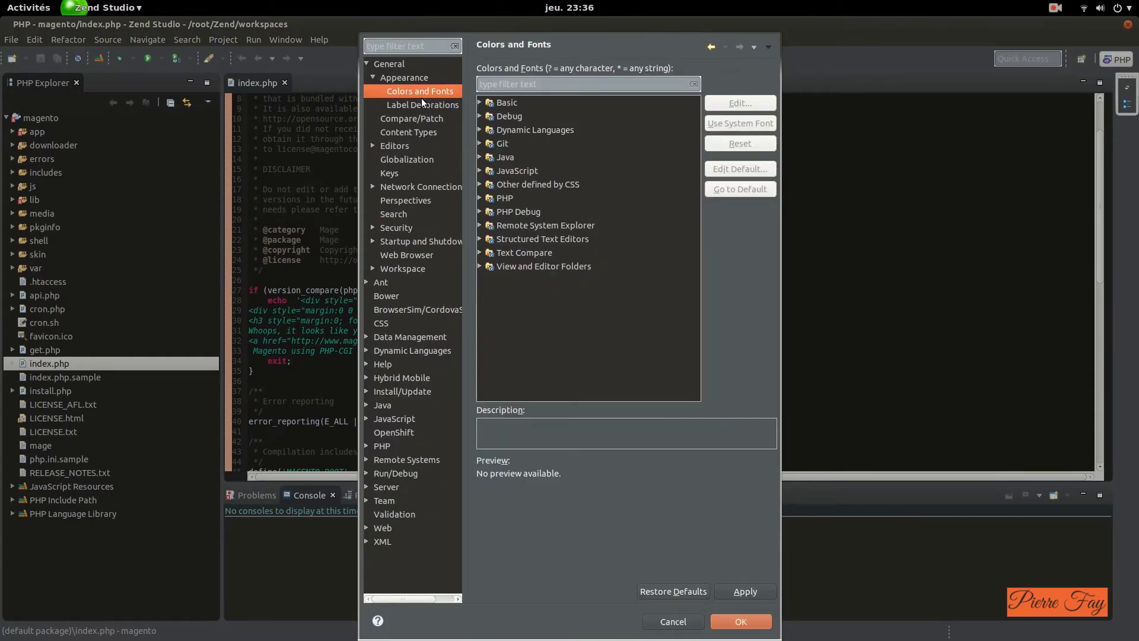
pyautogui.click(484, 103)
pyautogui.click(481, 102)
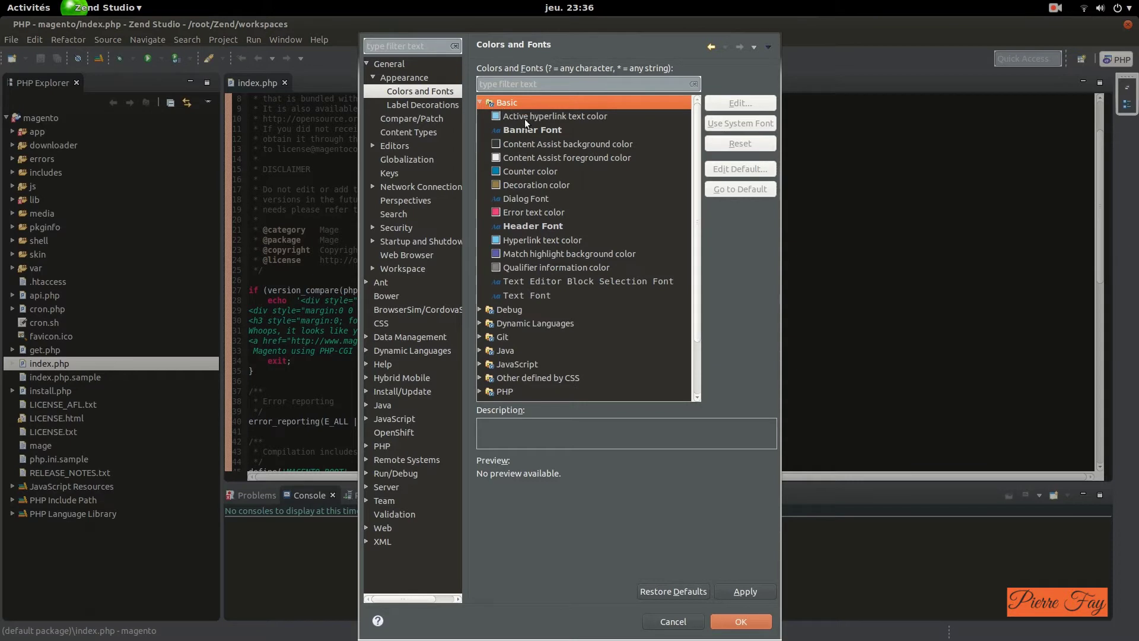
pyautogui.click(540, 282)
pyautogui.click(535, 294)
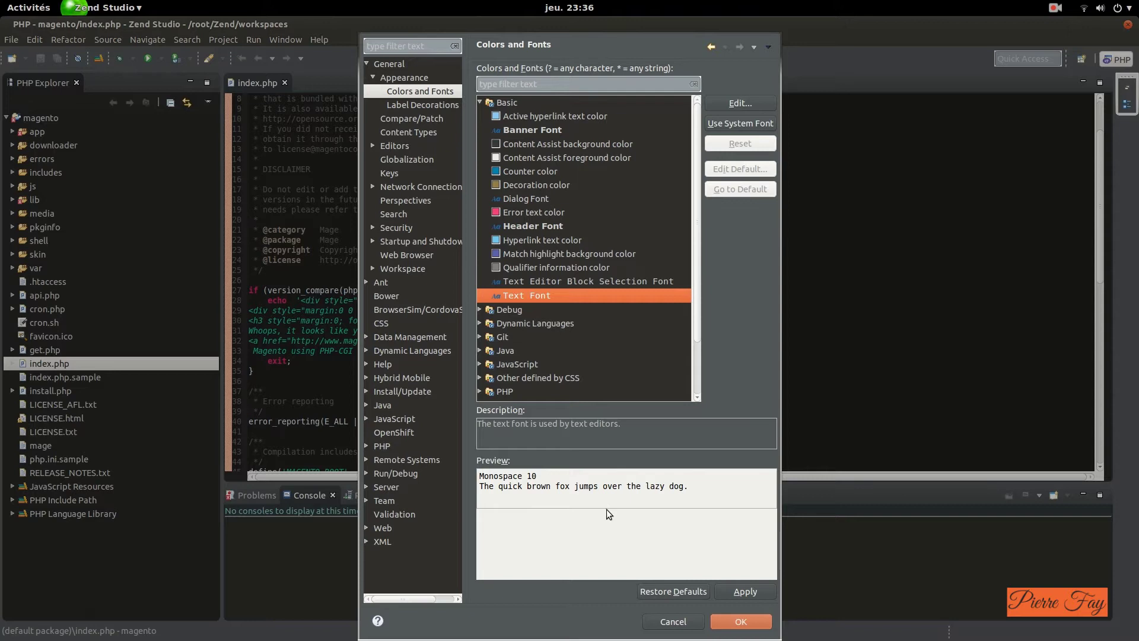
pyautogui.click(543, 424)
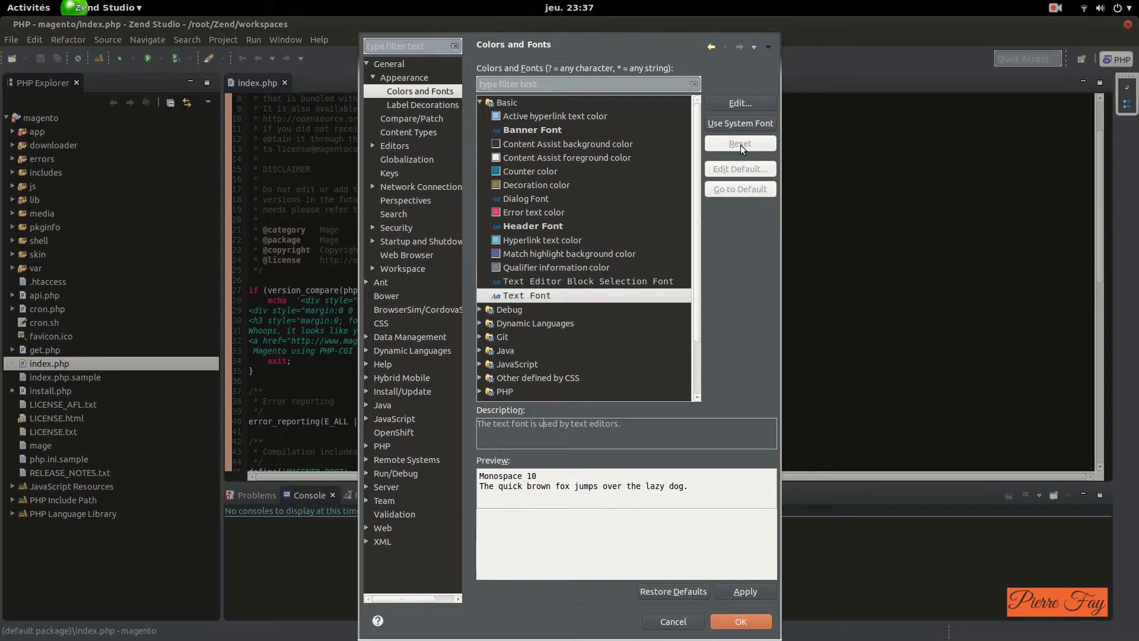
pyautogui.click(746, 108)
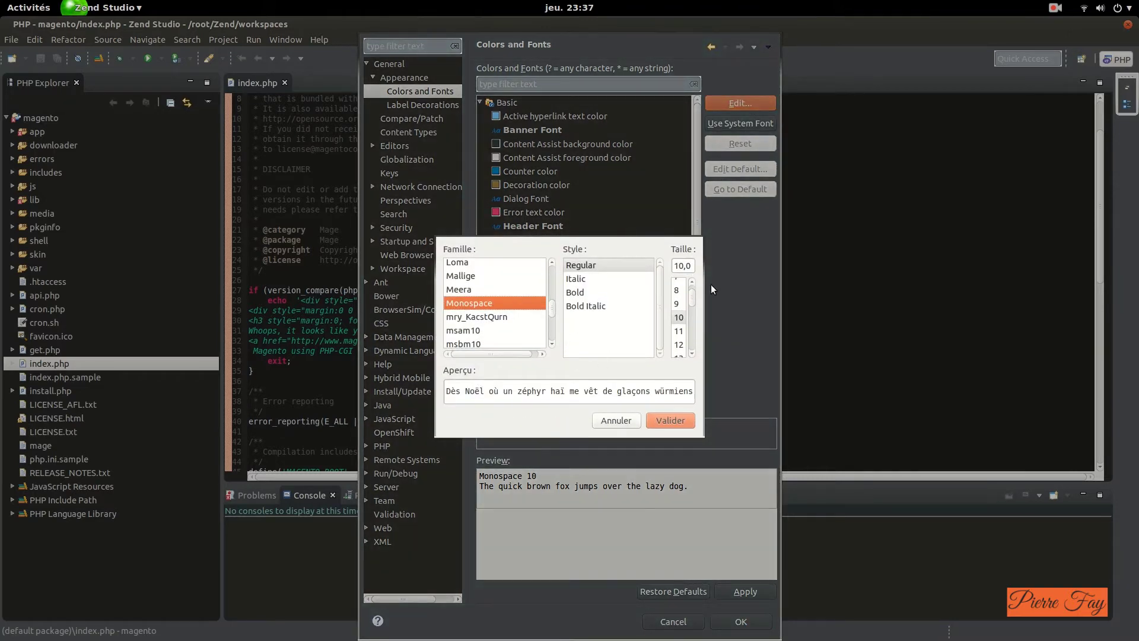
pyautogui.click(678, 344)
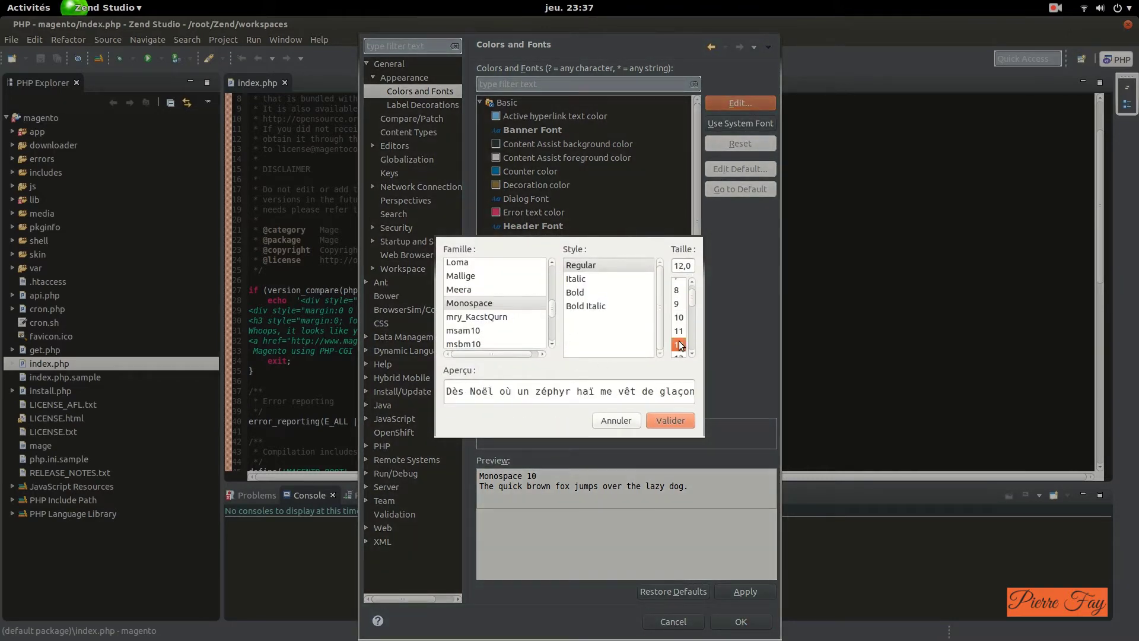
pyautogui.click(684, 422)
# Set the Text Editor Block Selection Font to size 12, save the preferences and check the appearance of index.php.
pyautogui.click(534, 281)
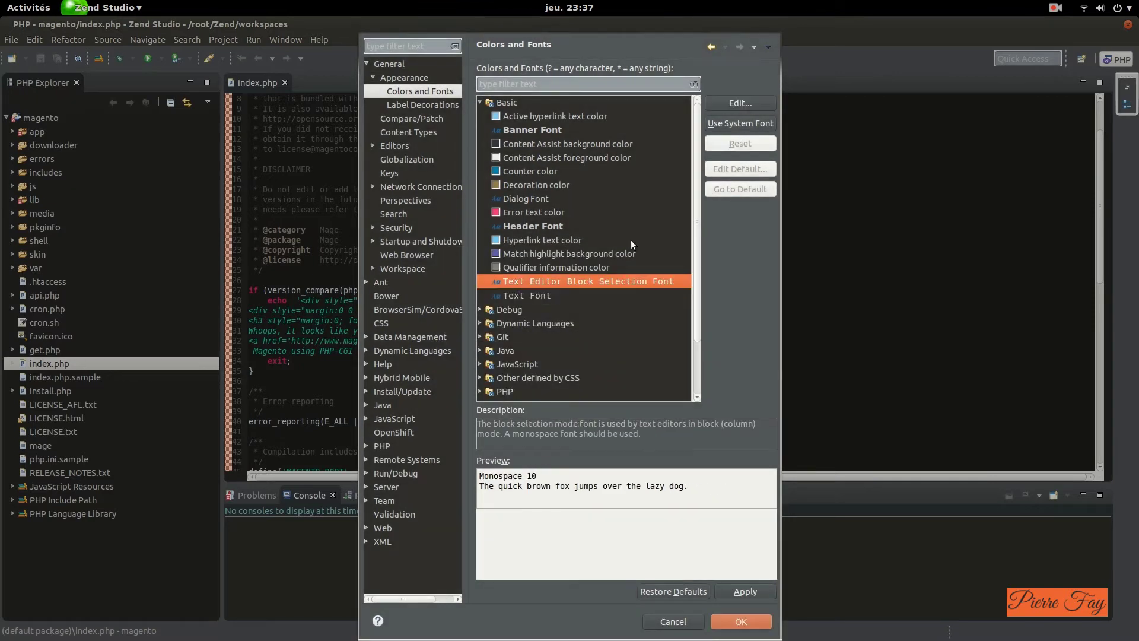
pyautogui.click(739, 105)
pyautogui.click(677, 345)
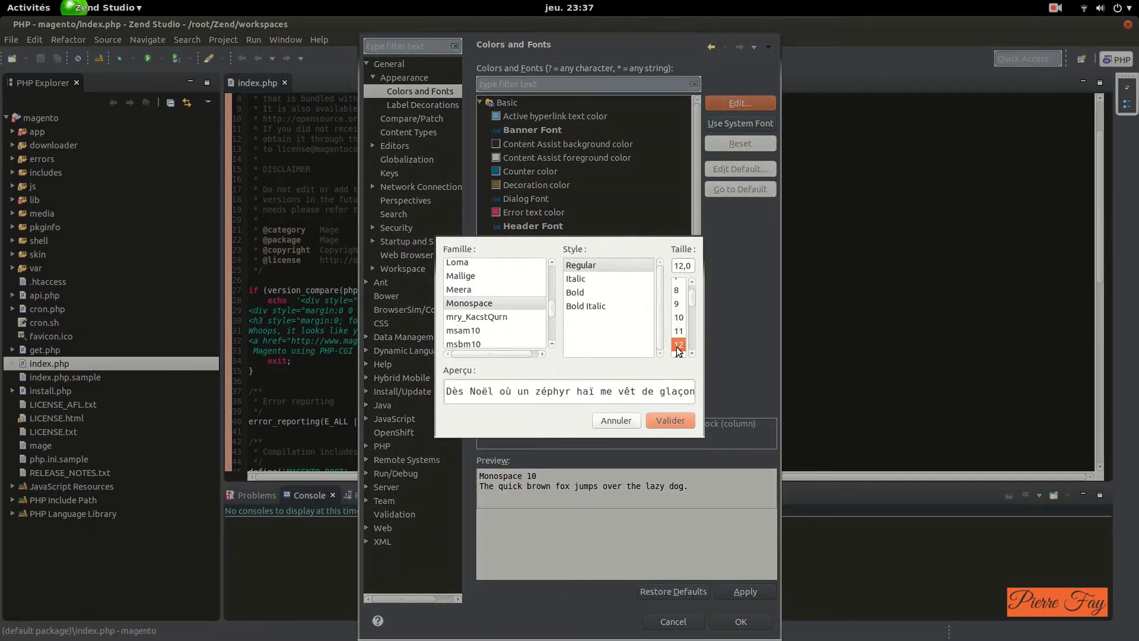
pyautogui.click(684, 422)
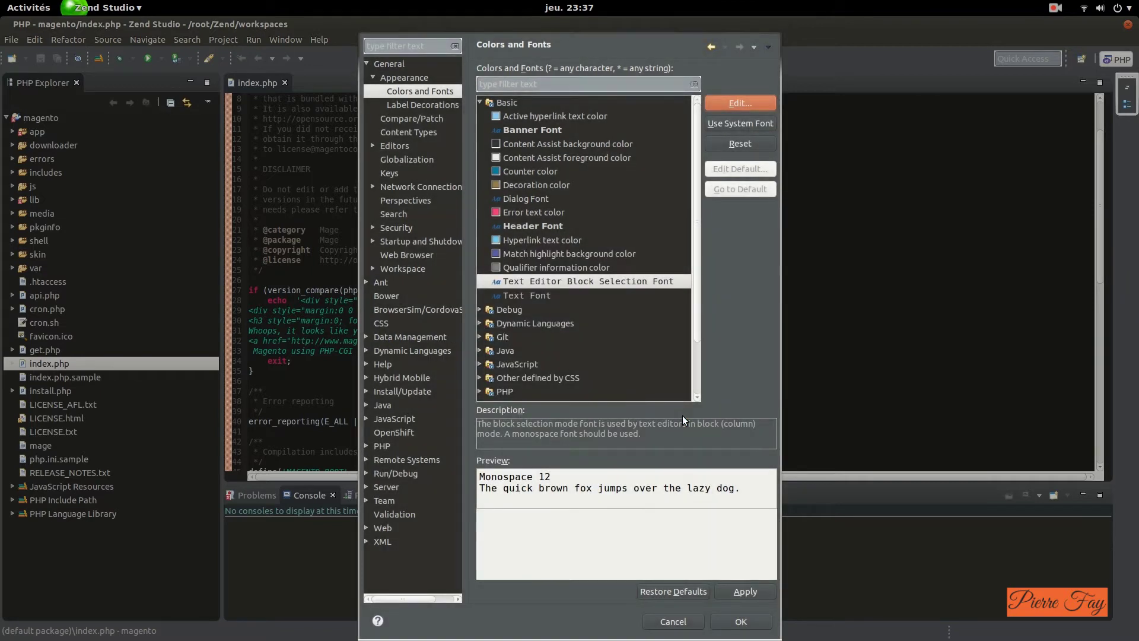
pyautogui.click(744, 590)
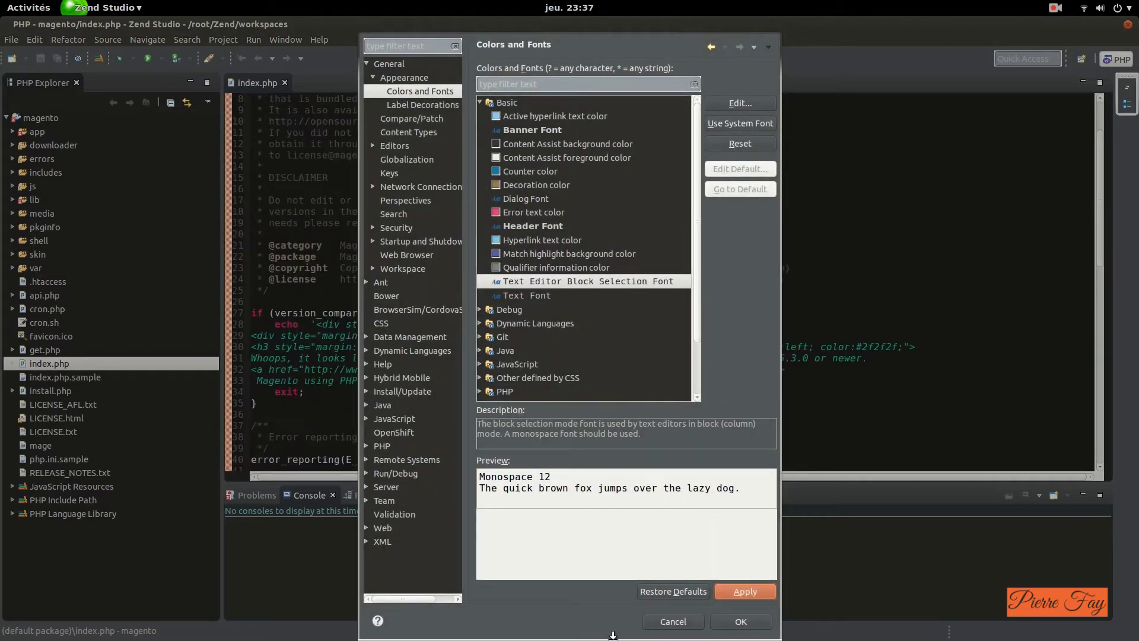
pyautogui.click(742, 622)
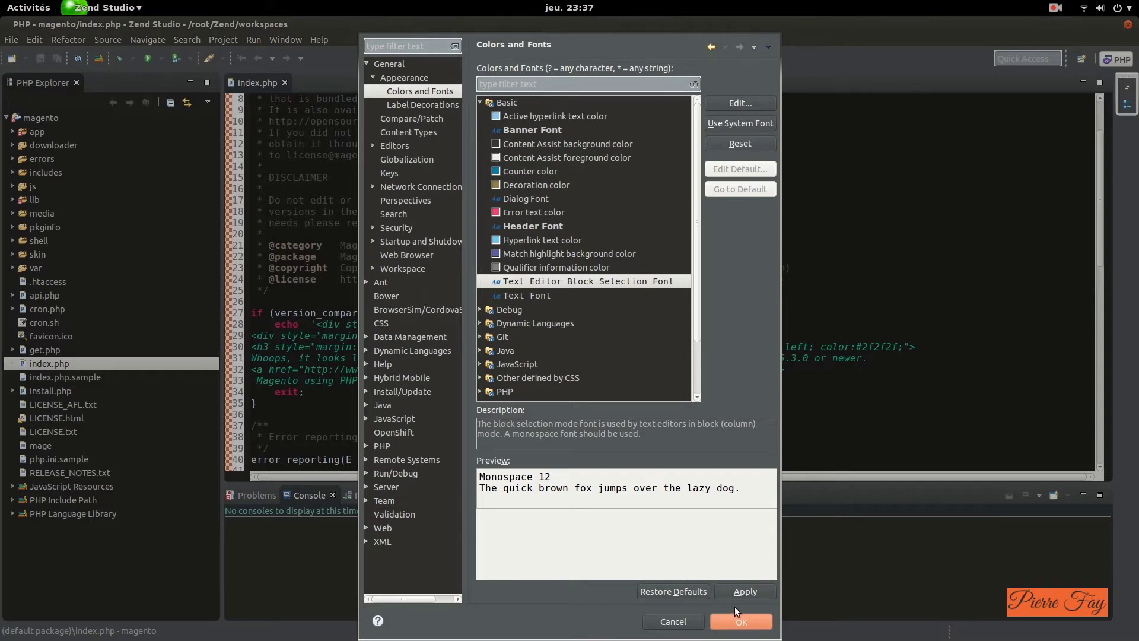
pyautogui.click(734, 616)
pyautogui.click(573, 328)
pyautogui.scroll(-16, 653, 338)
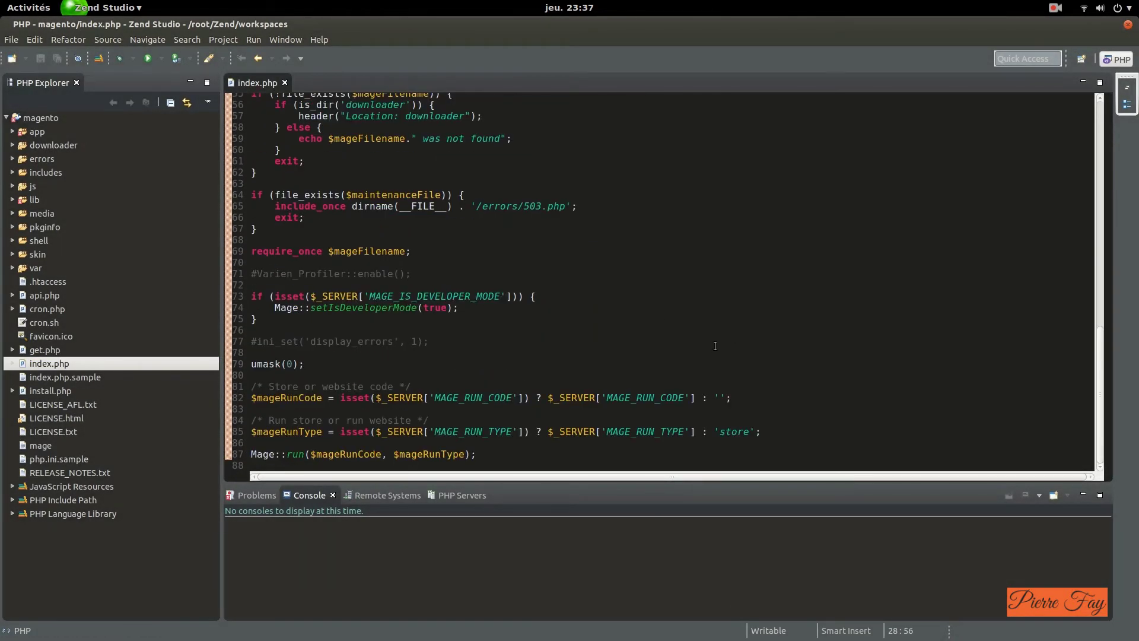
pyautogui.scroll(18, 706, 326)
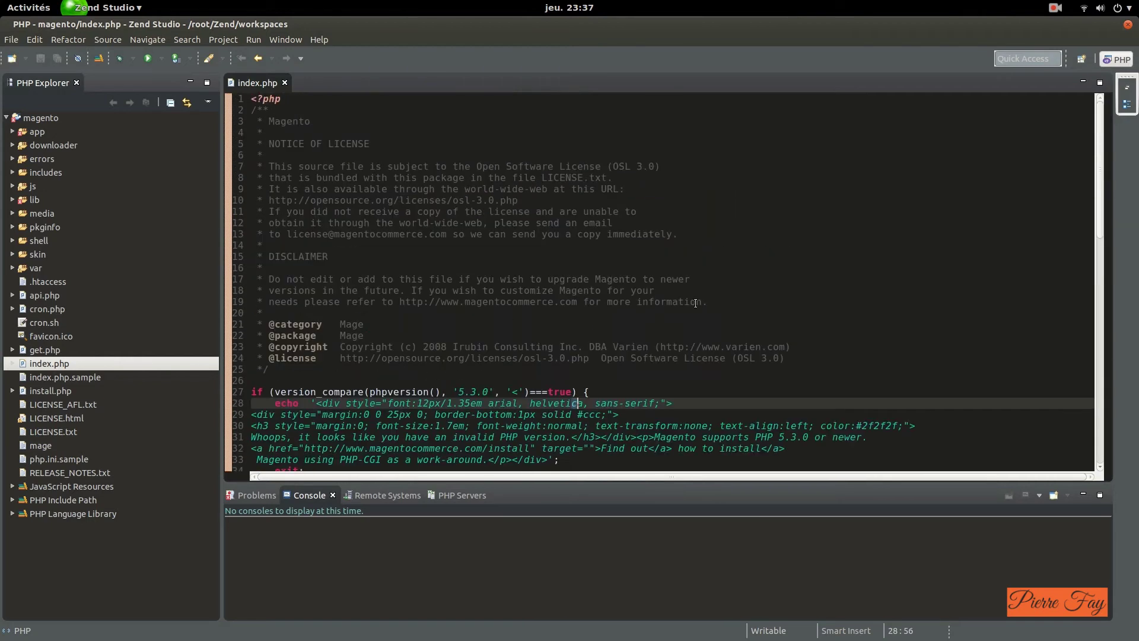
# Switch to Firefox, search Google for "magento eclipse" and open the tutorial on the Magento plugin for Eclipse / Zend Studio.
pyautogui.scroll(-18, 608, 308)
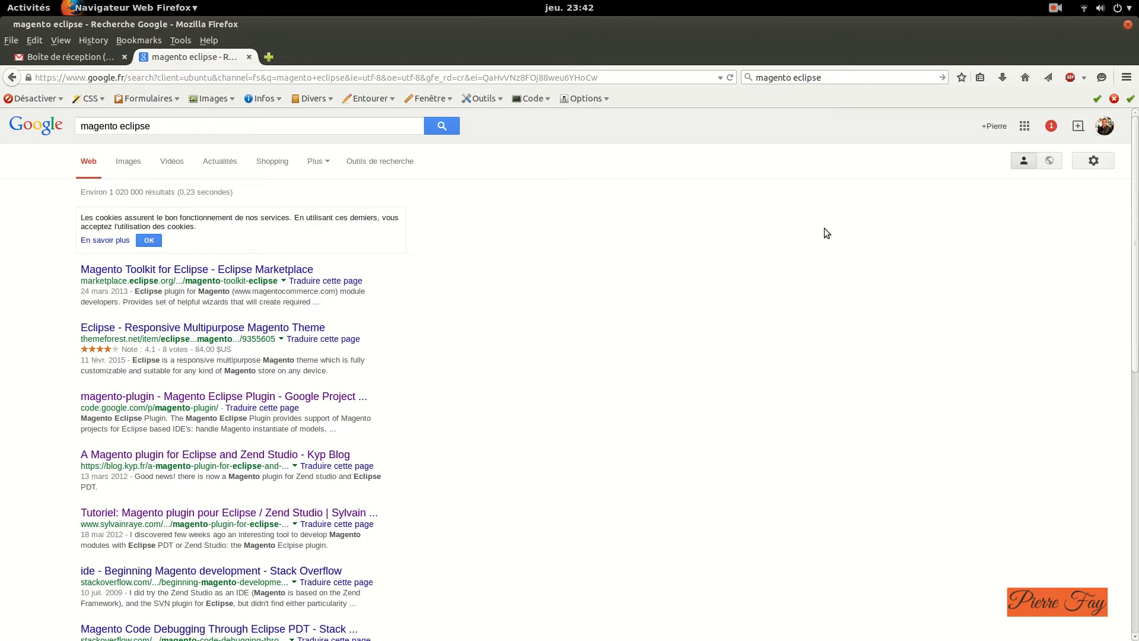
pyautogui.click(158, 126)
pyautogui.press('Return')
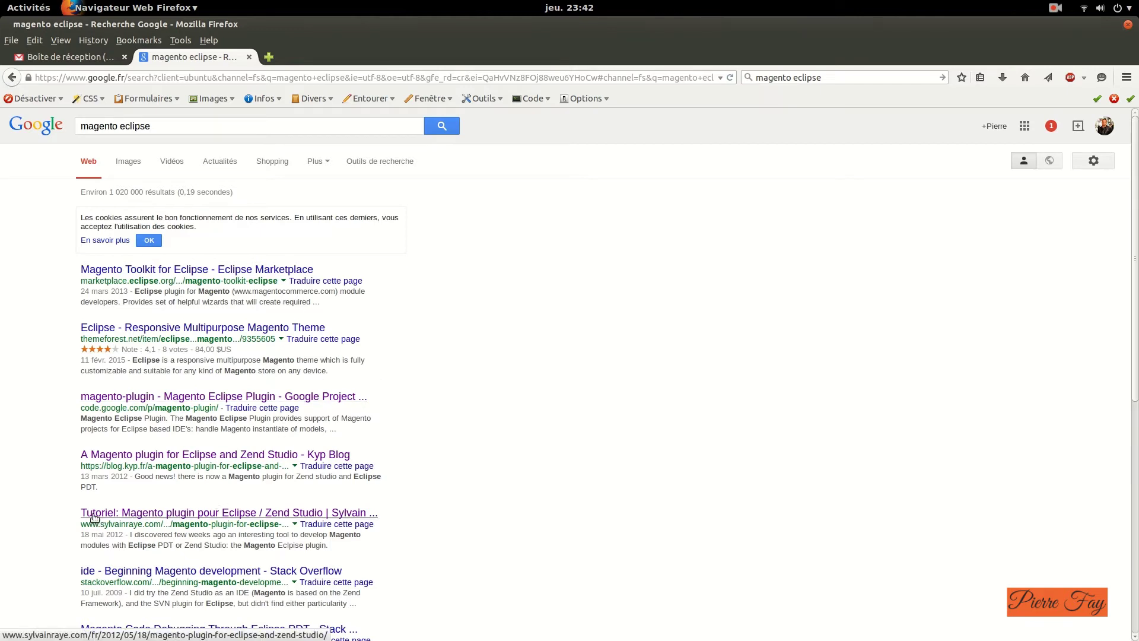
pyautogui.scroll(-3, 98, 522)
pyautogui.click(93, 406)
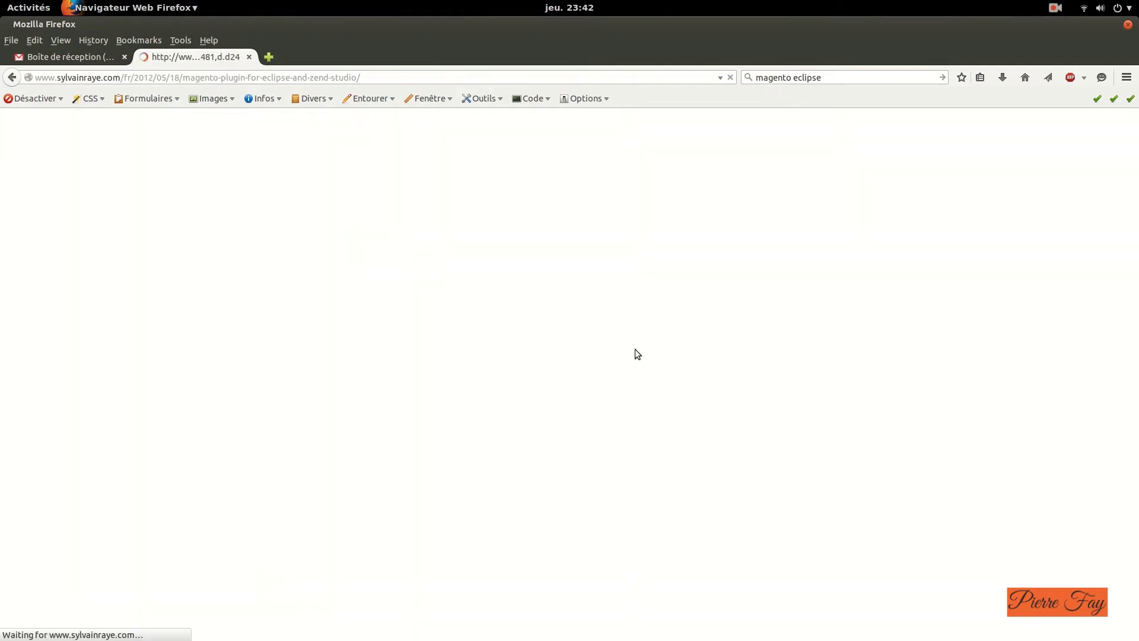
# Look through the tutorial, open its plugin update site link, copy the site's address and return to the article.
pyautogui.scroll(-20, 547, 295)
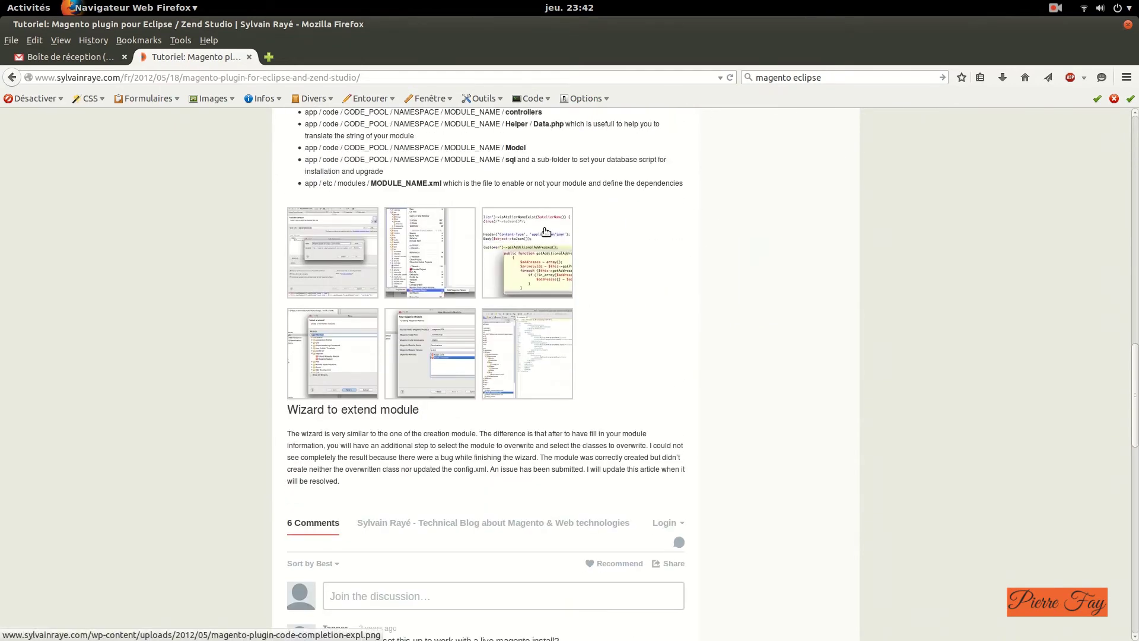
pyautogui.scroll(20, 545, 232)
pyautogui.scroll(-3, 532, 238)
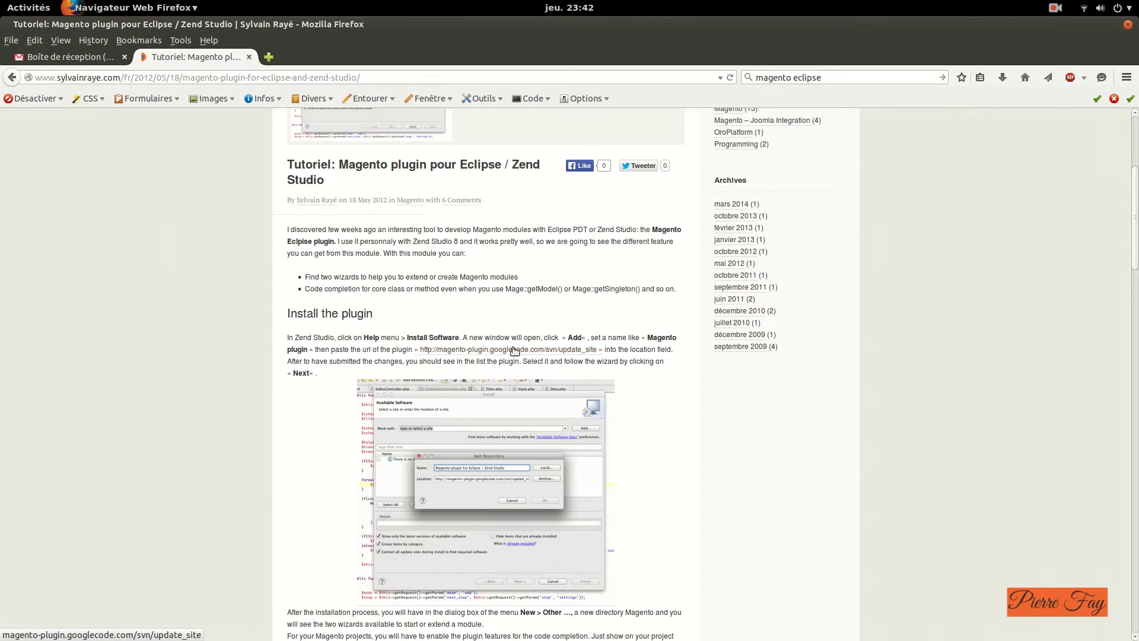
pyautogui.click(583, 353)
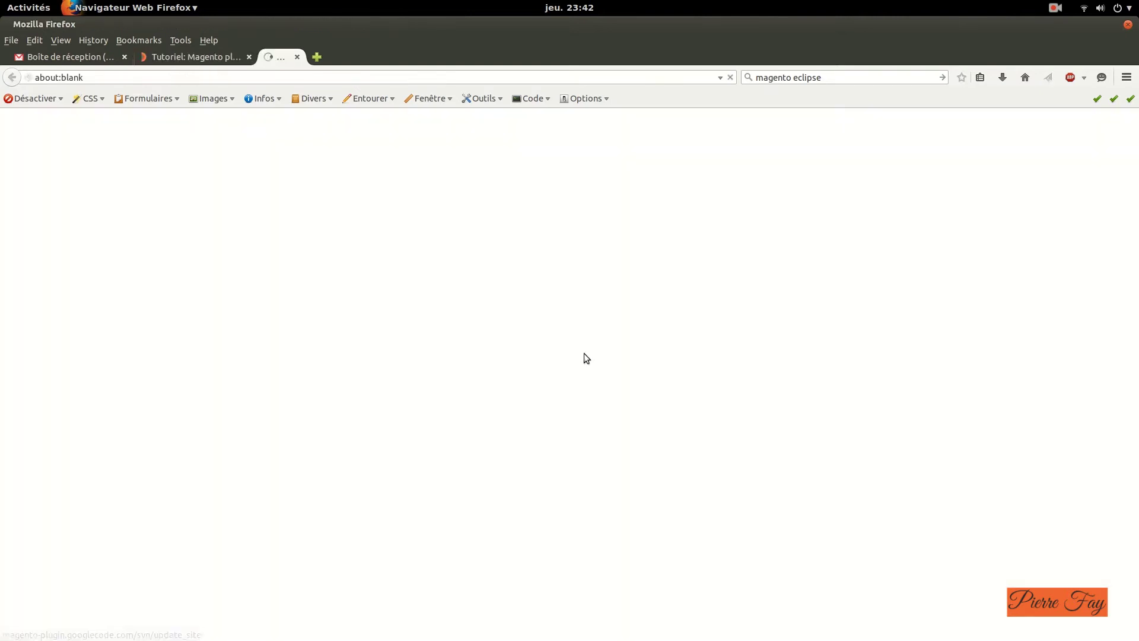
pyautogui.click(206, 82)
pyautogui.hotkey('ctrl', 'c')
pyautogui.click(207, 58)
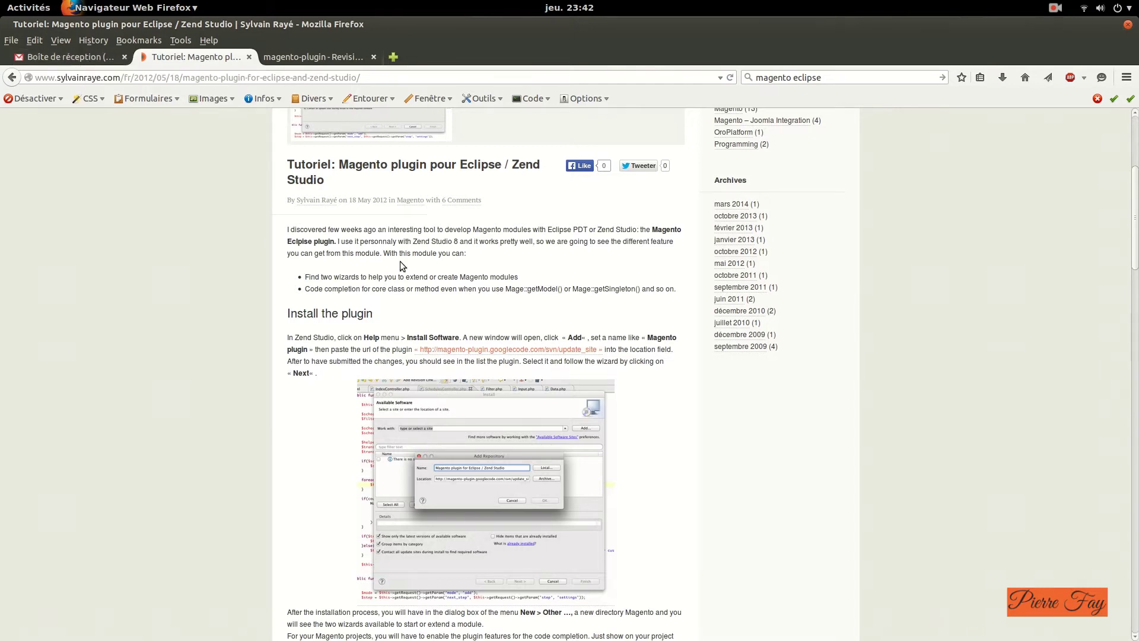
# Check the tutorial's install instructions, switch to Zend Studio and open the Install New Software dialog.
pyautogui.moveTo(355, 336); pyautogui.dragTo(520, 337)
pyautogui.click(521, 361)
pyautogui.hotkey('alt', 'Tab')
pyautogui.click(281, 40)
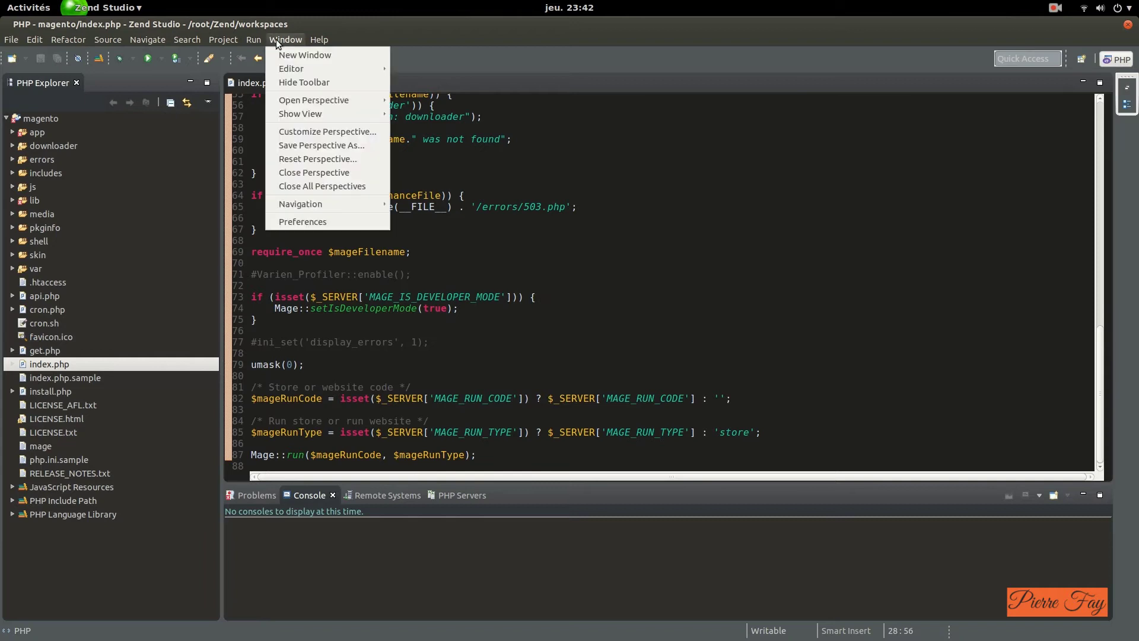
pyautogui.click(281, 41)
pyautogui.click(320, 41)
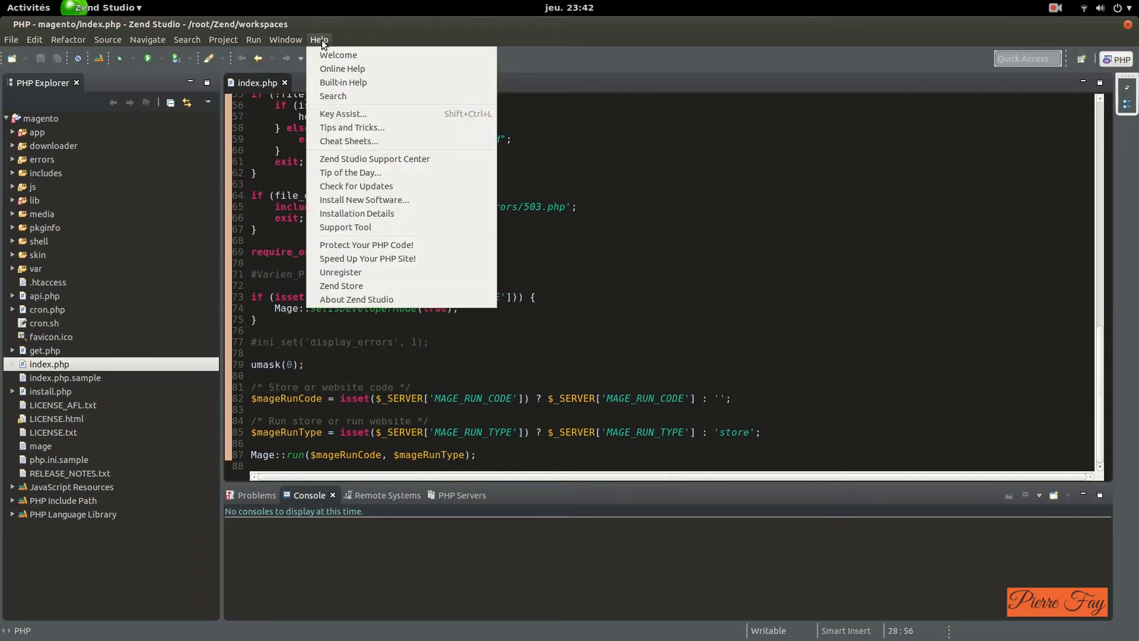
pyautogui.click(376, 200)
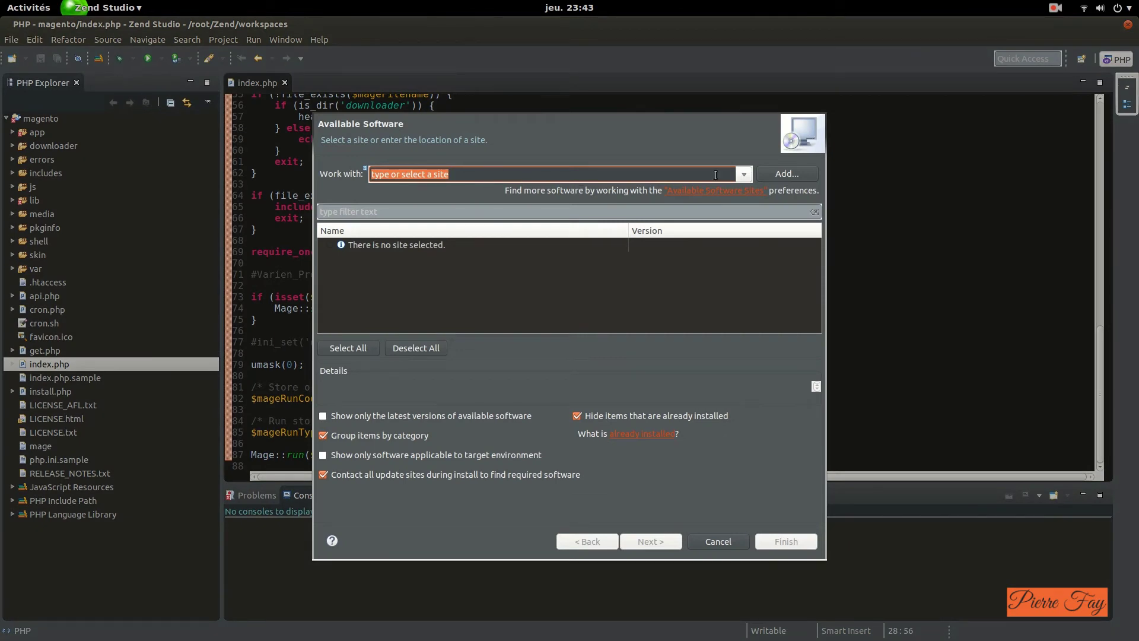
pyautogui.middleClick(528, 179)
pyautogui.click(780, 176)
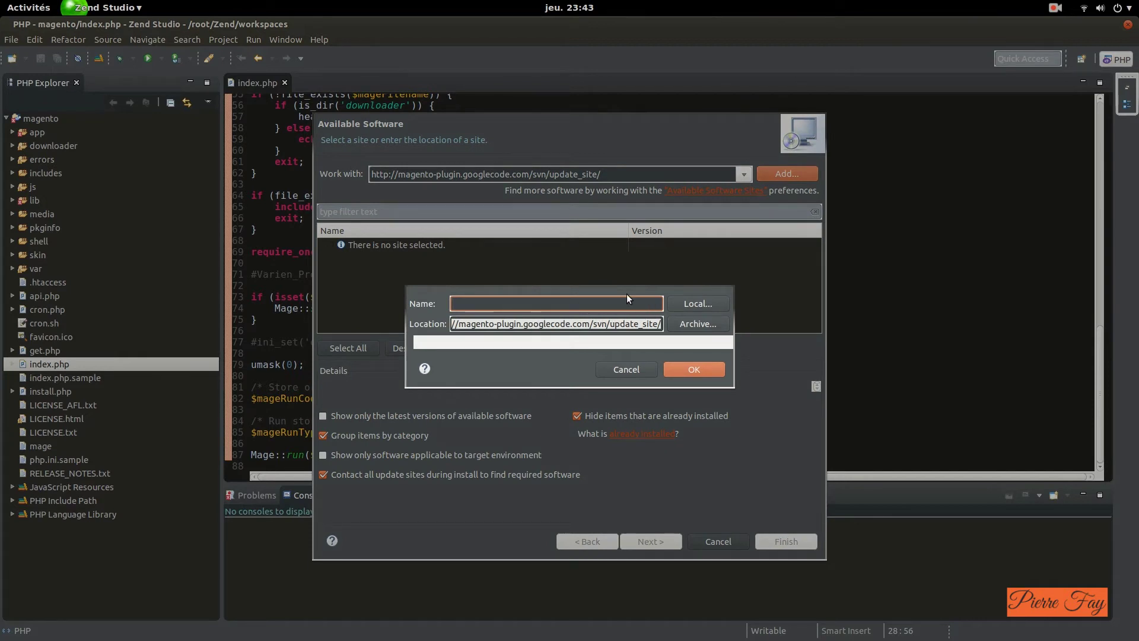
pyautogui.write('google magento plugin')
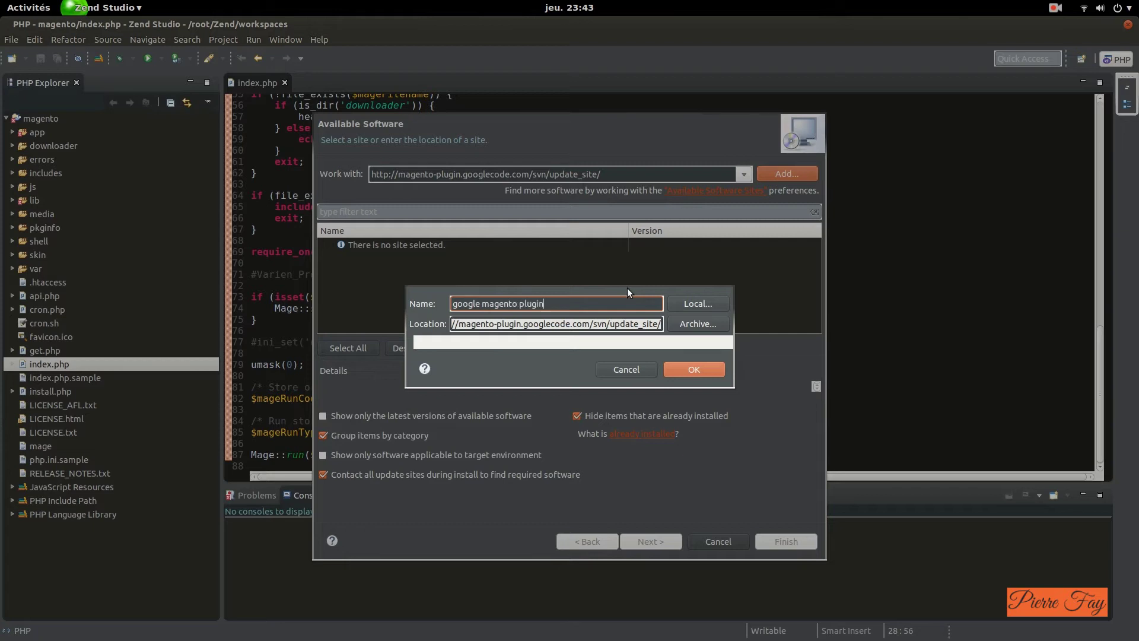
pyautogui.click(709, 375)
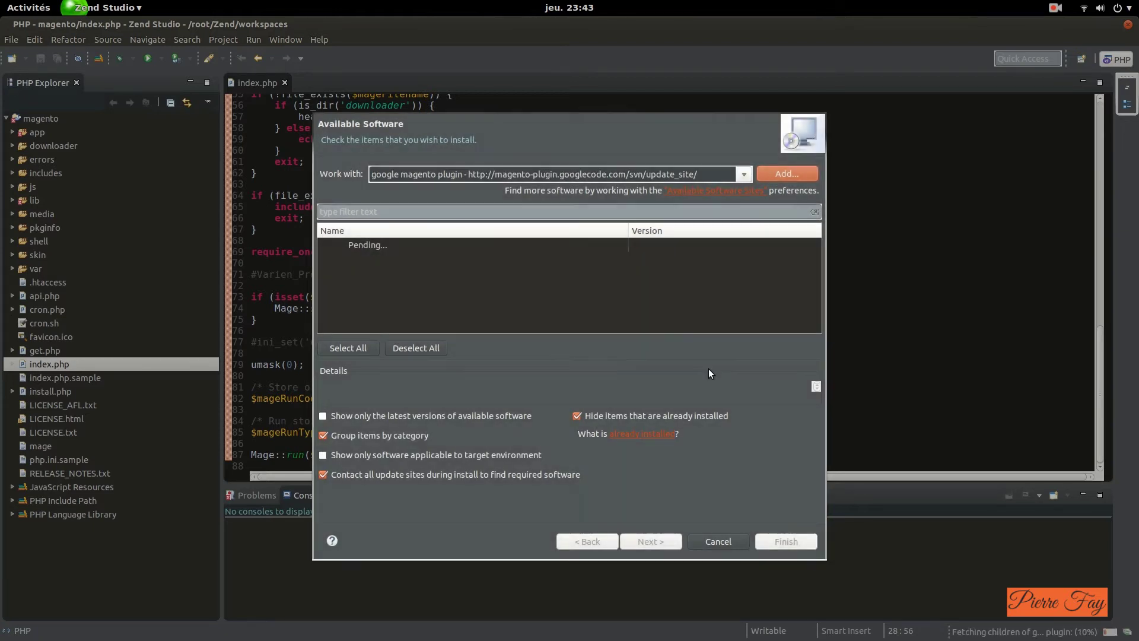
# Select the google magento plugin site, mark Magento Eclipse Plugin for installation and proceed.
pyautogui.click(745, 173)
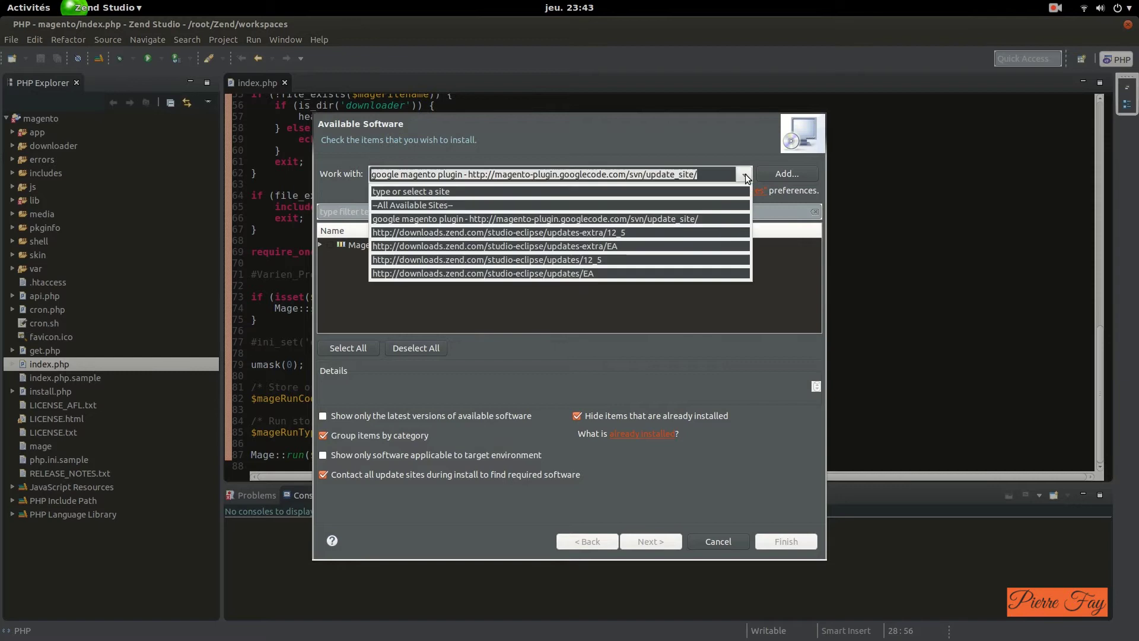
pyautogui.click(652, 219)
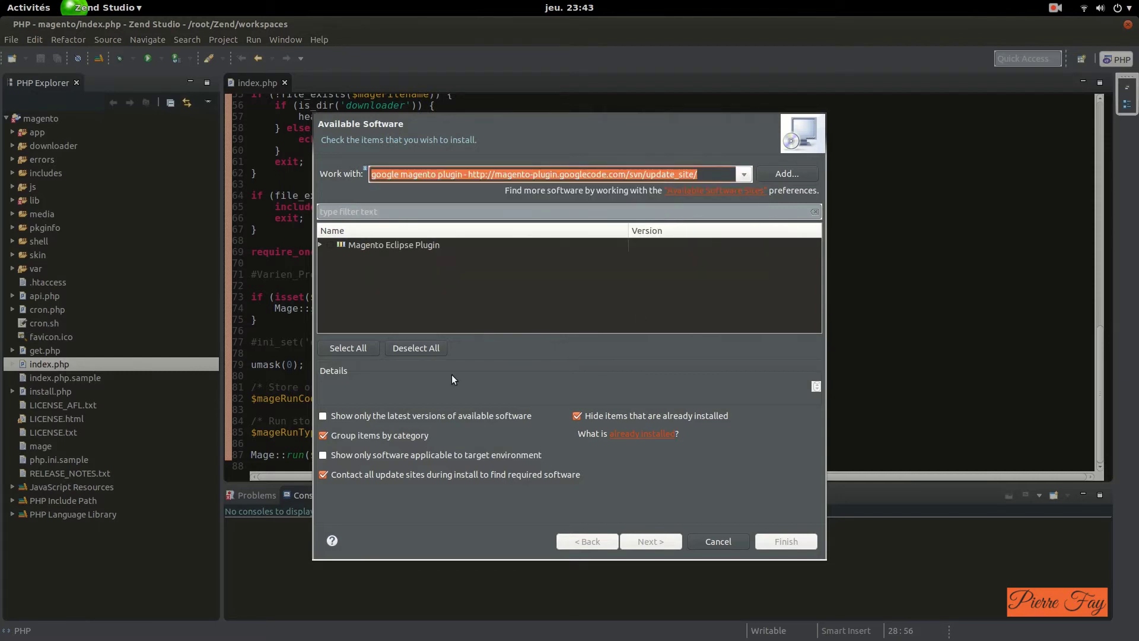
pyautogui.click(330, 245)
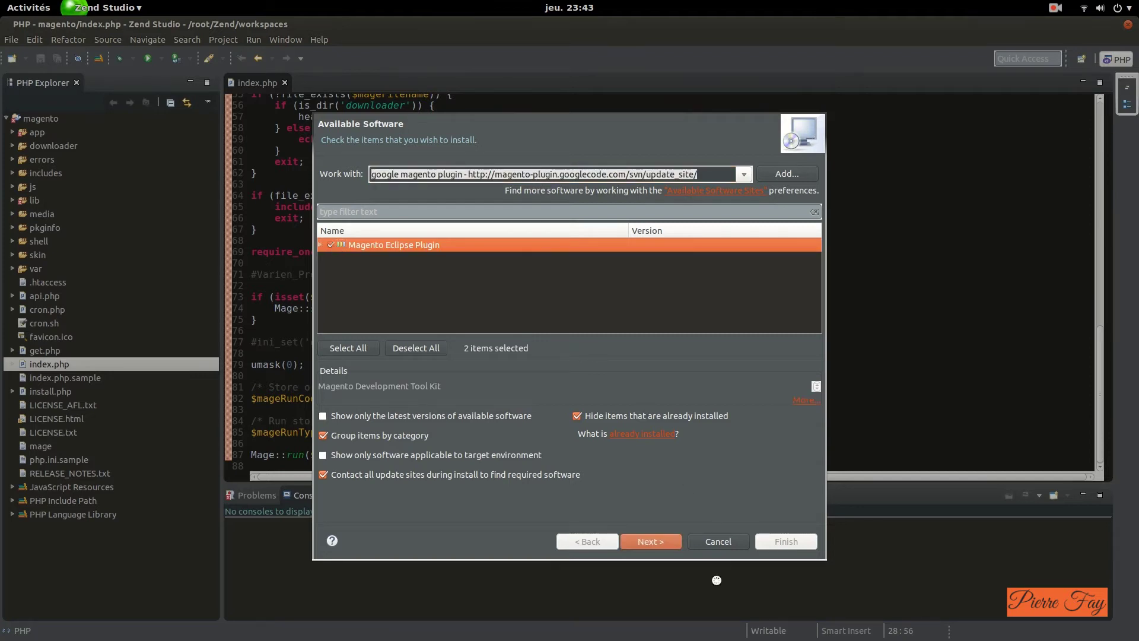
pyautogui.click(649, 536)
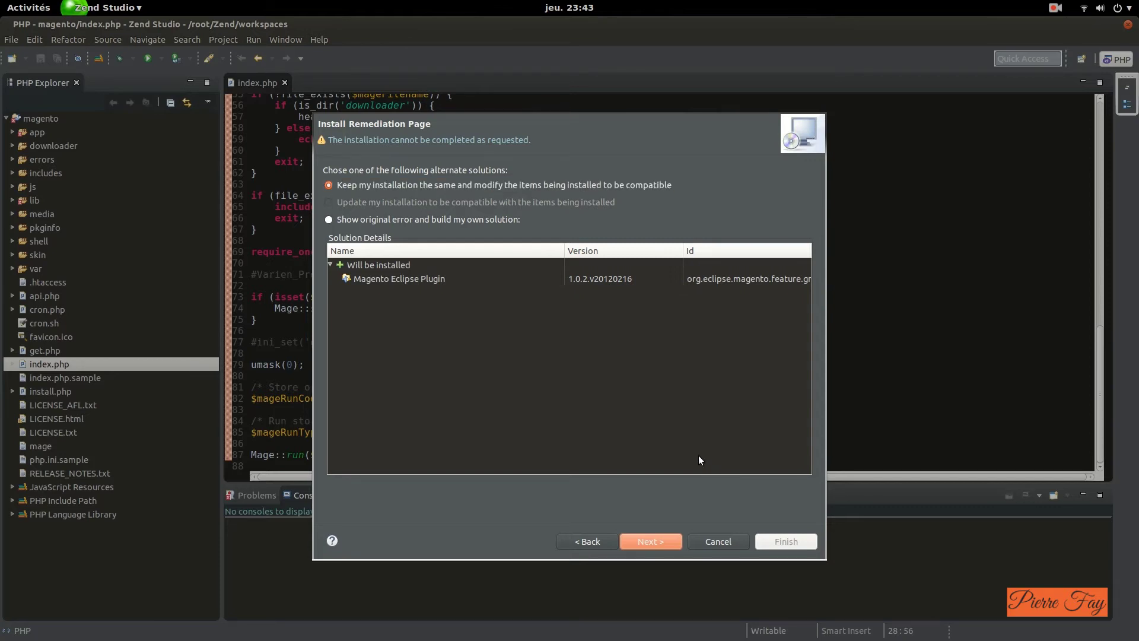
# Accept the solution that keeps the current installation and review the Magento Eclipse Plugin in the install details.
pyautogui.click(385, 278)
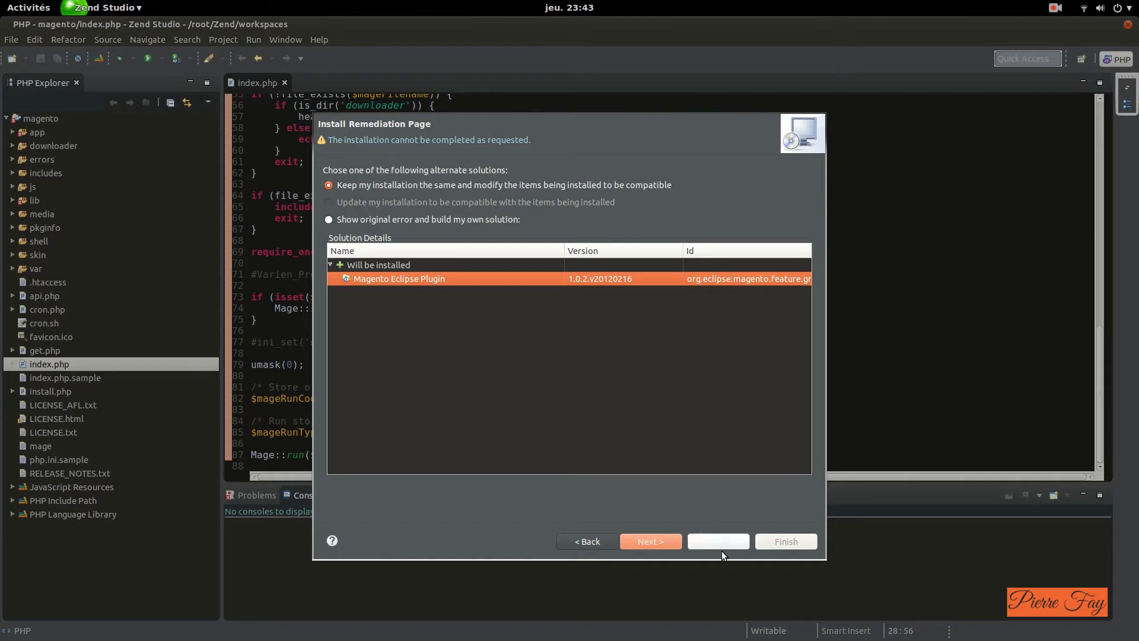
pyautogui.click(661, 542)
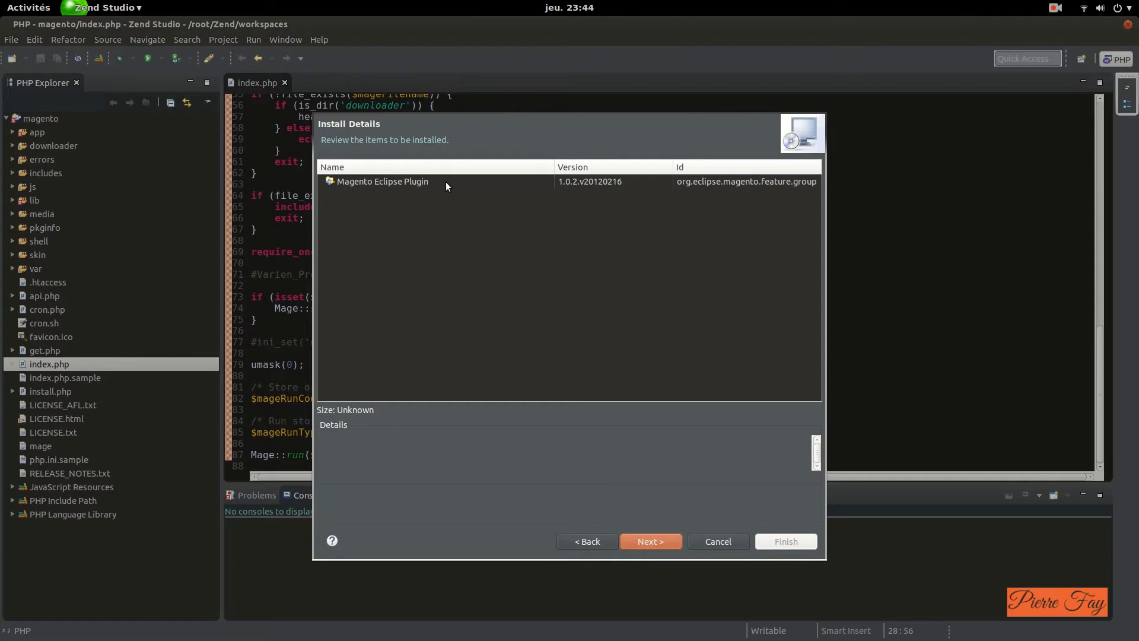
pyautogui.click(446, 182)
pyautogui.click(662, 542)
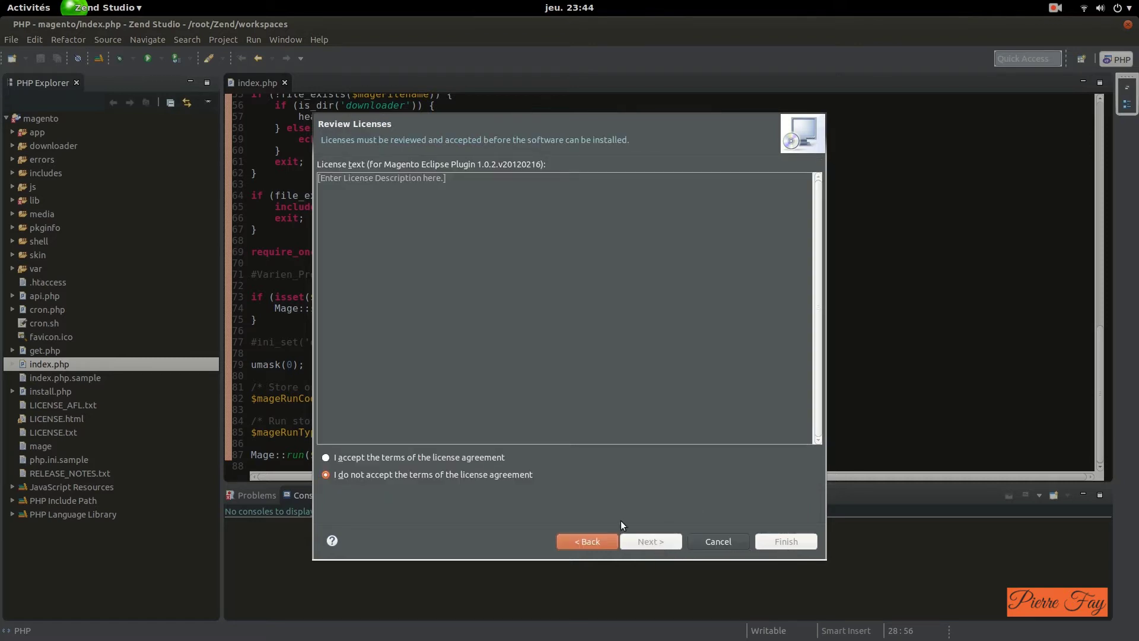
# Accept the license agreement and install the Magento Eclipse Plugin, allowing its unsigned content.
pyautogui.click(405, 458)
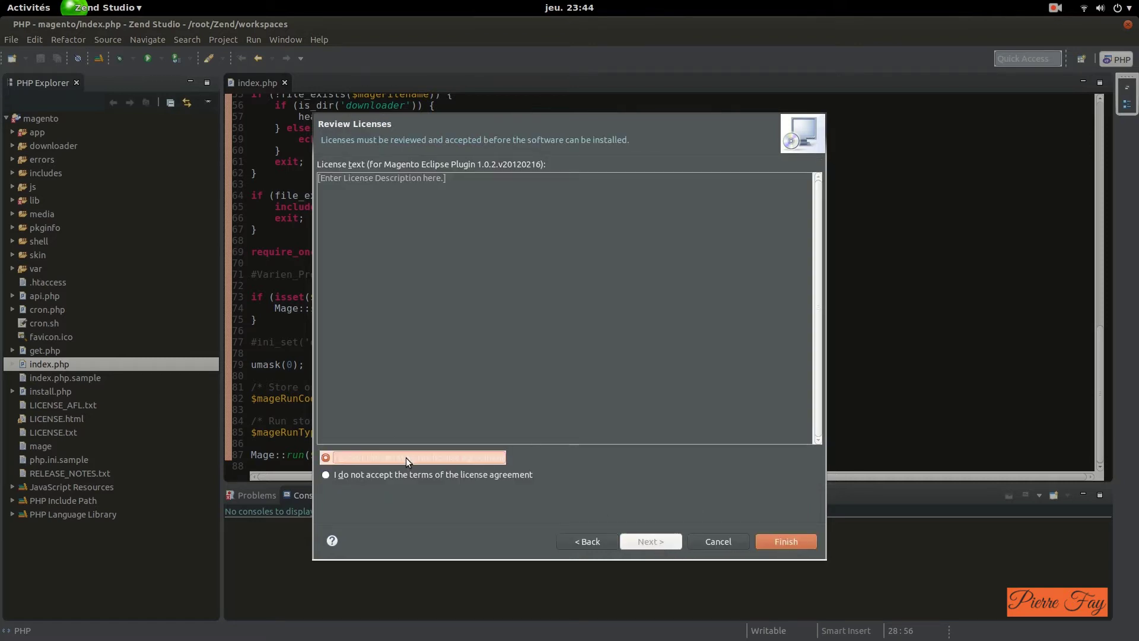
pyautogui.click(787, 542)
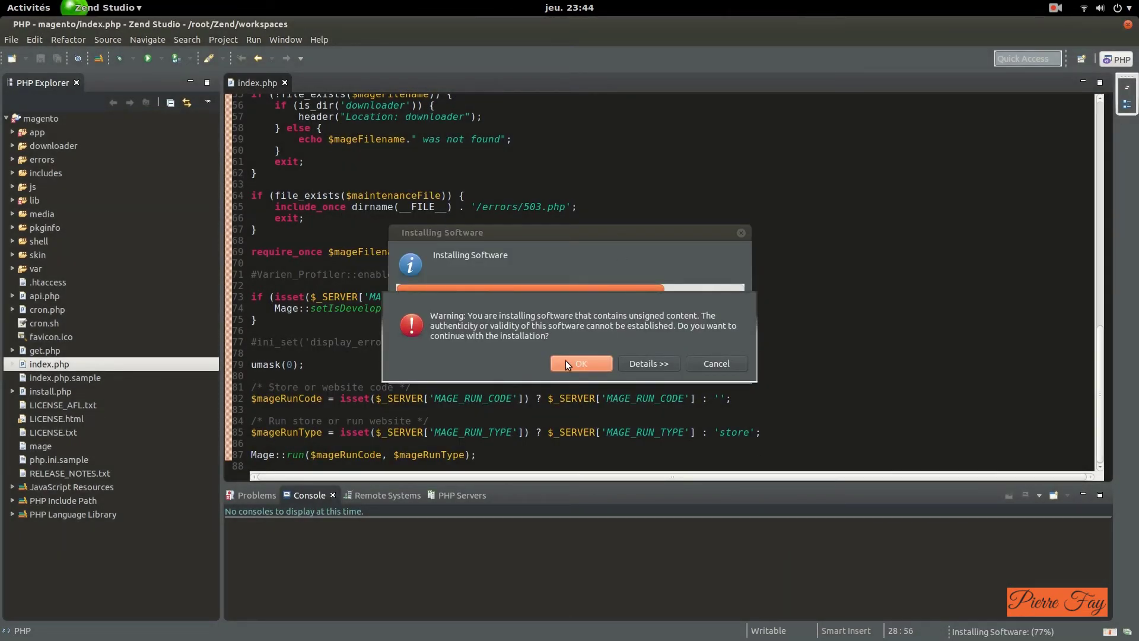
pyautogui.click(593, 361)
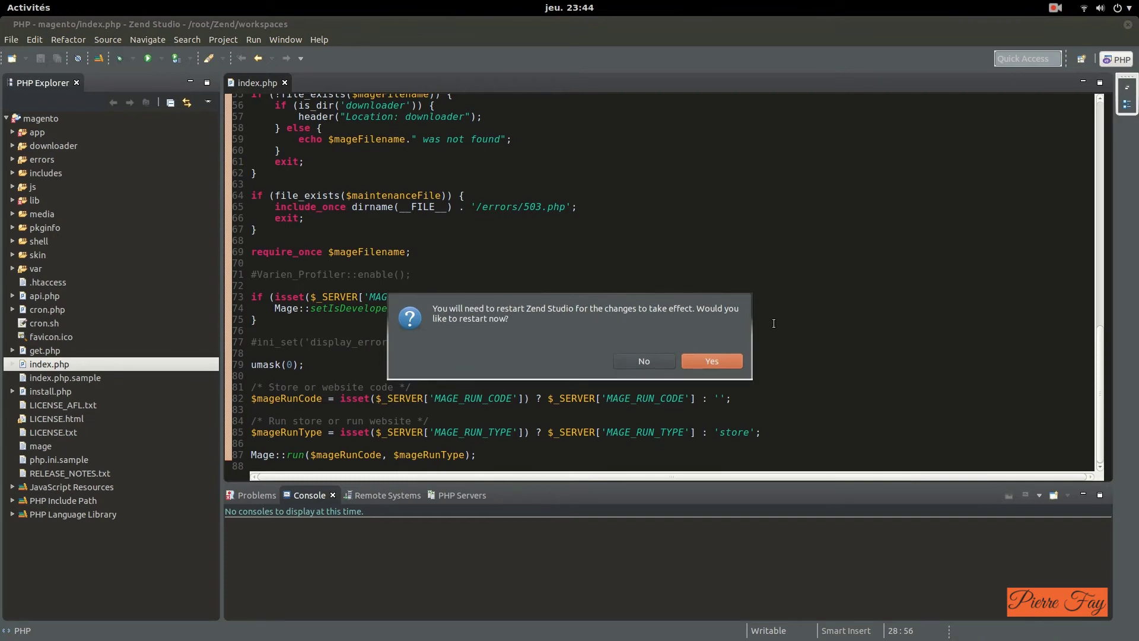
# Decline the automatic restart, close Zend Studio and switch to the terminal.
pyautogui.click(651, 358)
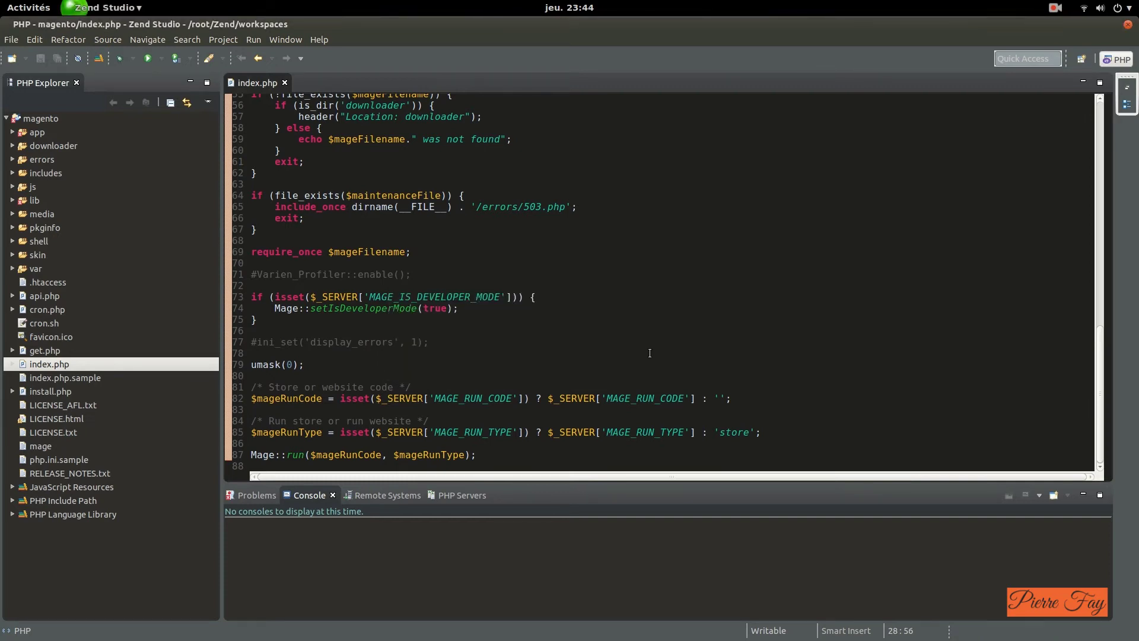
pyautogui.click(1128, 24)
pyautogui.click(705, 374)
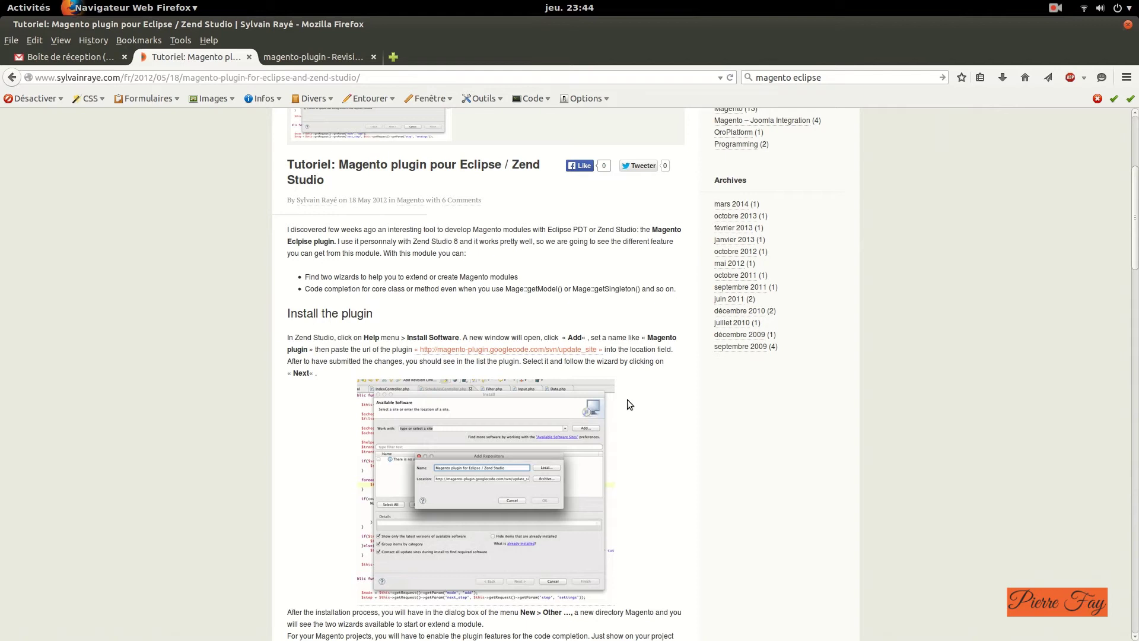
pyautogui.hotkey('alt', 'Tab')
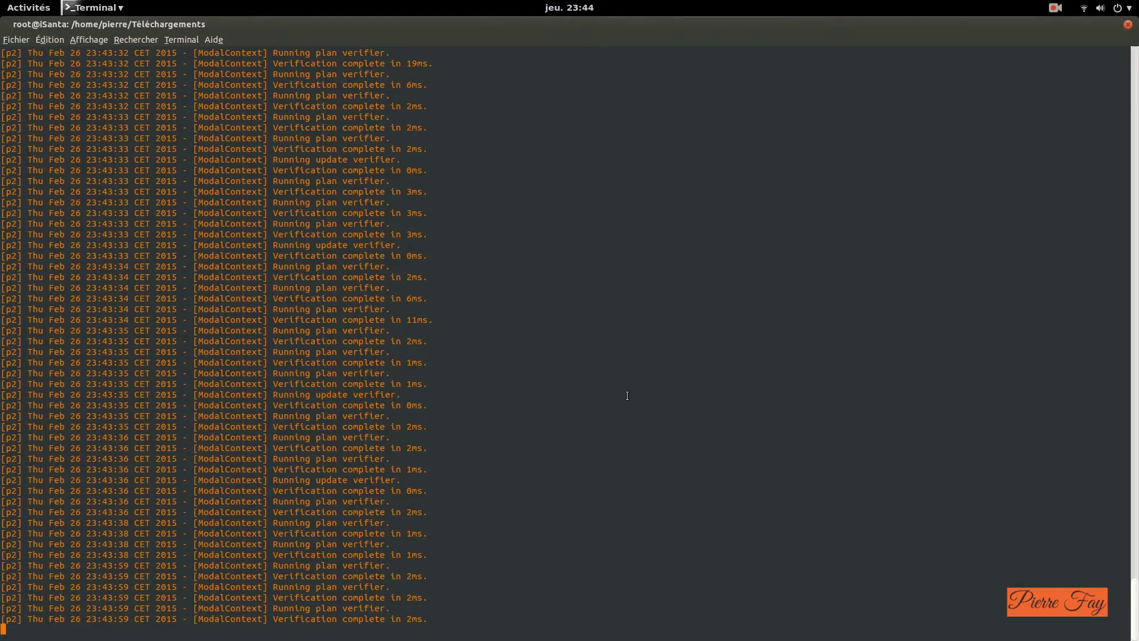
pyautogui.click(16, 39)
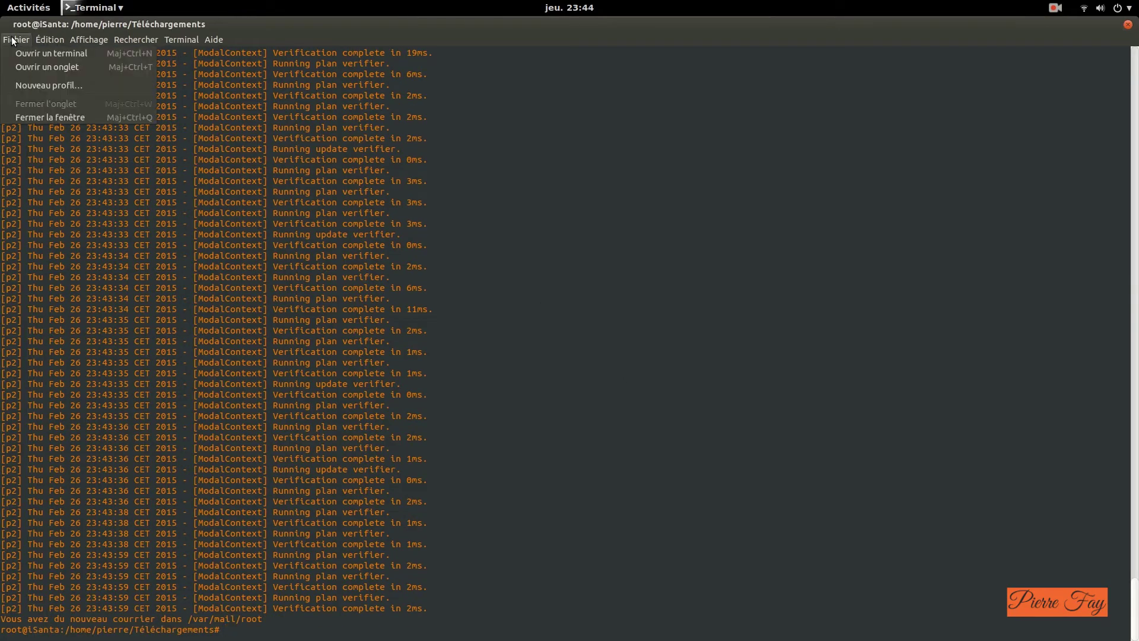
pyautogui.click(28, 69)
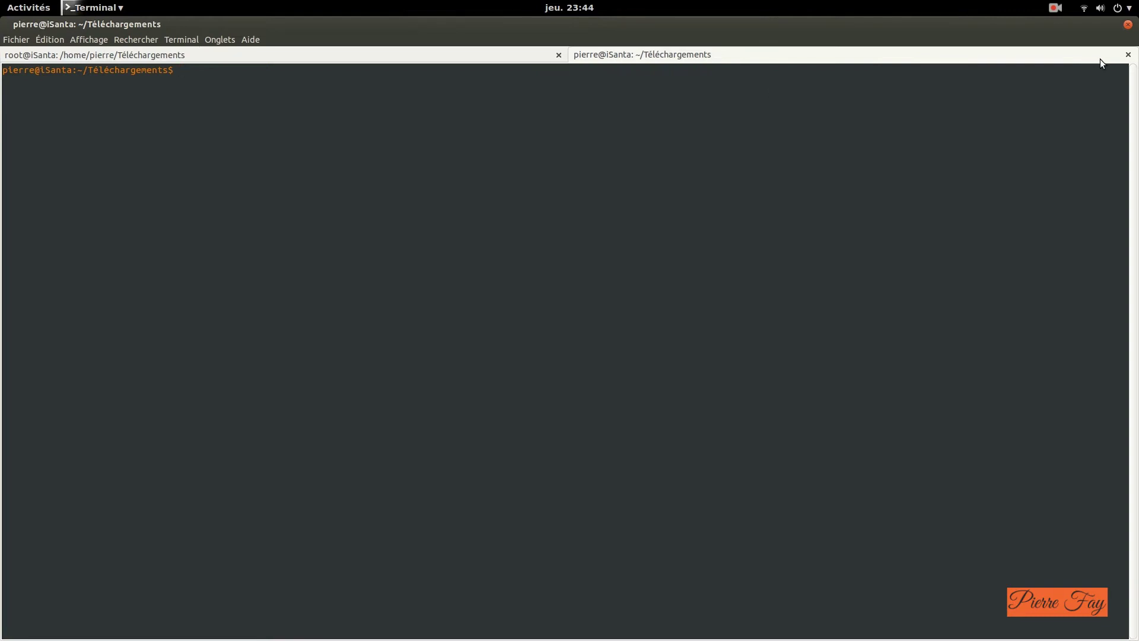
pyautogui.click(1127, 54)
# Clear the terminal prompt and relaunch Zend Studio with the zendstudio command.
pyautogui.hotkey('ctrl', 'c')
pyautogui.hotkey('ctrl', 'c')
pyautogui.press('Return')
pyautogui.write('zendstudio')
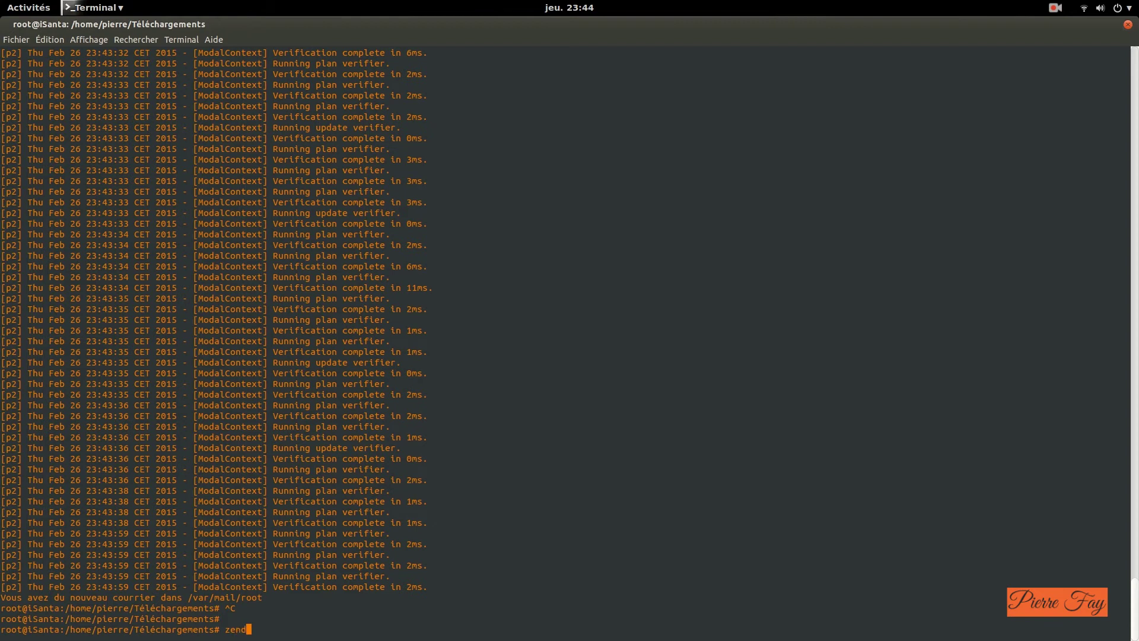
pyautogui.press('Return')
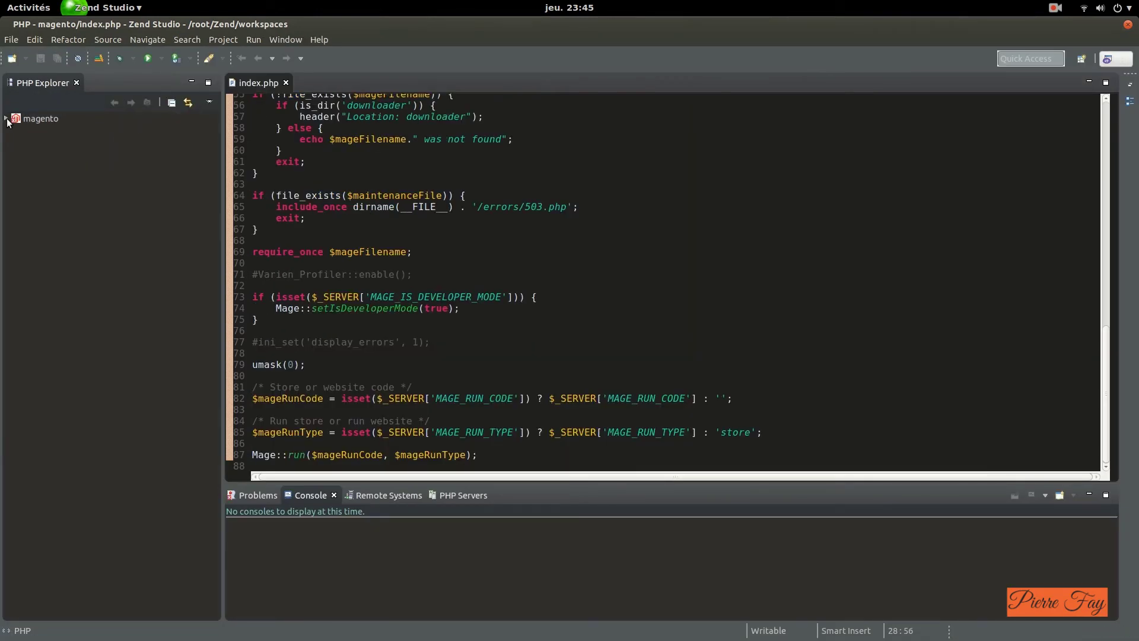
# Expand the magento project in the PHP Explorer and select index.php.
pyautogui.click(7, 119)
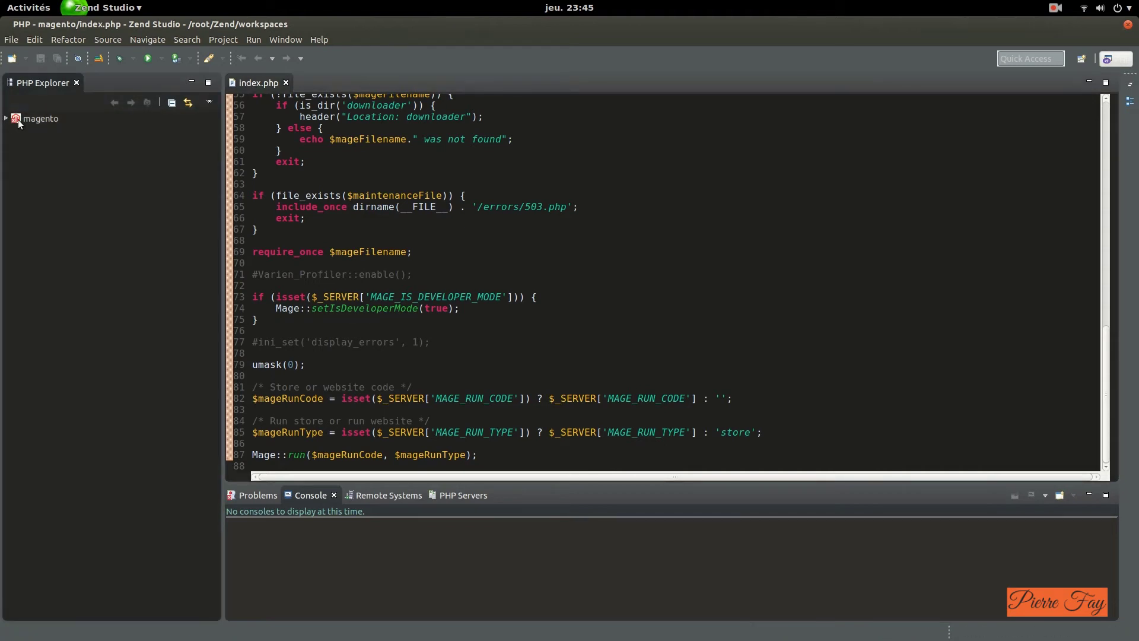
pyautogui.click(9, 119)
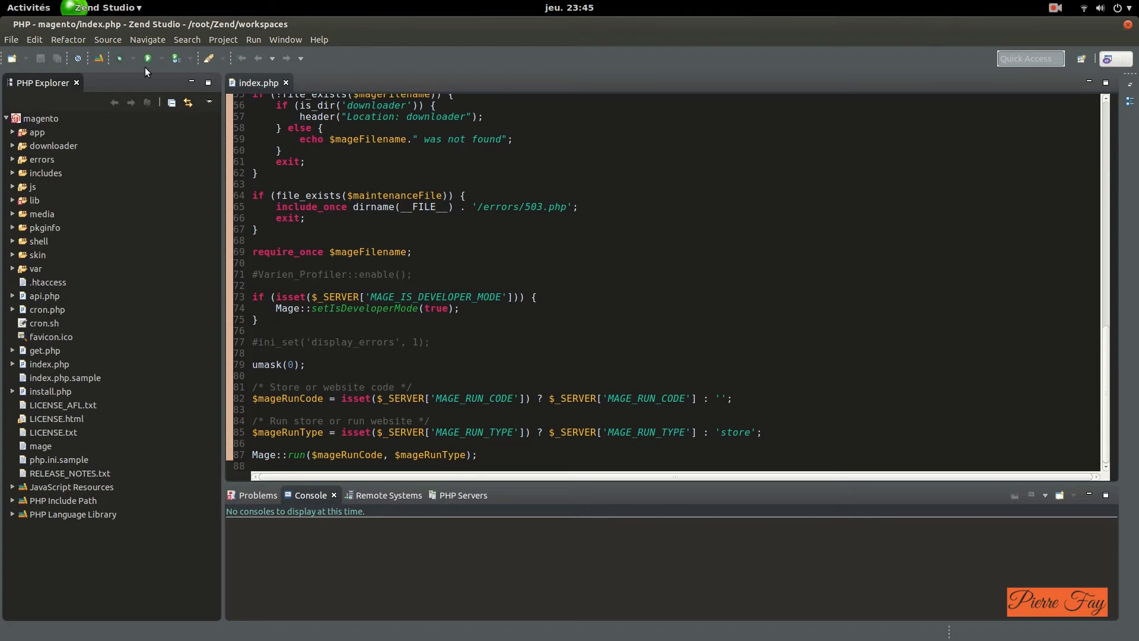
pyautogui.click(62, 364)
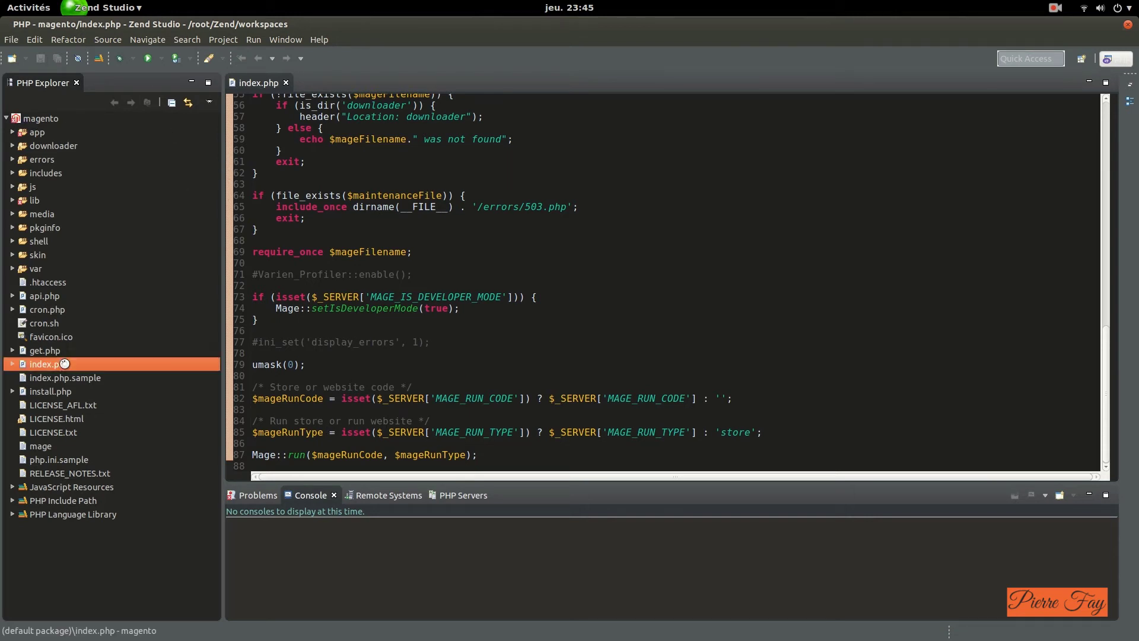
# Enter "Mage::" on a new line at the end of index.php to bring up the code completion proposals.
pyautogui.click(766, 454)
pyautogui.press('Return')
pyautogui.press('Return')
pyautogui.write('Mage')
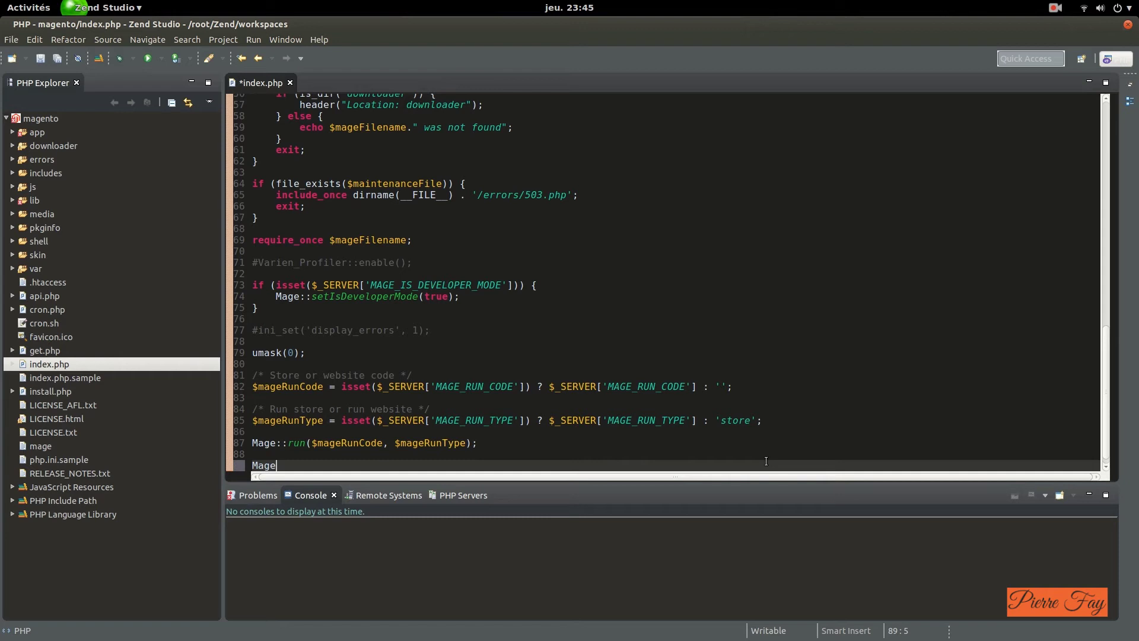
pyautogui.write('::')
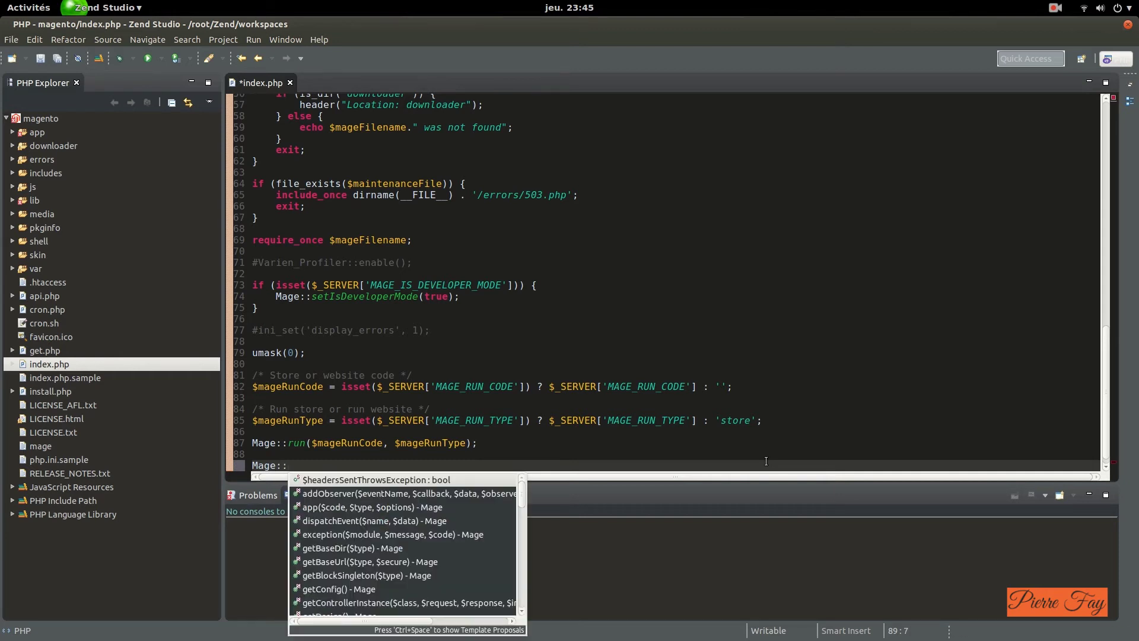
# Extend the last line of index.php to Mage::getModel('catalog/product')->, picking getModel from the completion proposals.
pyautogui.write('get')
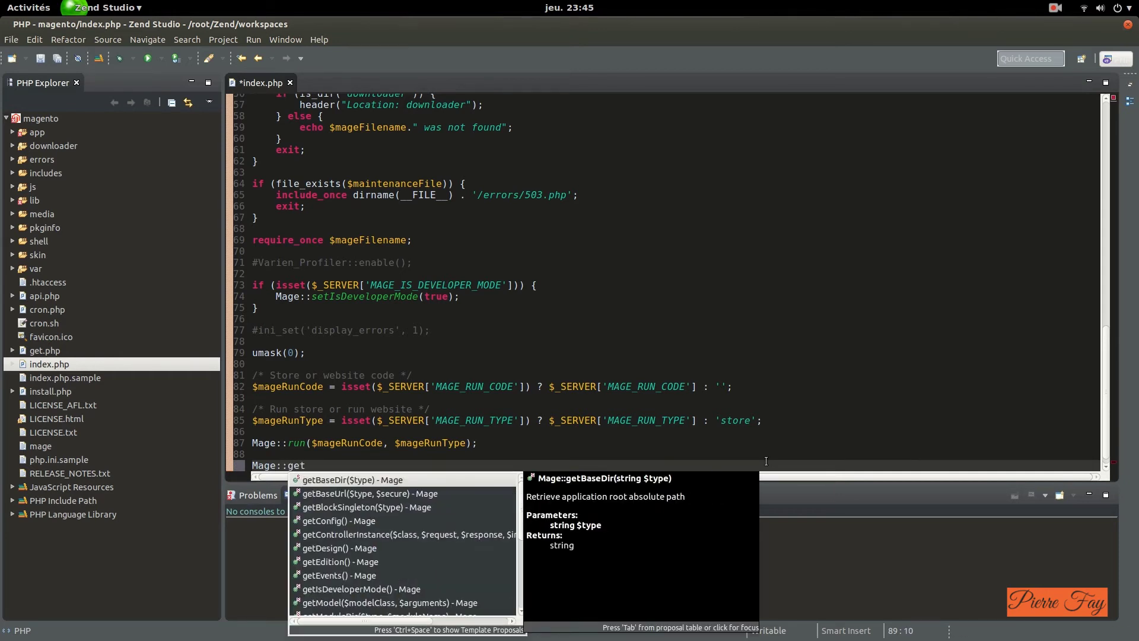
pyautogui.write('M')
pyautogui.press('Return')
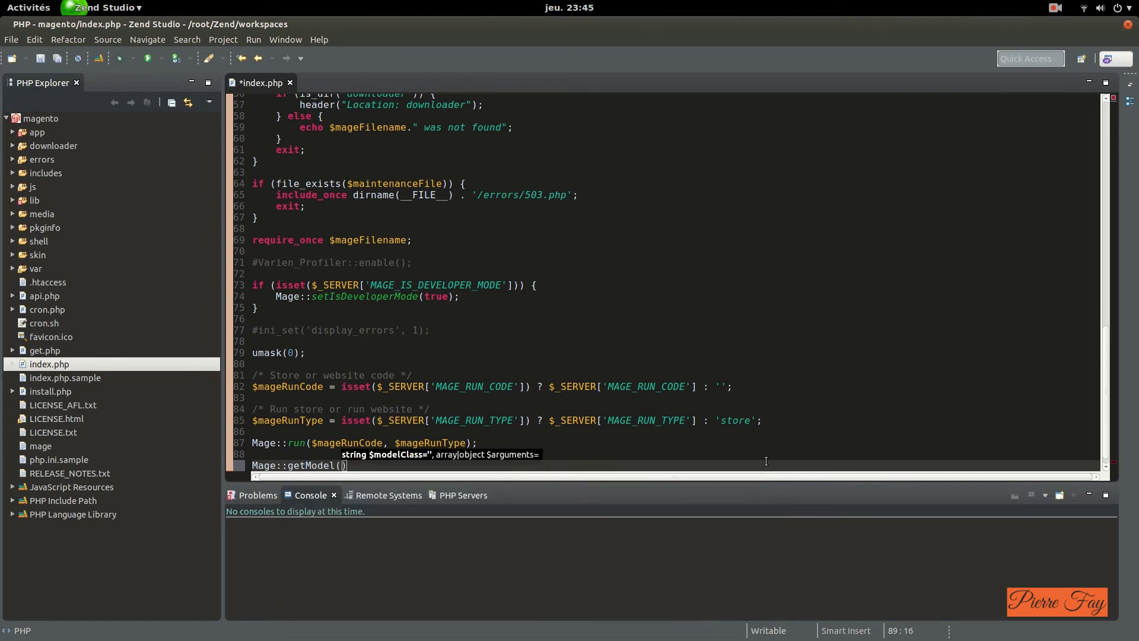
pyautogui.write("'catalog/product')->")
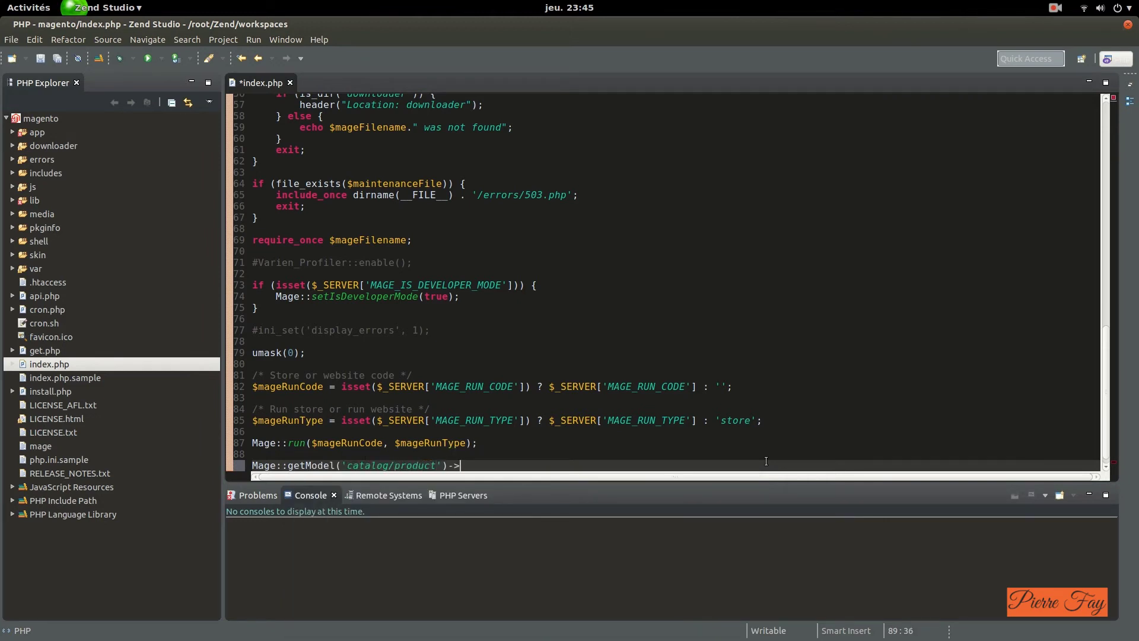
# Browse the method proposals for the catalog/product model and insert getIdFieldName().
pyautogui.press('Down')
pyautogui.press('Down')
pyautogui.press('Down')
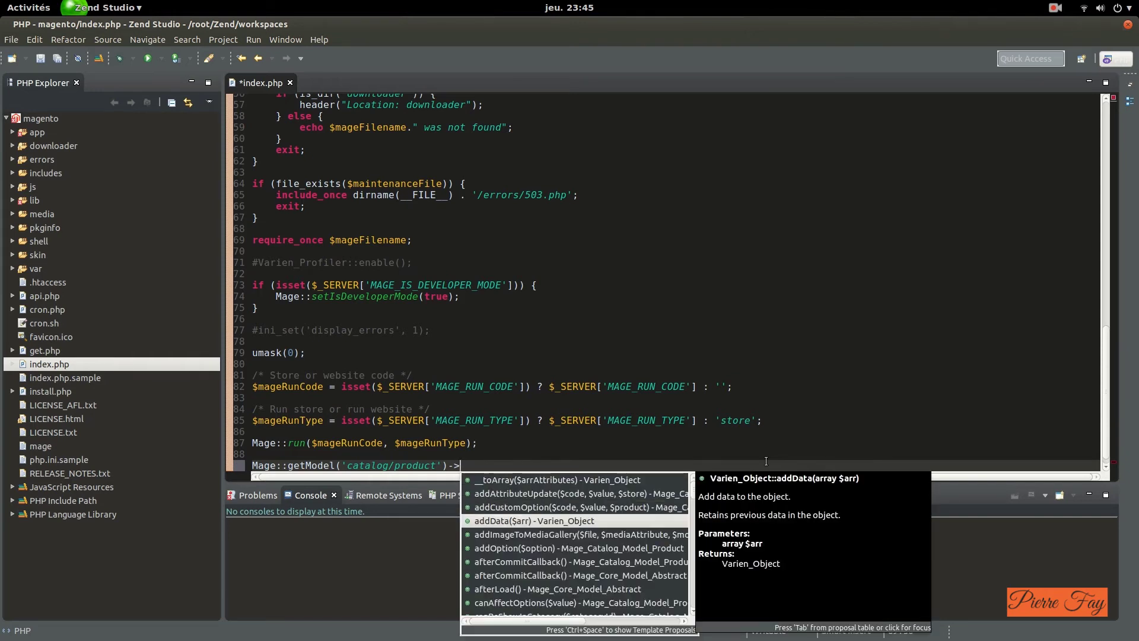
pyautogui.press('Down')
pyautogui.press('Down')
pyautogui.press('Down')
pyautogui.press('Down')
pyautogui.press('Down')
pyautogui.press('Down')
pyautogui.press('Down')
pyautogui.press('Down')
pyautogui.press('Down')
pyautogui.press('Down')
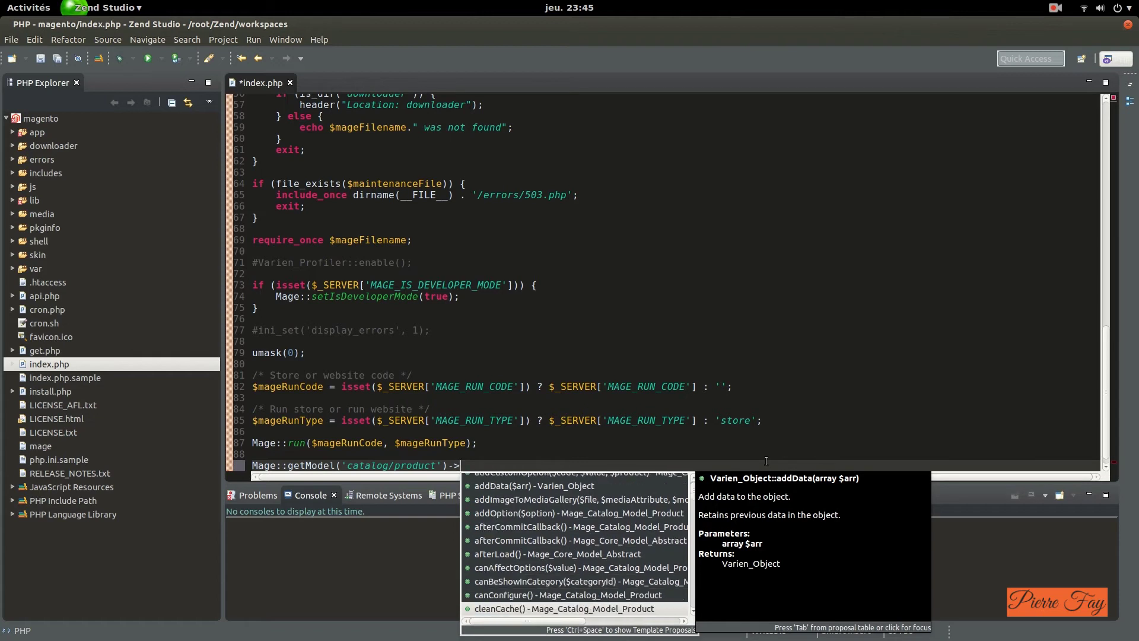
pyautogui.press('Down')
pyautogui.press('Down')
pyautogui.press('Down')
pyautogui.press('Down')
pyautogui.press('Down')
pyautogui.press('Down')
pyautogui.press('Down')
pyautogui.press('Down')
pyautogui.press('Down')
pyautogui.press('Down')
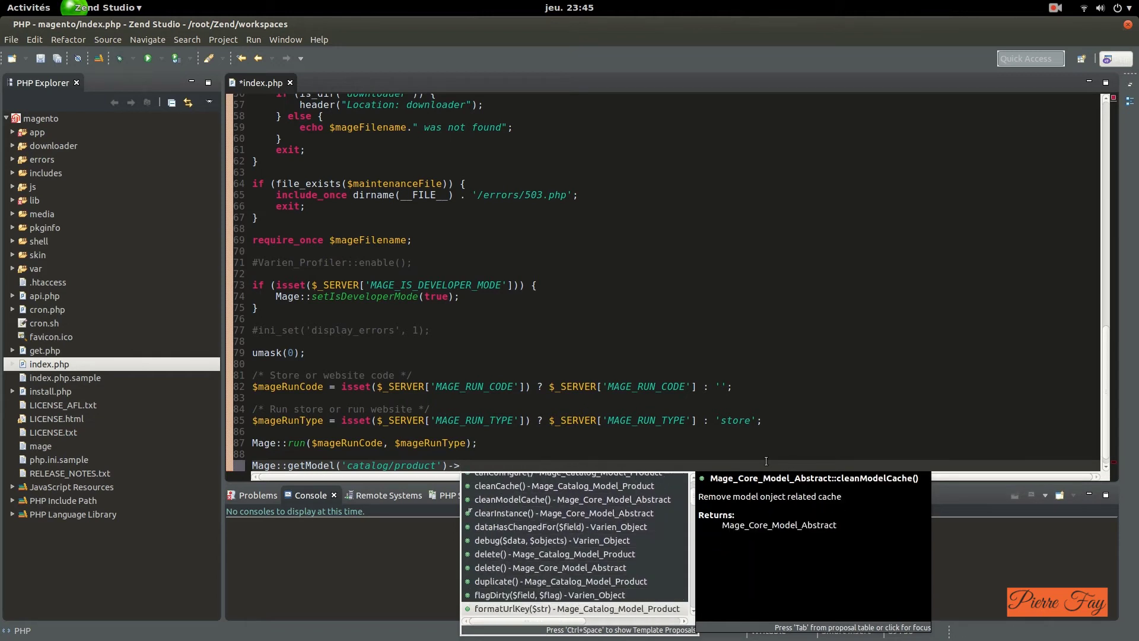
pyautogui.press('Down')
pyautogui.press('Down')
pyautogui.press('Down')
pyautogui.press('Down')
pyautogui.press('Down')
pyautogui.press('Up')
pyautogui.press('Up')
pyautogui.press('Up')
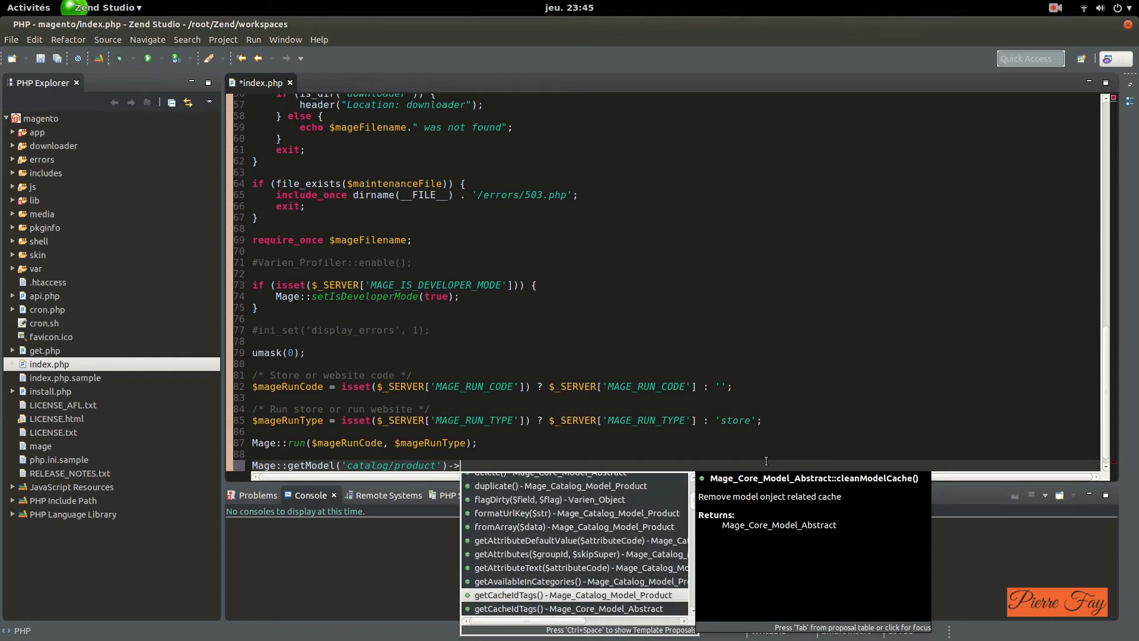
pyautogui.press('Up')
pyautogui.press('Down')
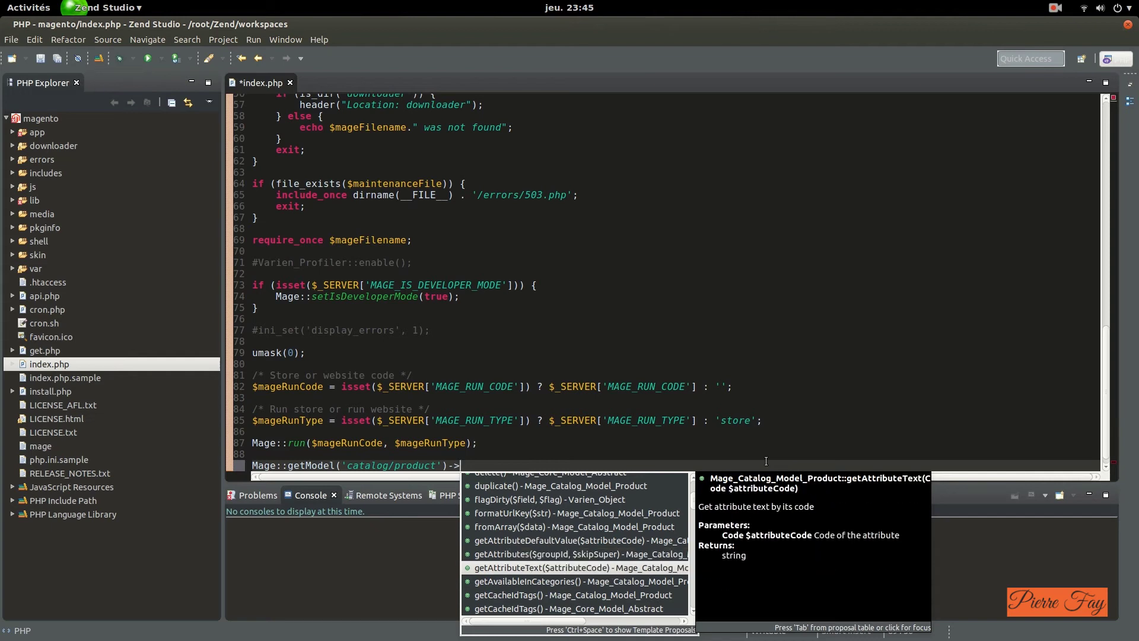
pyautogui.press('Down')
pyautogui.press('Down')
pyautogui.press('Down')
pyautogui.press('Down')
pyautogui.press('Down')
pyautogui.press('Down')
pyautogui.press('Down')
pyautogui.press('Down')
pyautogui.press('Down')
pyautogui.press('Down')
pyautogui.press('Down')
pyautogui.press('Down')
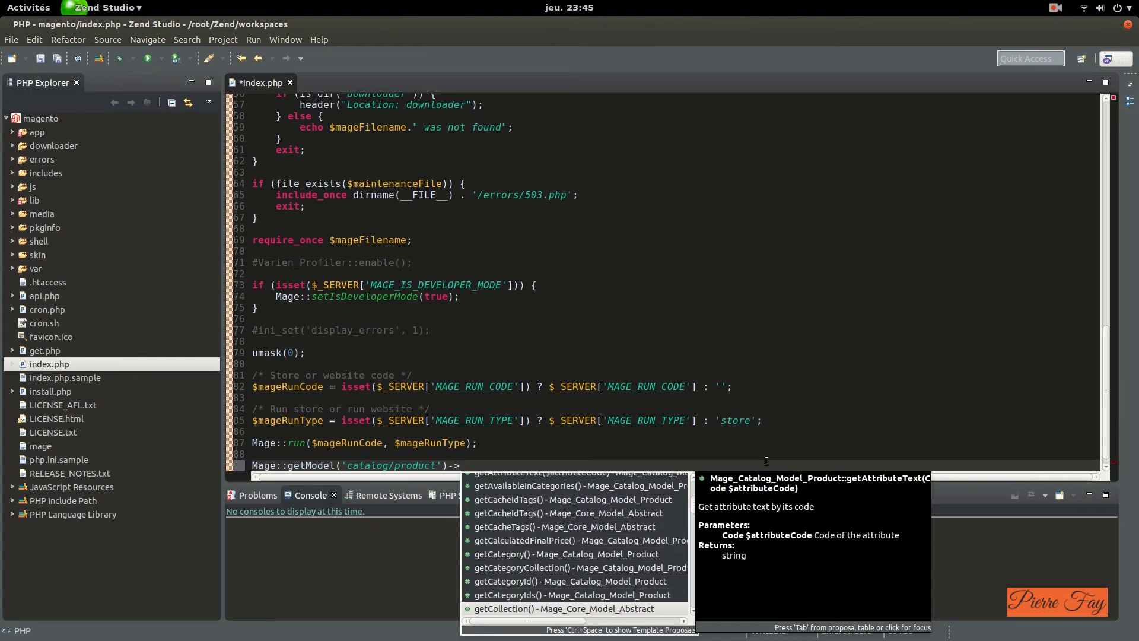
pyautogui.press('Down')
pyautogui.press('Down')
pyautogui.press('Down')
pyautogui.press('Down')
pyautogui.press('Down')
pyautogui.press('Down')
pyautogui.press('Down')
pyautogui.press('Down')
pyautogui.press('Down')
pyautogui.press('Down')
pyautogui.press('Down')
pyautogui.press('Down')
pyautogui.press('Down')
pyautogui.press('Down')
pyautogui.press('Down')
pyautogui.press('Down')
pyautogui.press('Down')
pyautogui.press('Down')
pyautogui.press('Down')
pyautogui.press('Down')
pyautogui.press('Up')
pyautogui.press('Up')
pyautogui.press('Up')
pyautogui.press('Up')
pyautogui.press('Up')
pyautogui.press('Up')
pyautogui.press('Up')
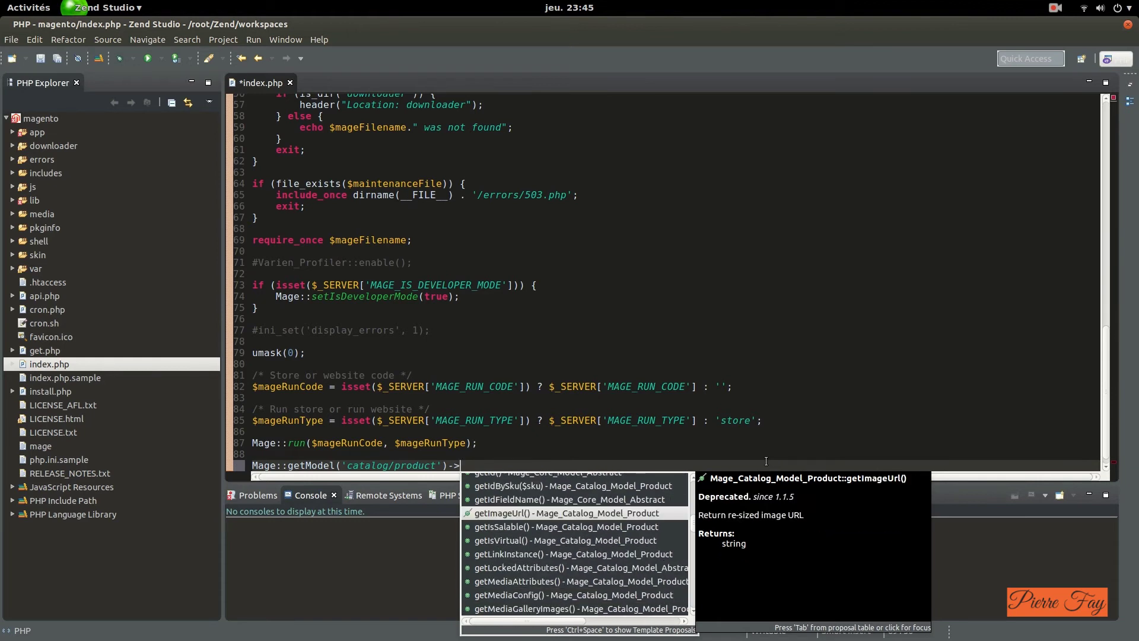
pyautogui.press('Up')
pyautogui.press('Return')
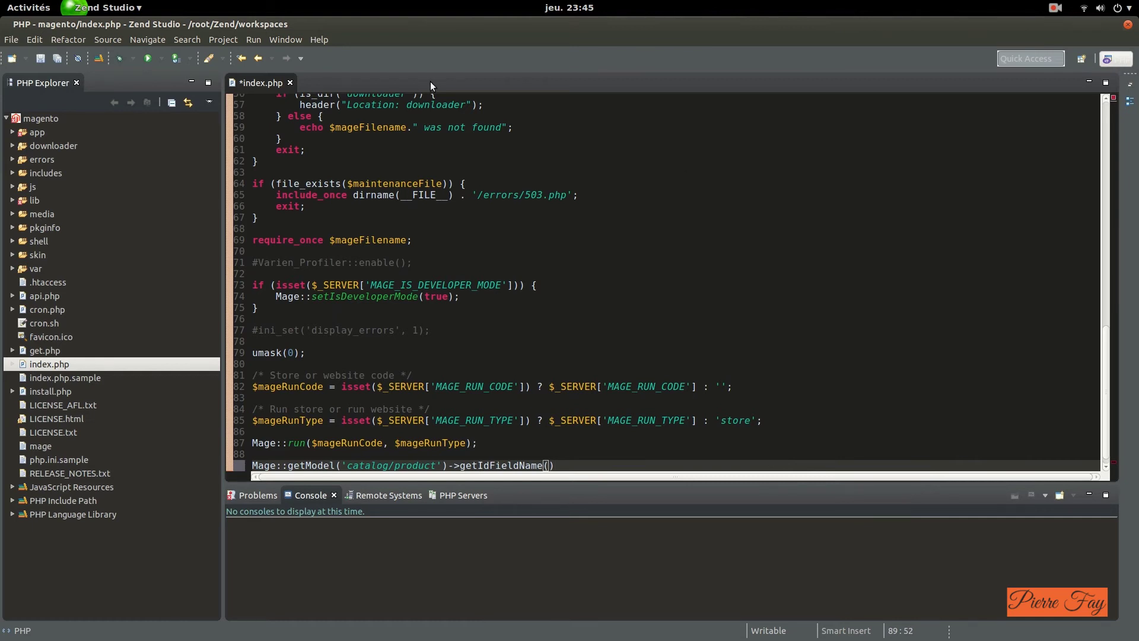
# Delete the test Mage::getModel line from the end of index.php and save the file.
pyautogui.scroll(-1, 442, 261)
pyautogui.moveTo(575, 456); pyautogui.dragTo(45, 449)
pyautogui.press('BackSpace')
pyautogui.press('BackSpace')
pyautogui.press('BackSpace')
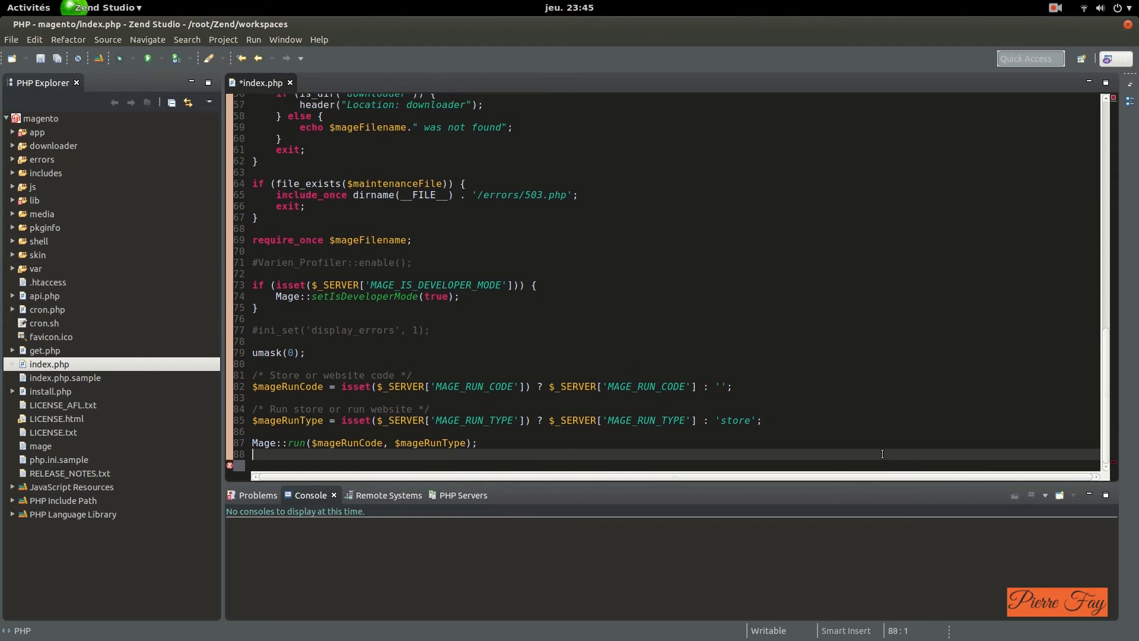
pyautogui.hotkey('ctrl', 's')
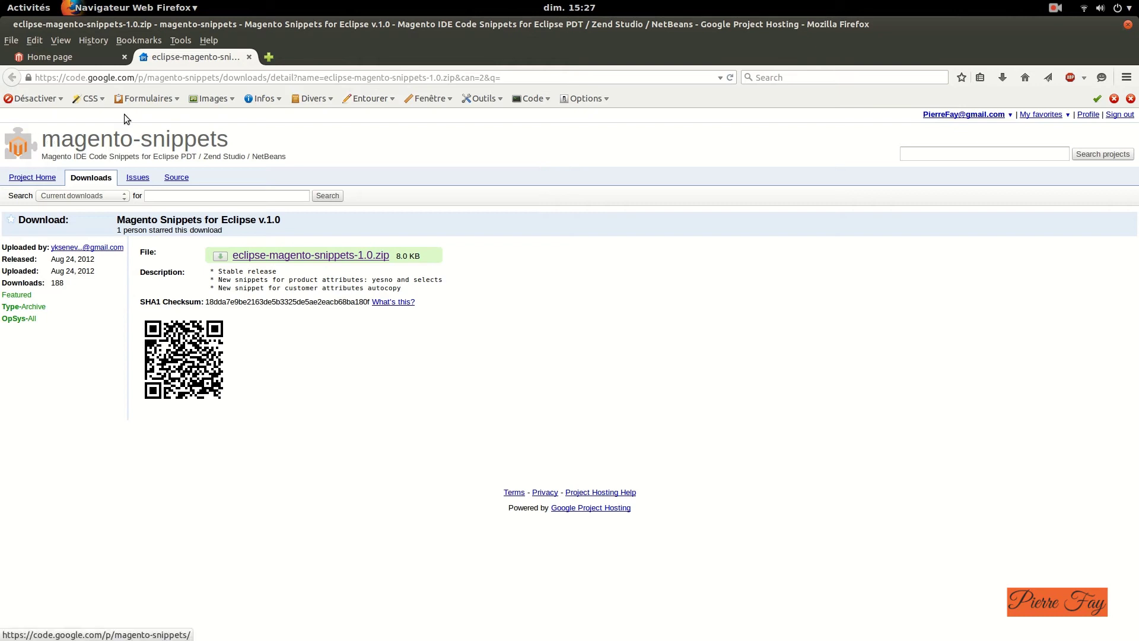
# Shorten the address to code.google.com/p/magento-snippets/ to load the project home, and open the project's list of downloads.
pyautogui.moveTo(70, 78); pyautogui.dragTo(763, 71)
pyautogui.click(225, 79)
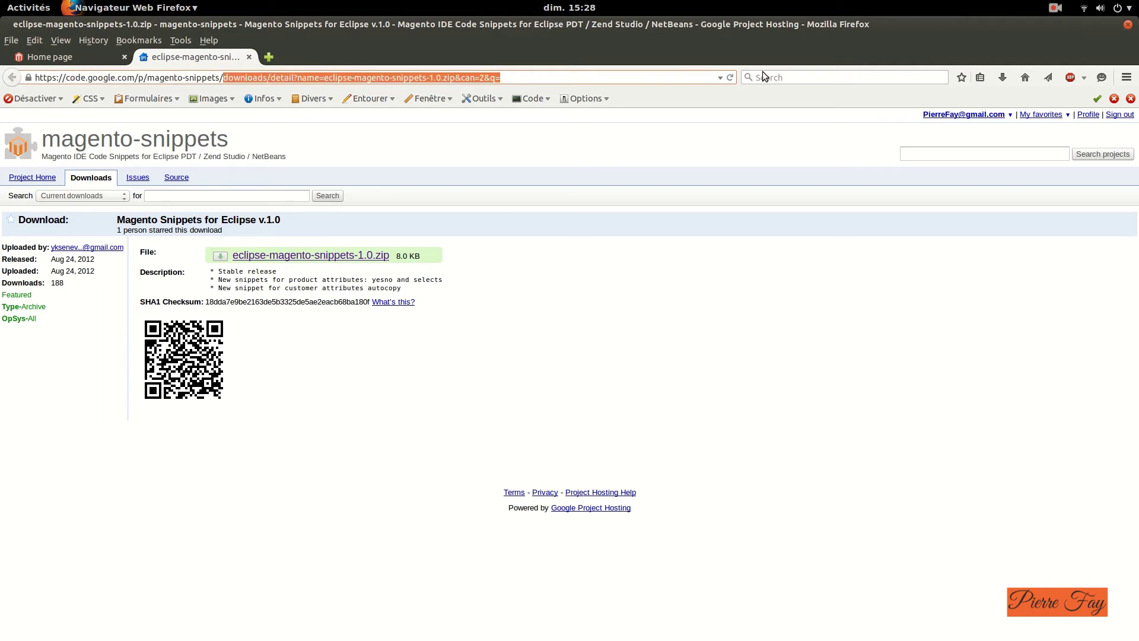
pyautogui.press('Delete')
pyautogui.press('Return')
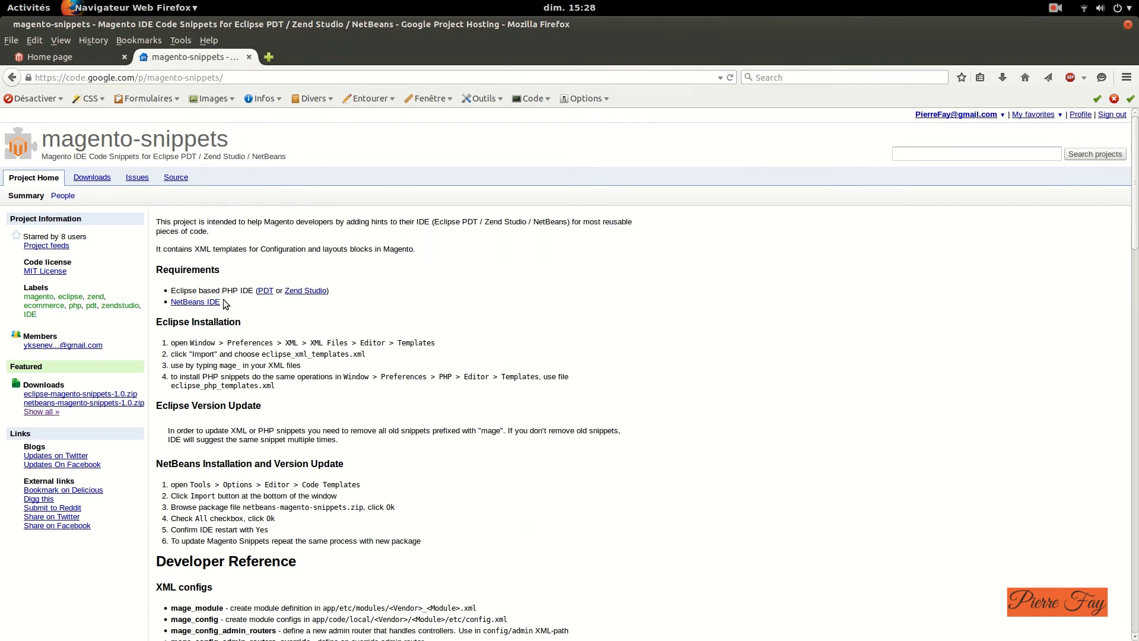
pyautogui.click(102, 179)
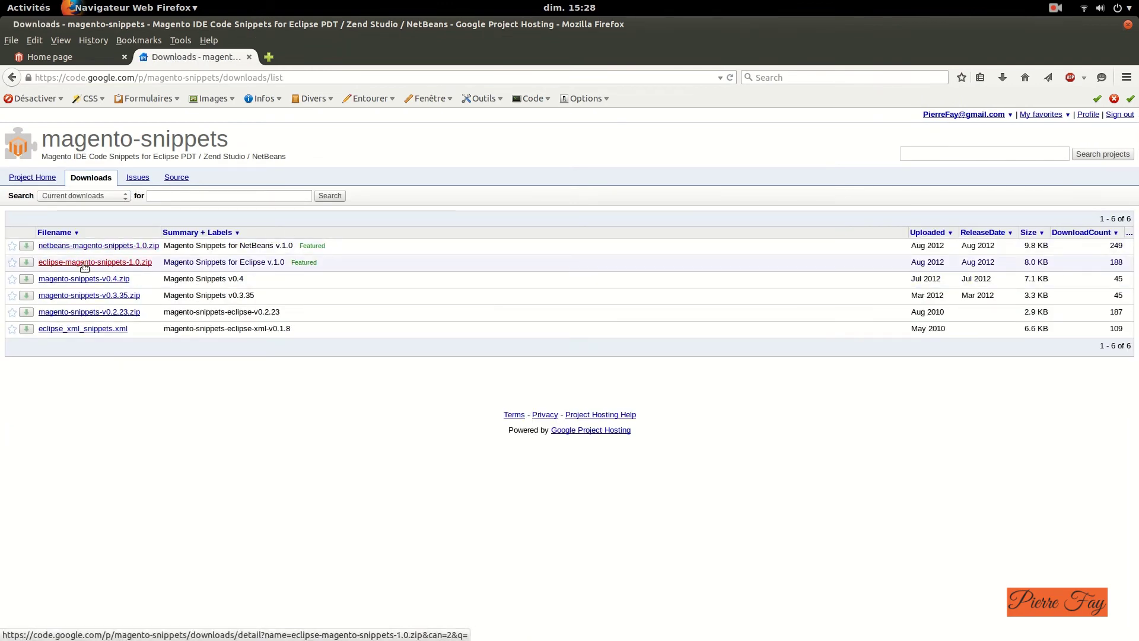
# Open the eclipse-magento-snippets-1.0.zip page in a new tab, request the file, dismiss the download dialog and close the tab.
pyautogui.middleClick(80, 265)
pyautogui.click(324, 62)
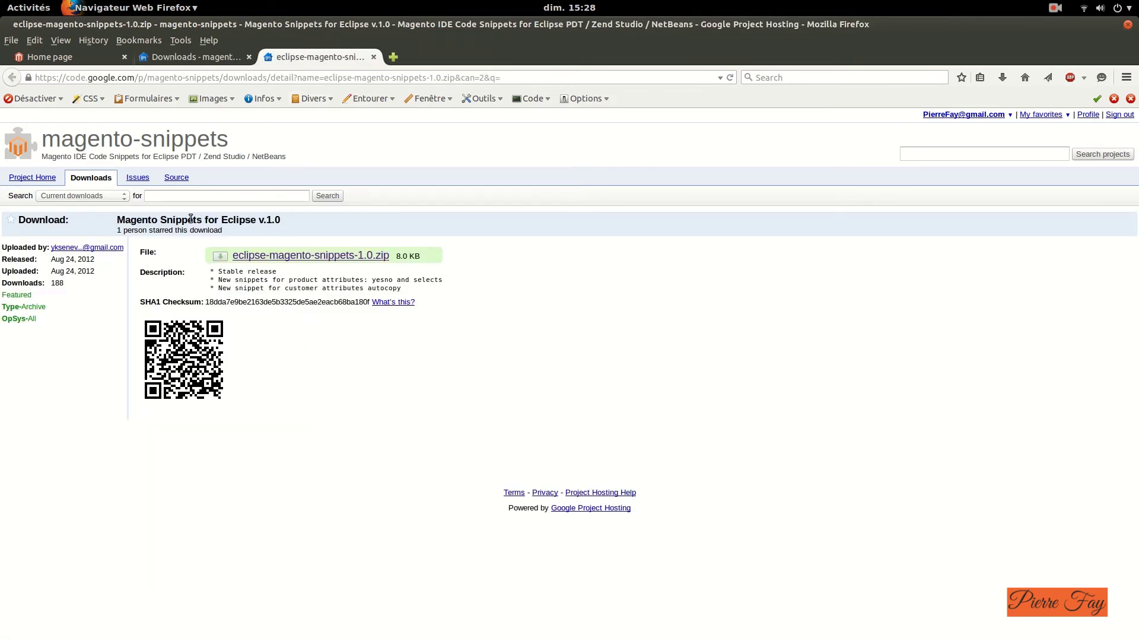
pyautogui.click(260, 255)
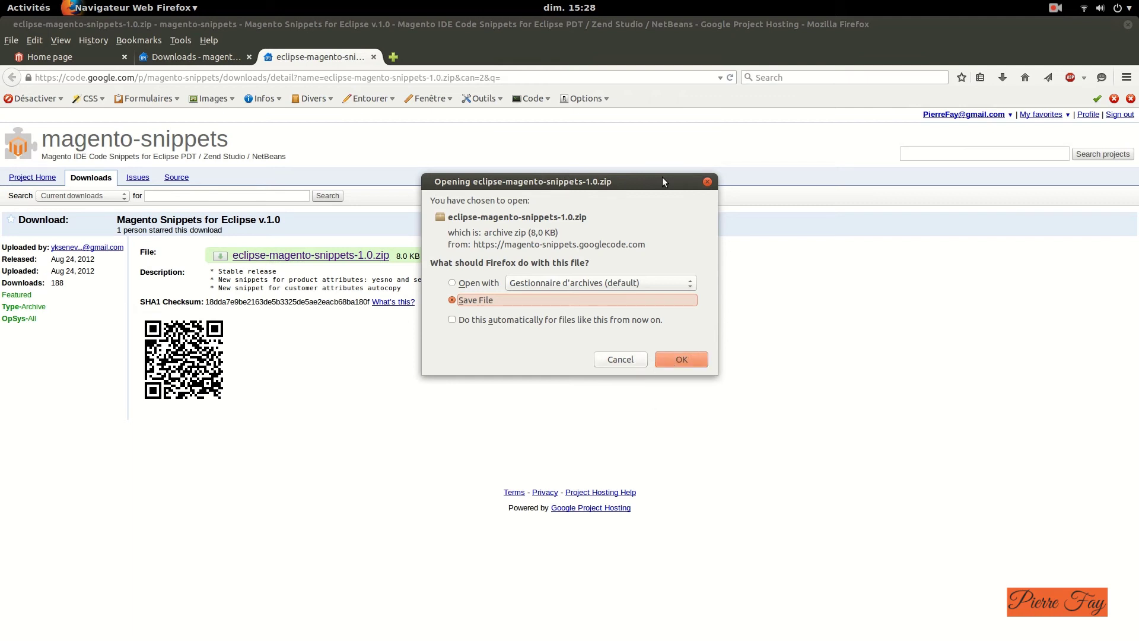
pyautogui.click(707, 181)
pyautogui.hotkey('ctrl', 'w')
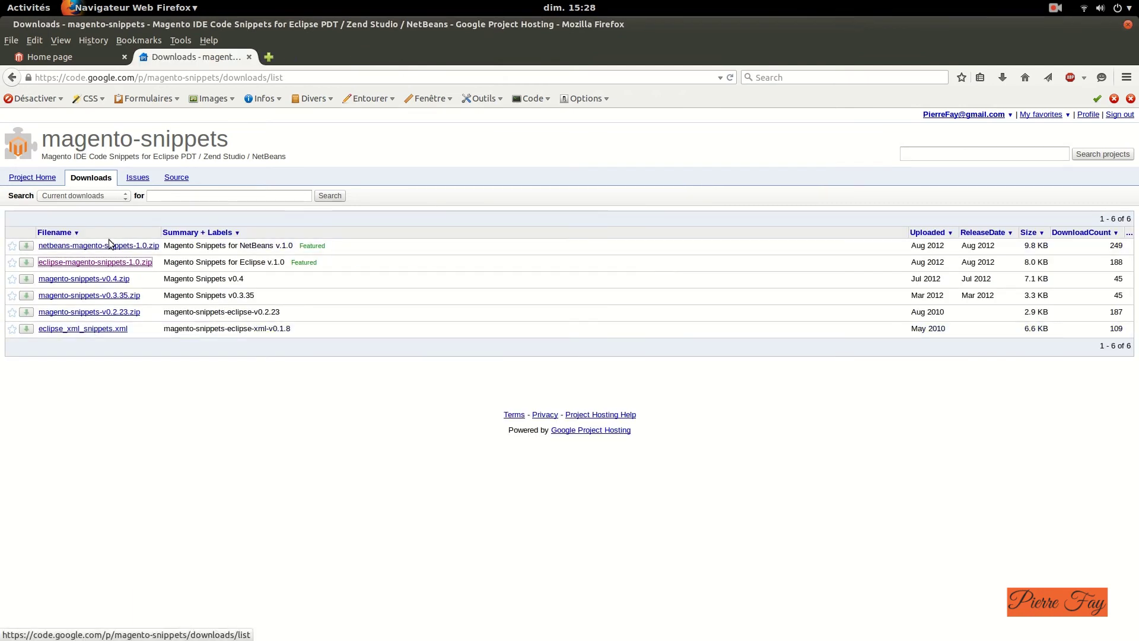
pyautogui.click(93, 60)
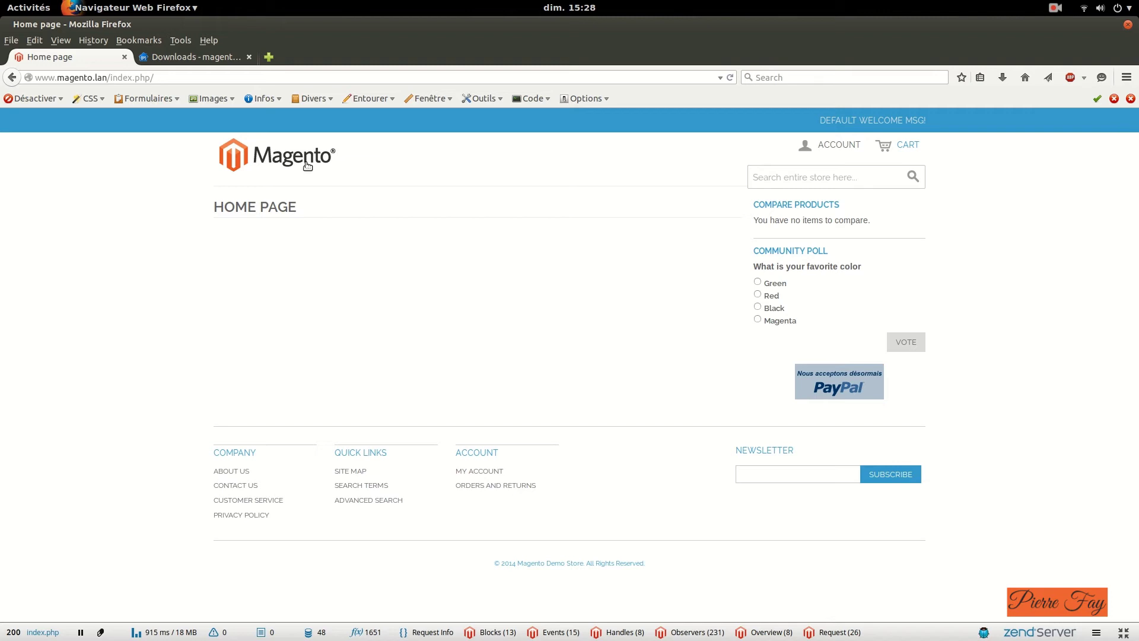
pyautogui.click(191, 57)
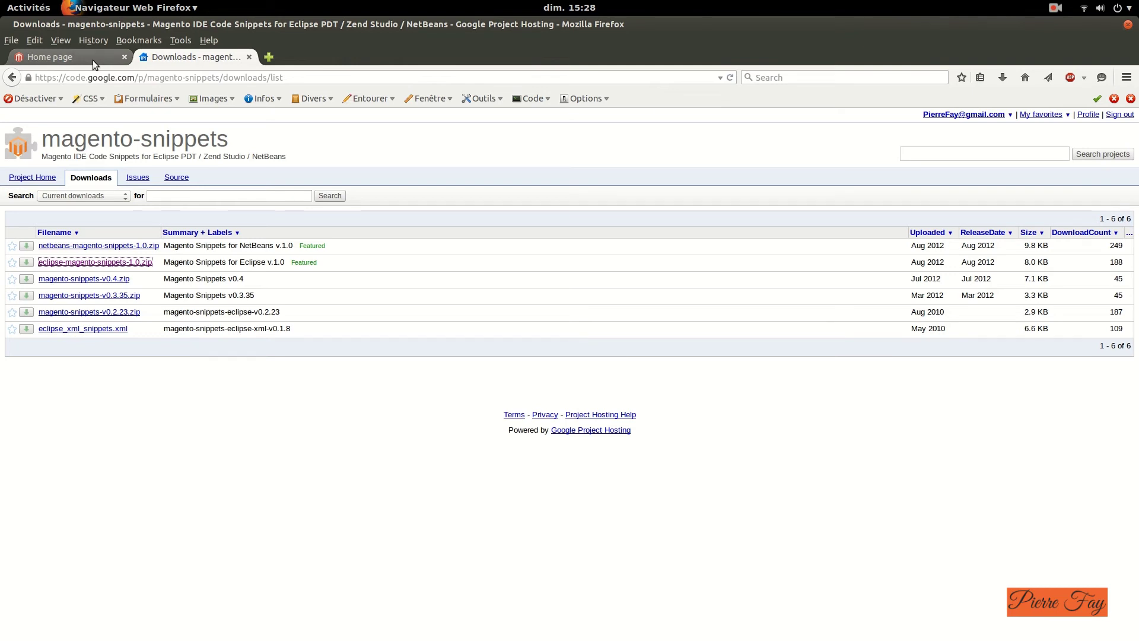
# Switch to Zend Studio and open the Templates preferences of the PHP editor.
pyautogui.hotkey('alt', 'Tab')
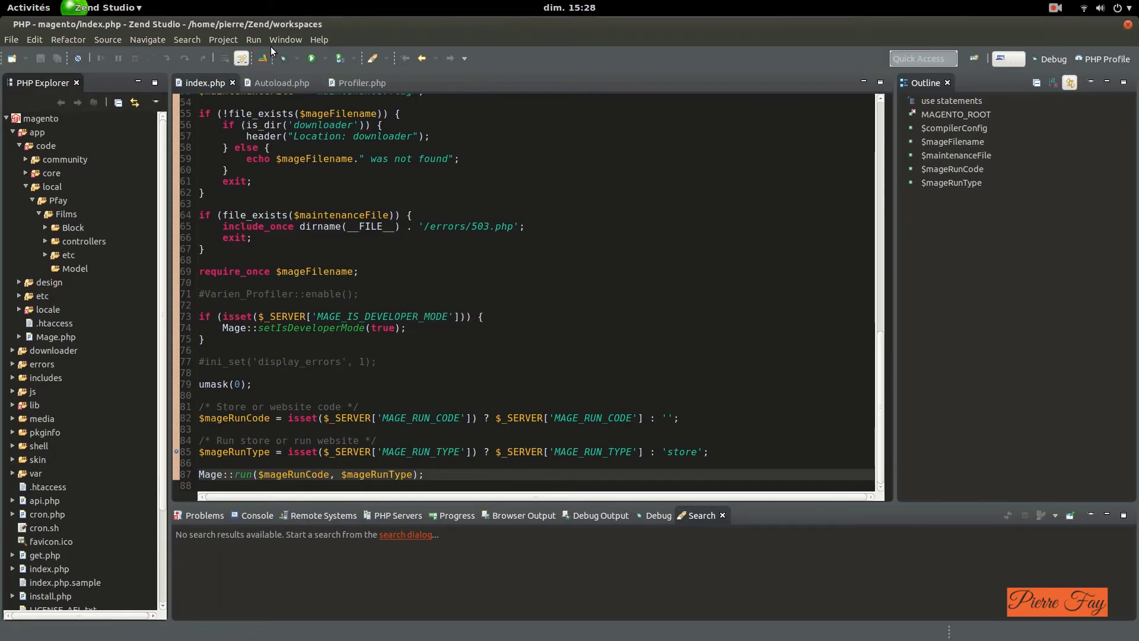
pyautogui.click(284, 40)
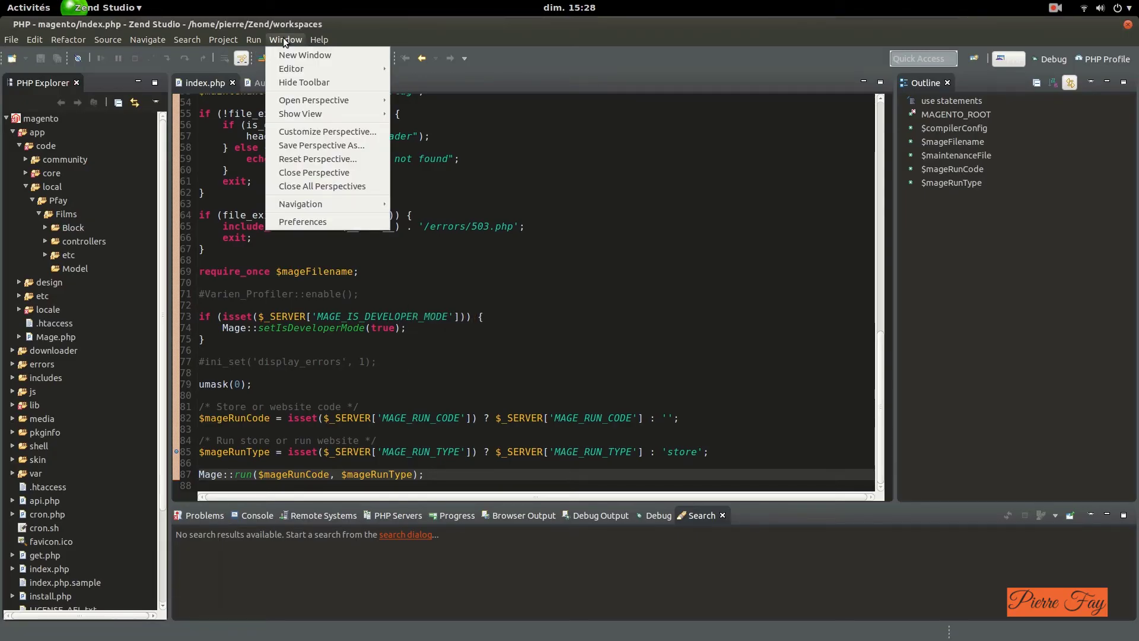
pyautogui.click(284, 40)
pyautogui.click(223, 40)
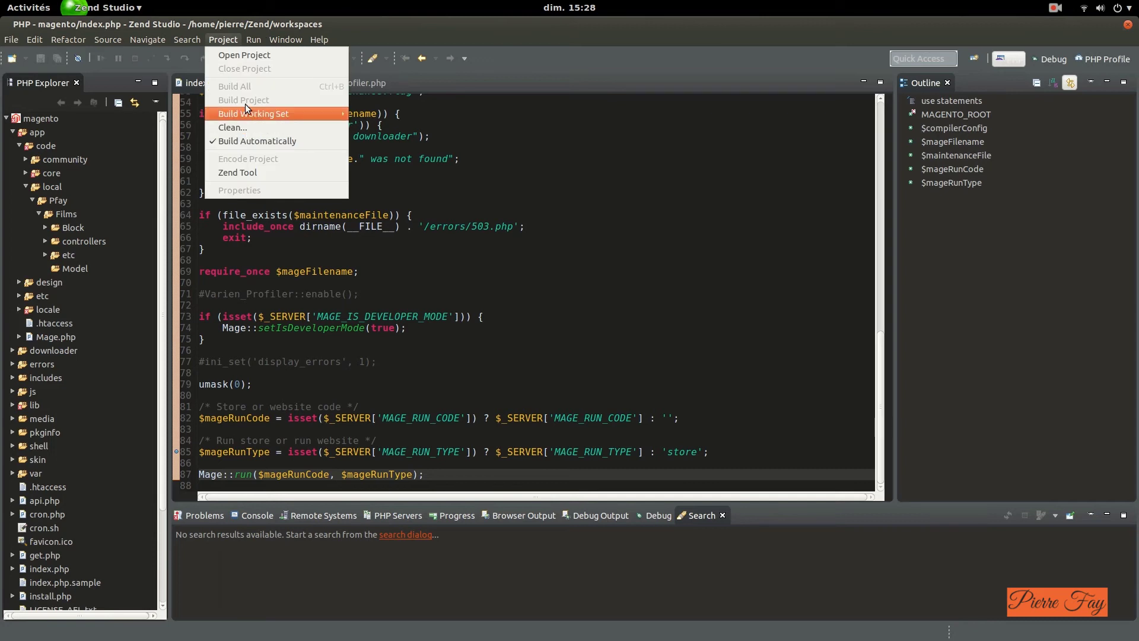
pyautogui.click(283, 40)
pyautogui.click(282, 39)
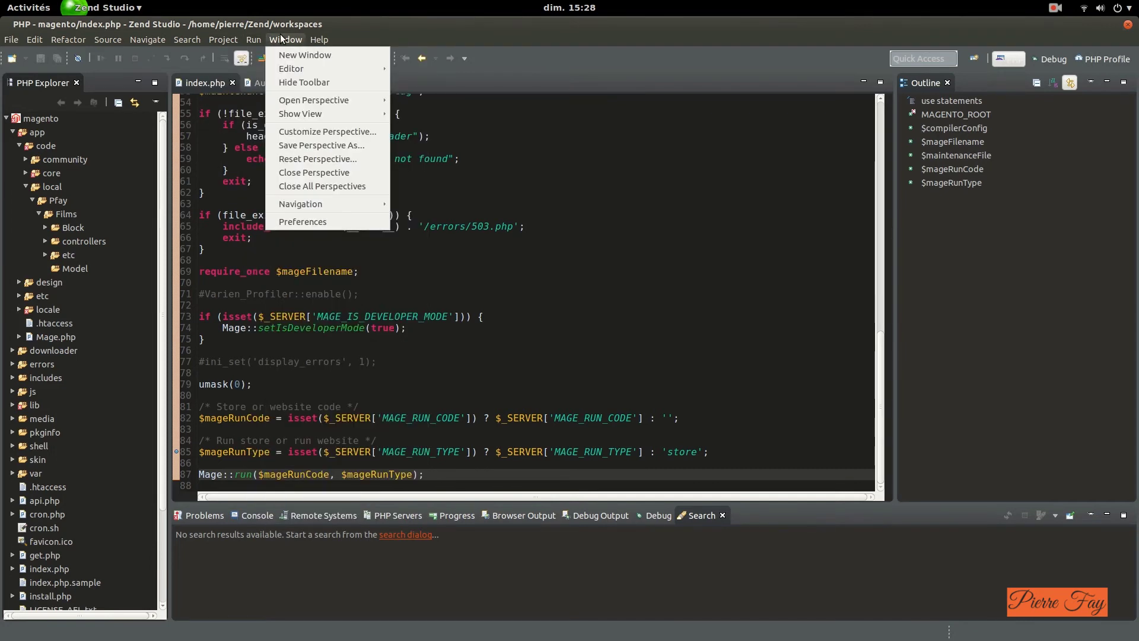
pyautogui.click(305, 219)
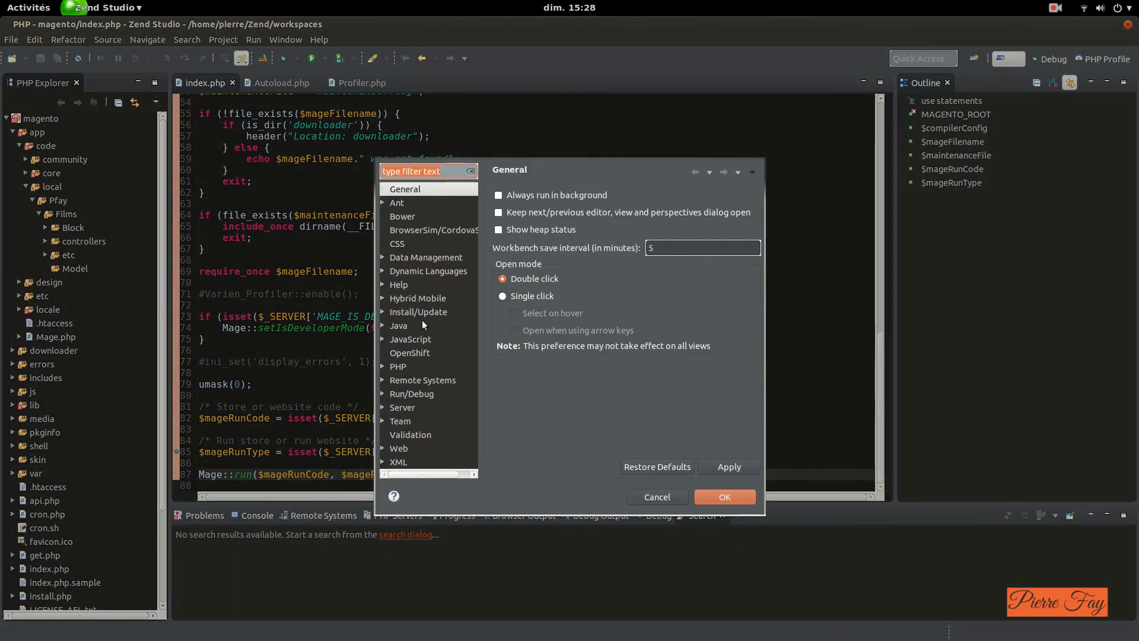
pyautogui.doubleClick(408, 365)
pyautogui.scroll(-4, 411, 365)
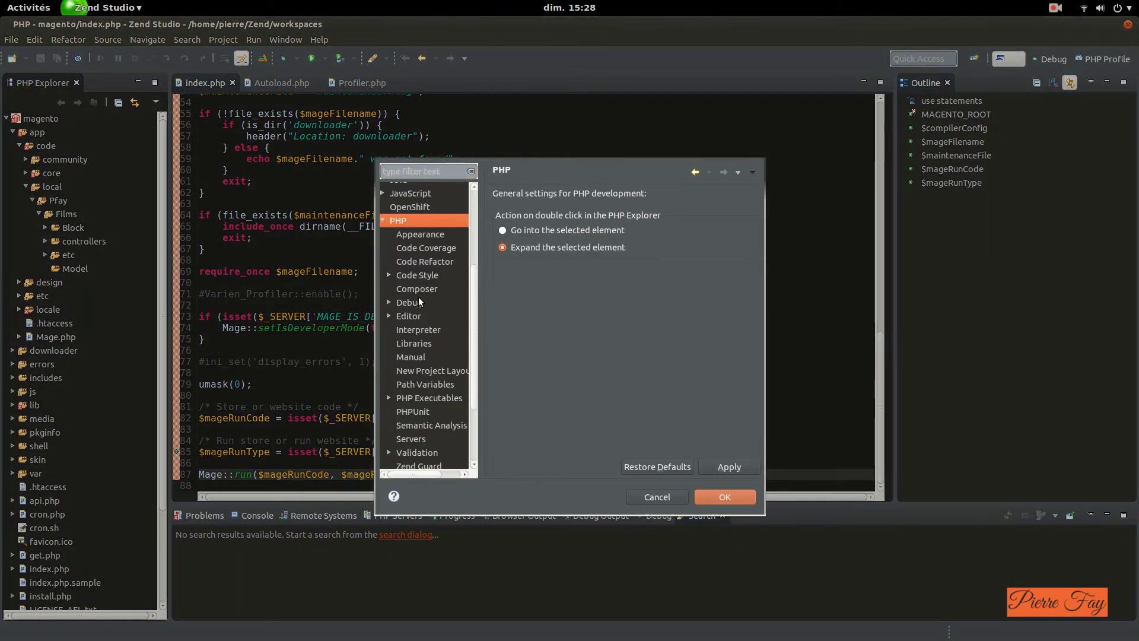
pyautogui.click(412, 319)
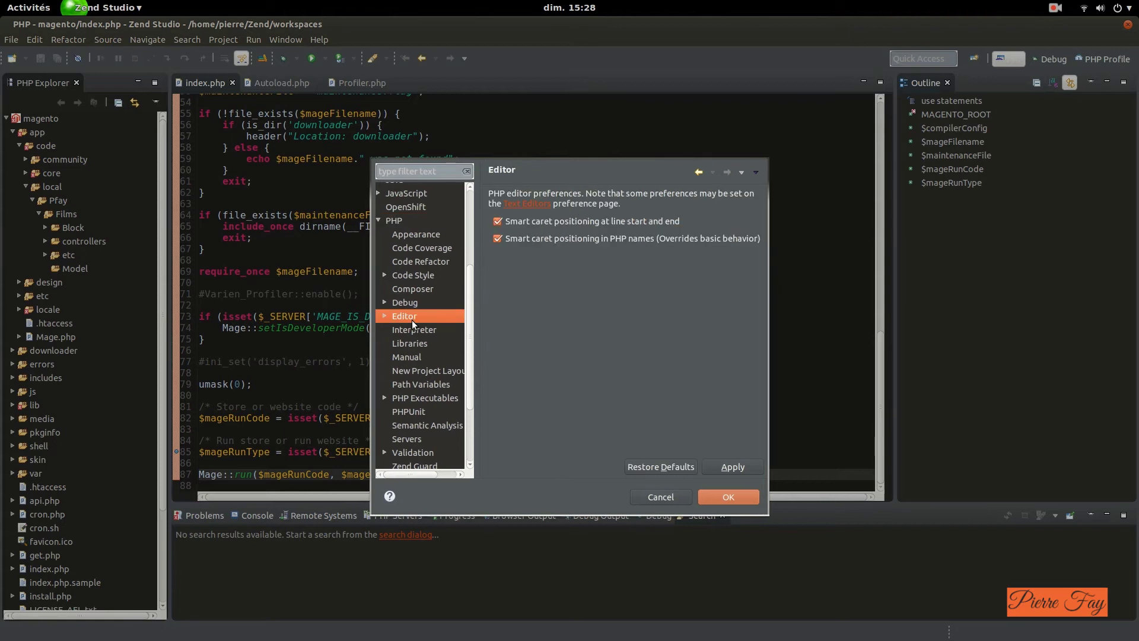
pyautogui.doubleClick(400, 320)
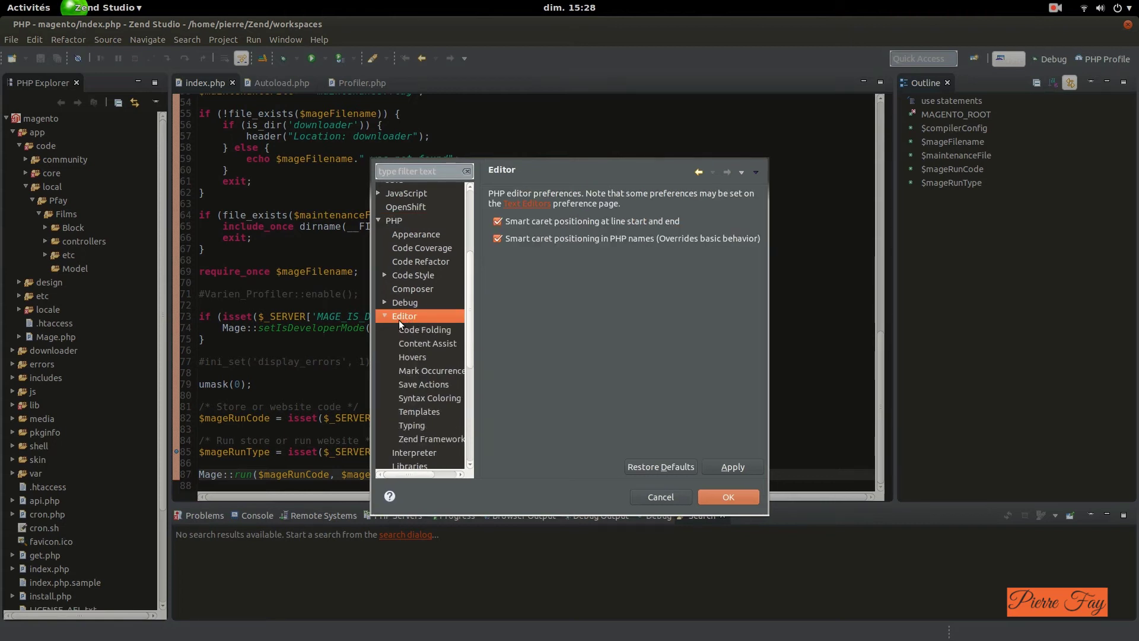
pyautogui.click(422, 410)
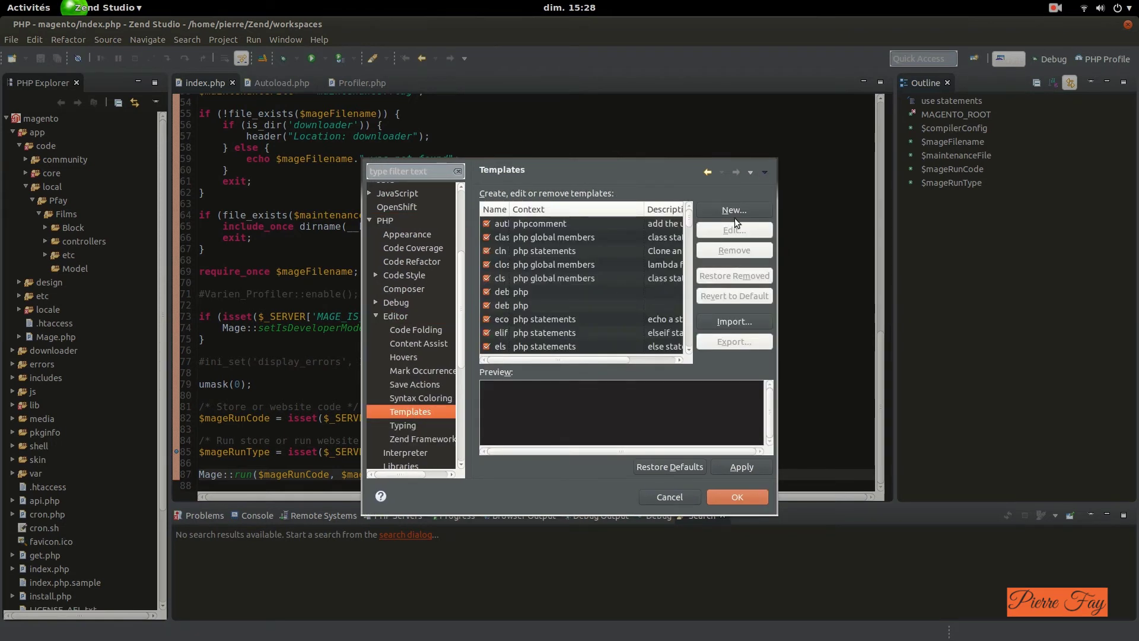
# Import eclipse_php_snippets.xml from the xml folder into the PHP editor templates and confirm the preferences.
pyautogui.click(733, 320)
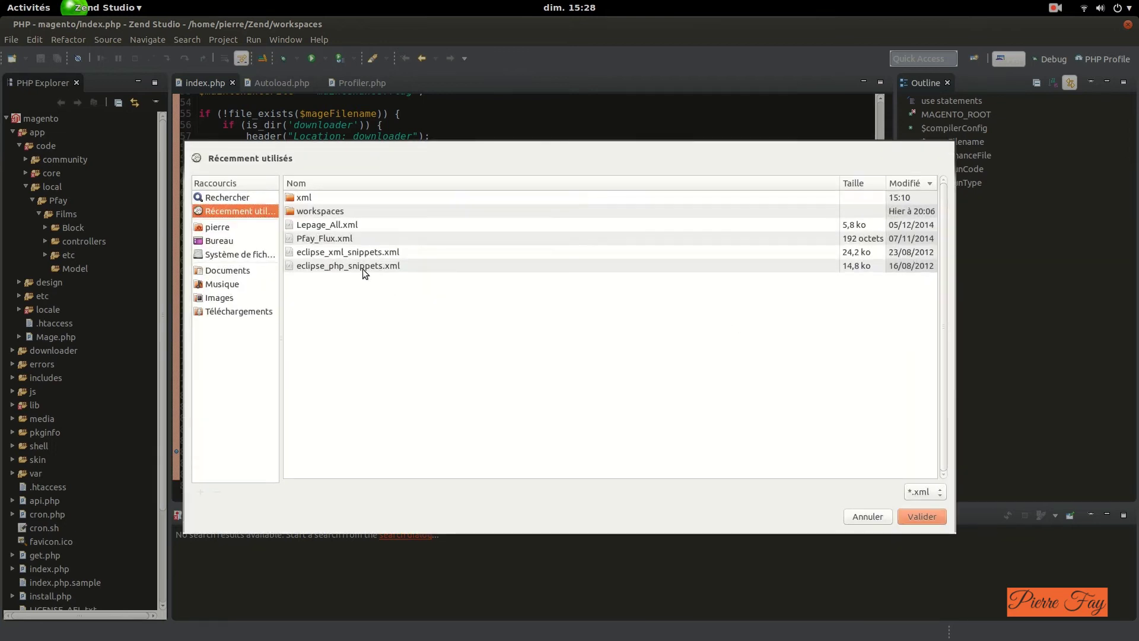
pyautogui.doubleClick(312, 198)
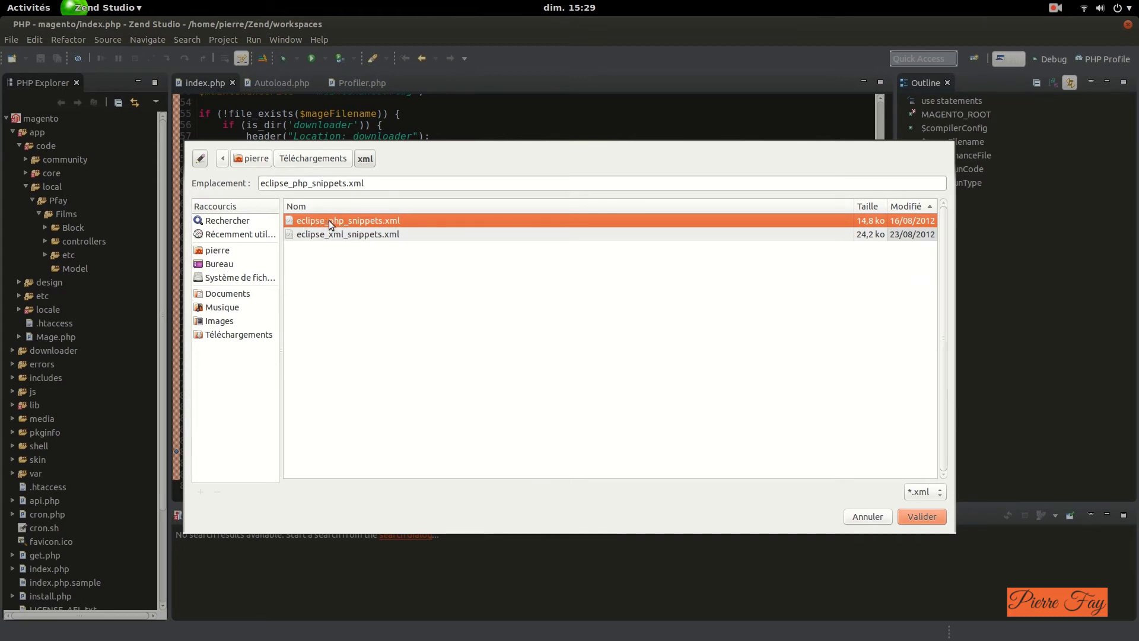
pyautogui.press('Return')
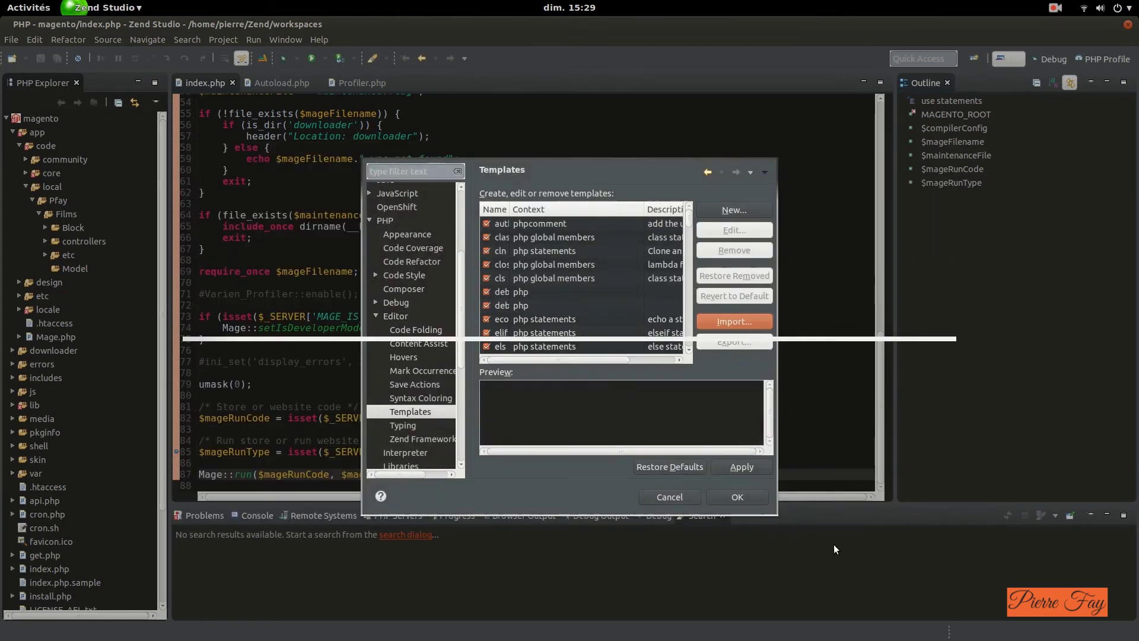
pyautogui.scroll(-4, 567, 309)
pyautogui.scroll(10, 567, 309)
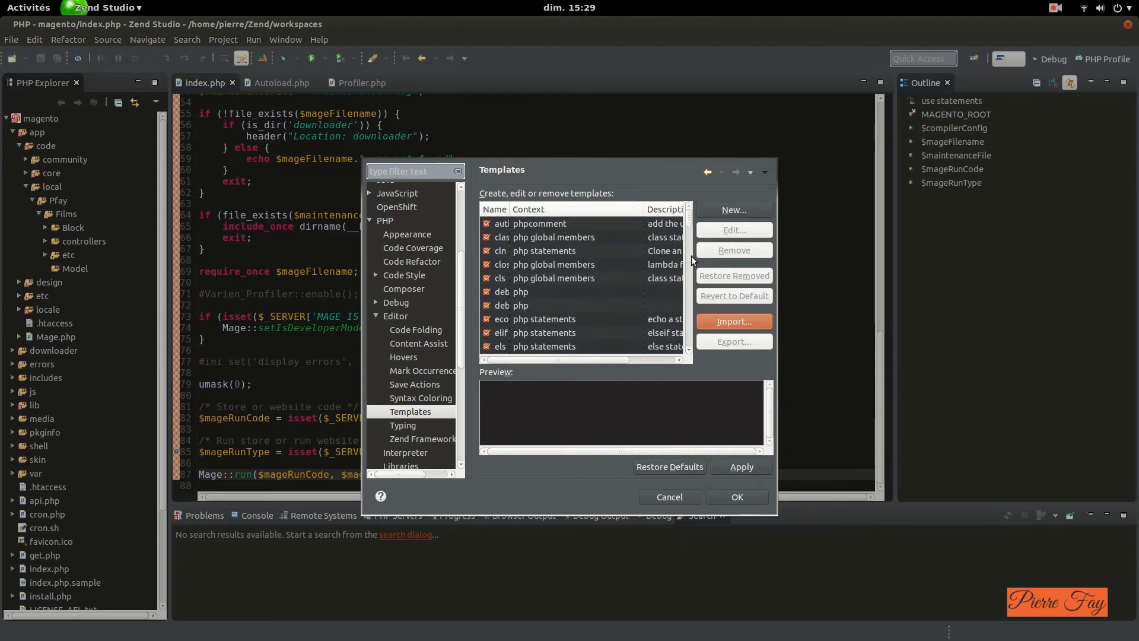
pyautogui.click(734, 500)
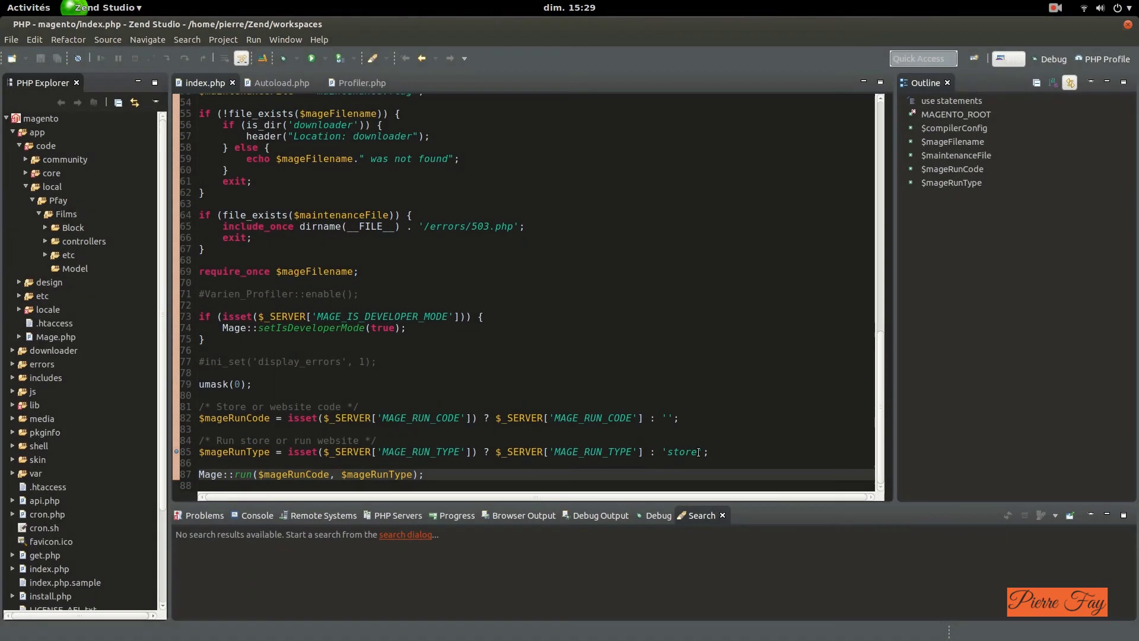
pyautogui.click(66, 268)
pyautogui.rightClick(79, 274)
pyautogui.moveTo(104, 285)
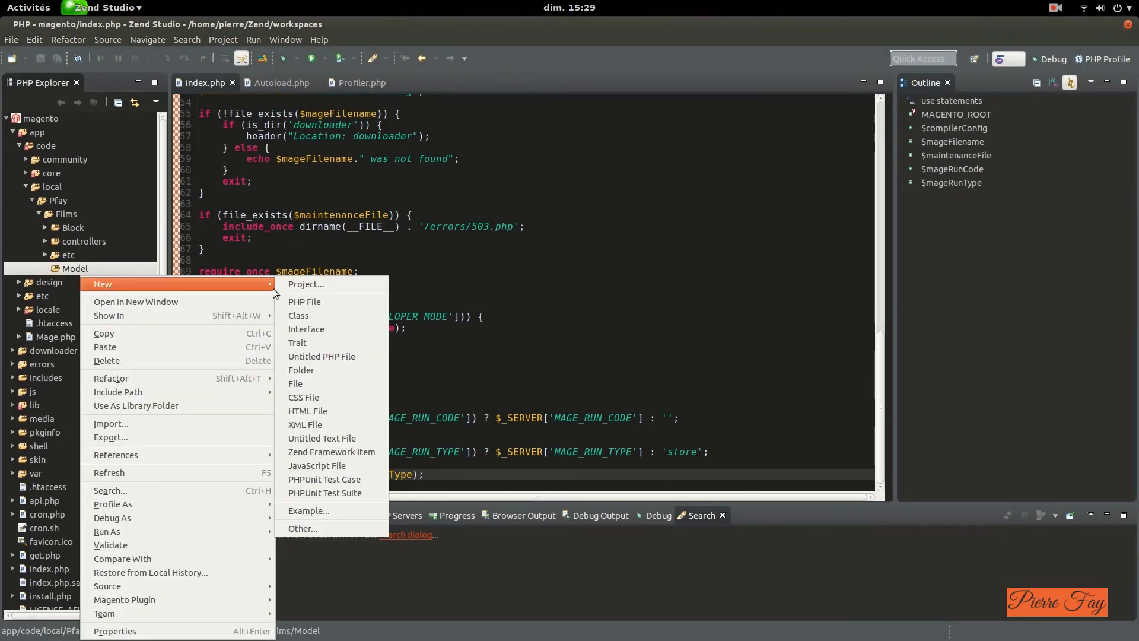
pyautogui.click(339, 312)
pyautogui.press('Escape')
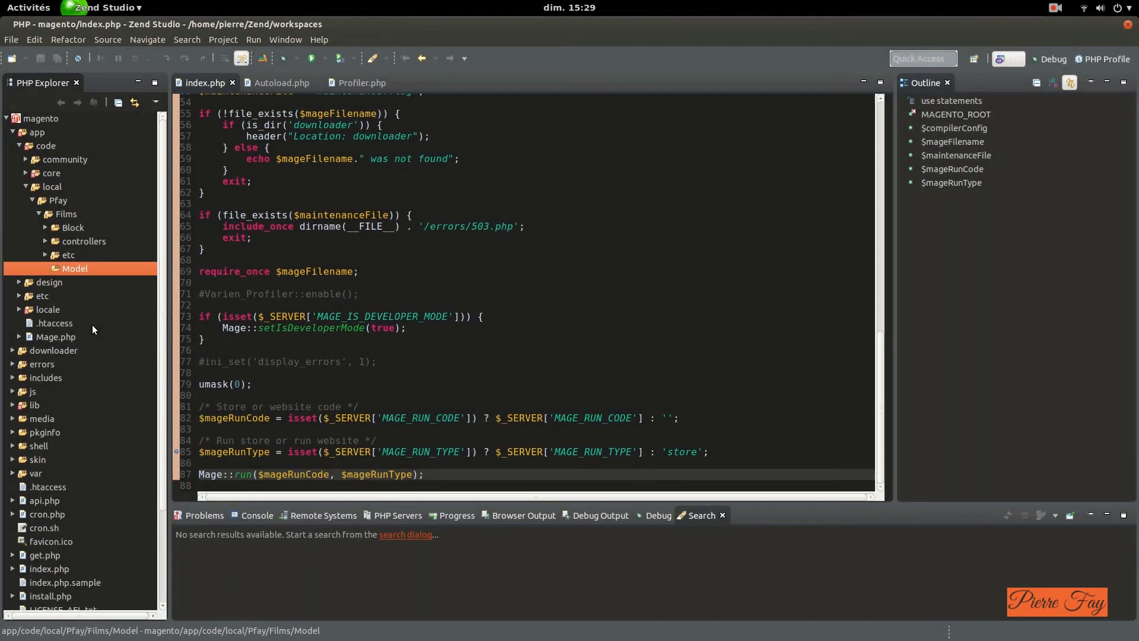
# Create the PHP file Film.php in the Model folder of the Films module and insert the mage_model template into it.
pyautogui.rightClick(89, 269)
pyautogui.moveTo(278, 287)
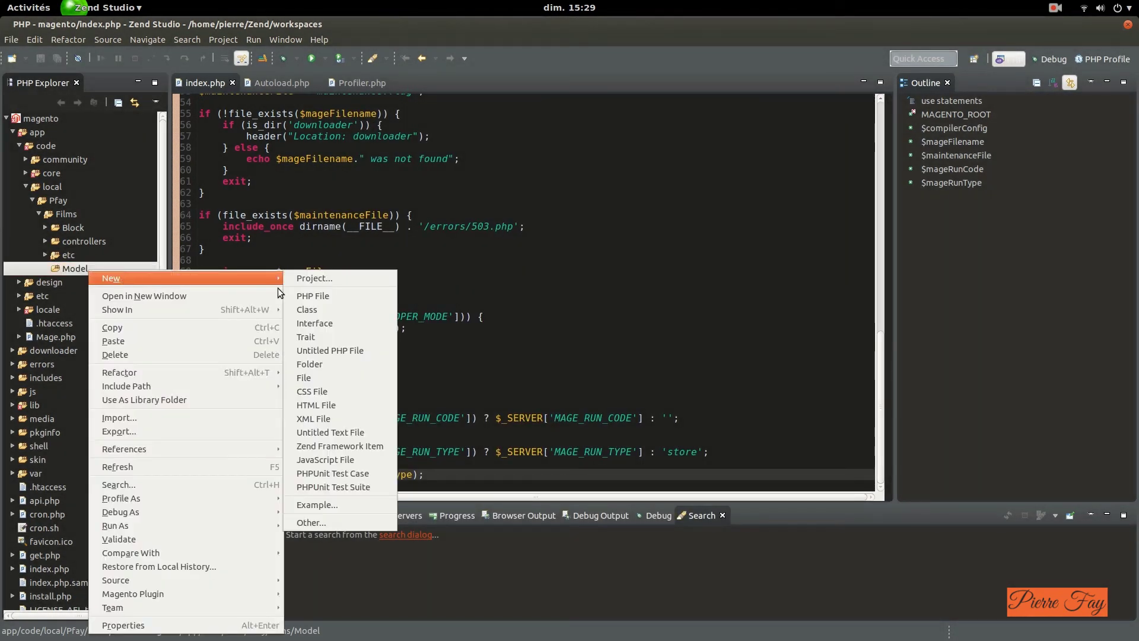
pyautogui.click(313, 295)
pyautogui.write('Film')
pyautogui.press('Return')
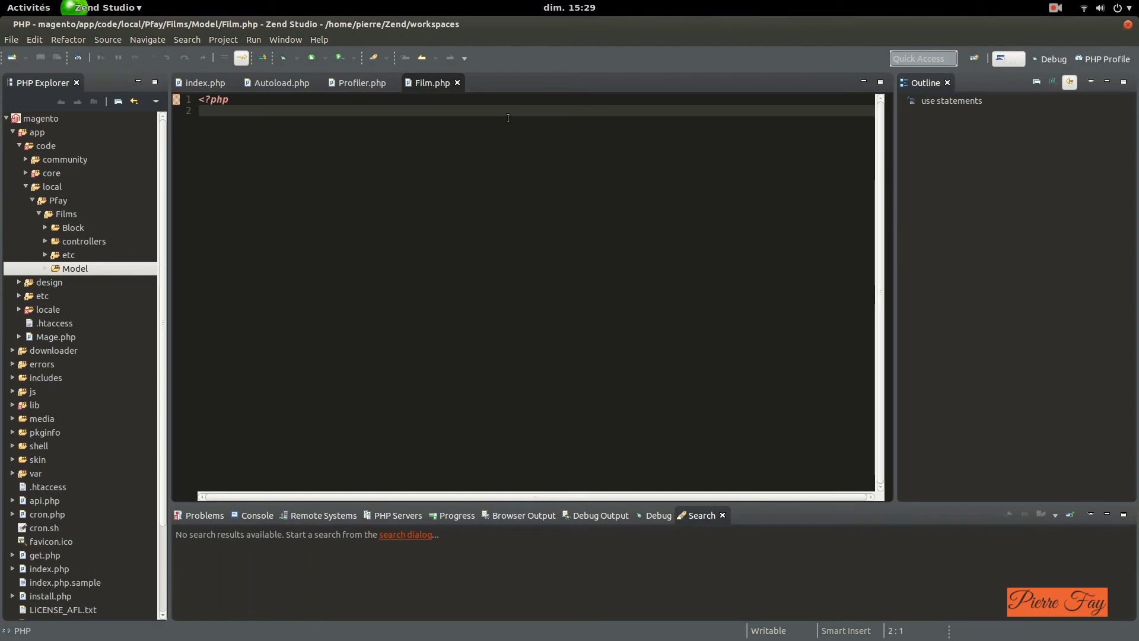
pyautogui.write('mage_model')
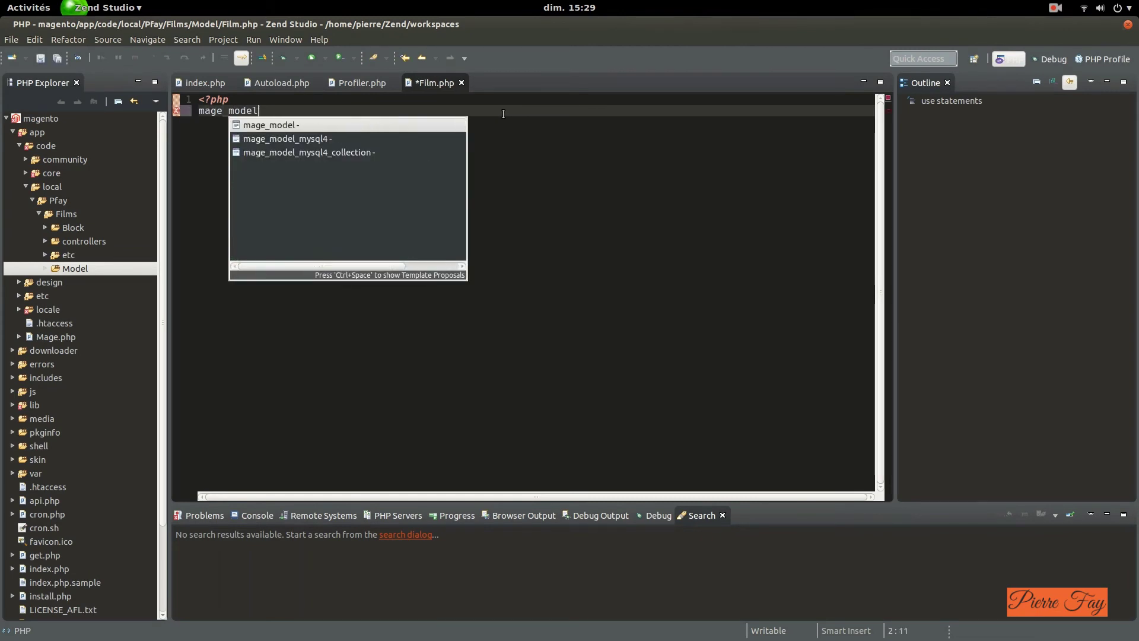
pyautogui.press('Return')
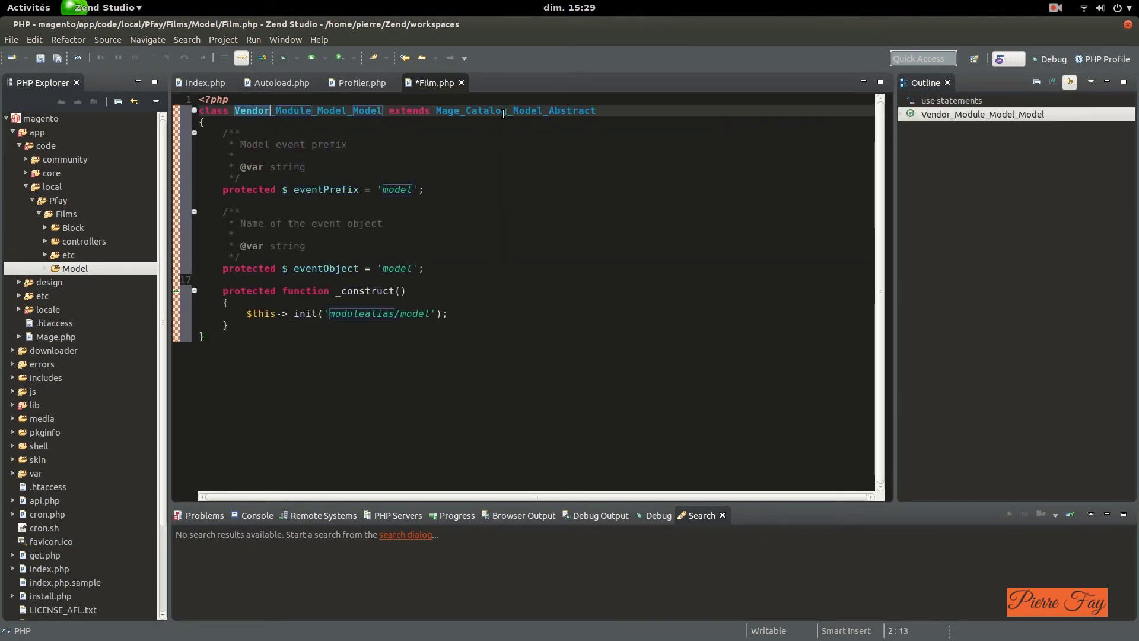
# Replace the vendor and module placeholders in the class name with Pfay and Fims.
pyautogui.write('Pfay')
pyautogui.press('Tab')
pyautogui.press('BackSpace')
pyautogui.write('Fims')
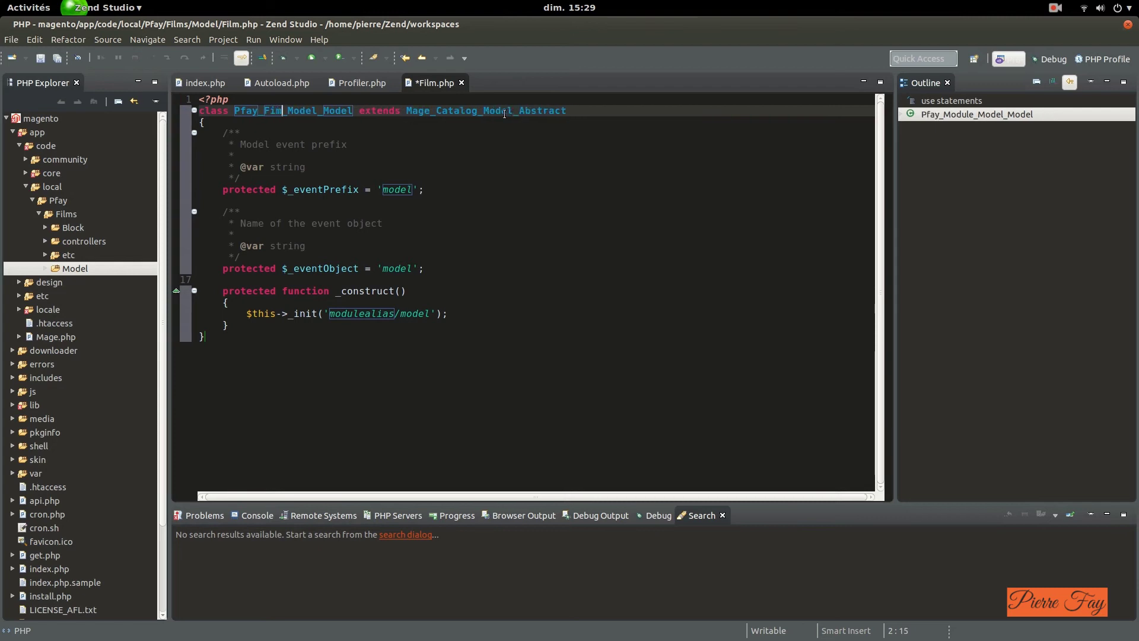
# Replace the last Model part of the class name with Film.
pyautogui.press('Right')
pyautogui.press('Right')
pyautogui.press('Right')
pyautogui.press('Right')
pyautogui.press('Right')
pyautogui.press('Right')
pyautogui.press('Right')
pyautogui.press('Right')
pyautogui.press('Right')
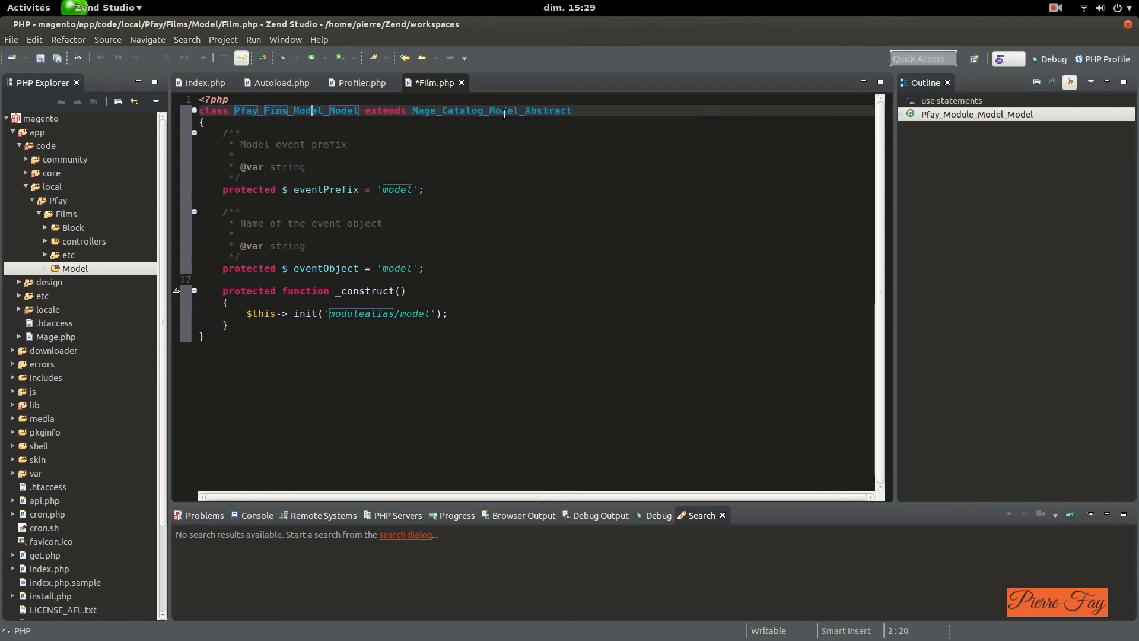
pyautogui.press('BackSpace')
pyautogui.press('BackSpace')
pyautogui.press('BackSpace')
pyautogui.press('BackSpace')
pyautogui.press('BackSpace')
pyautogui.write('Film')
# Set the template's linked model placeholder to film, starting from the $_eventPrefix value.
pyautogui.press('Down')
pyautogui.press('Down')
pyautogui.press('Down')
pyautogui.press('Down')
pyautogui.press('Down')
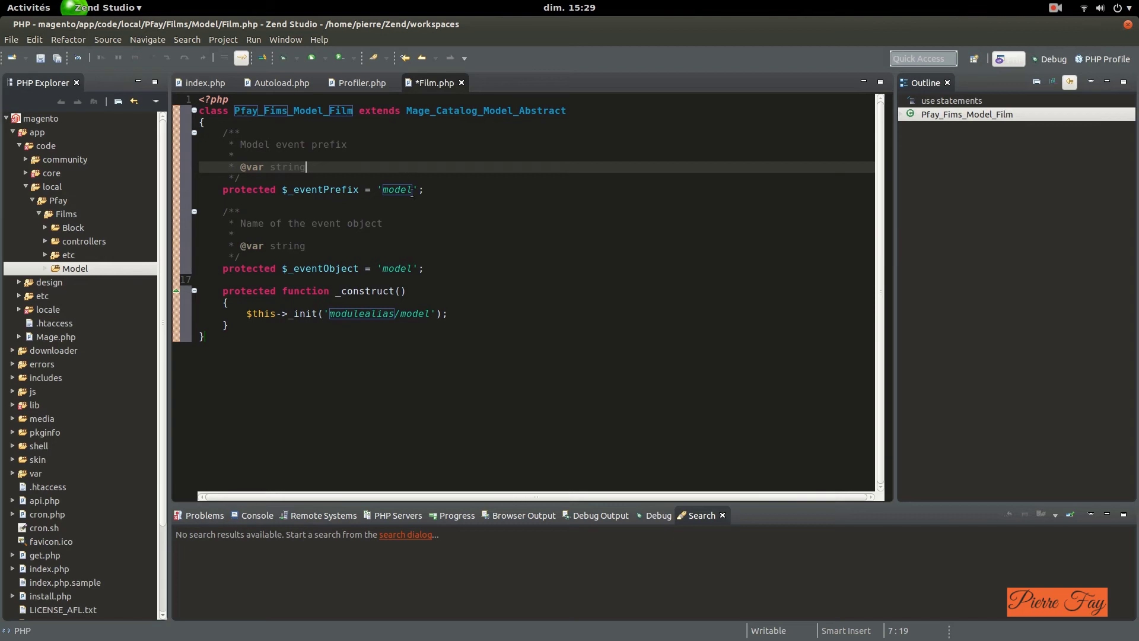
pyautogui.press('Down')
pyautogui.press('Down')
pyautogui.press('End')
pyautogui.press('Left')
pyautogui.press('Left')
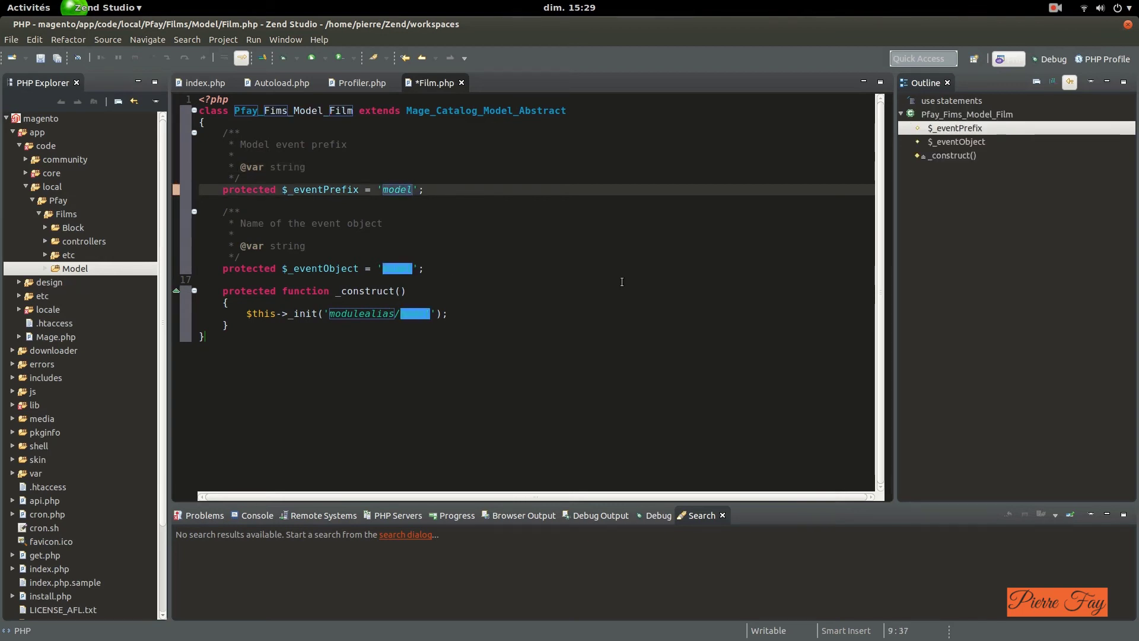
pyautogui.press('BackSpace')
pyautogui.press('BackSpace')
pyautogui.press('BackSpace')
pyautogui.press('BackSpace')
pyautogui.press('BackSpace')
pyautogui.write('films')
pyautogui.press('BackSpace')
pyautogui.press('Tab')
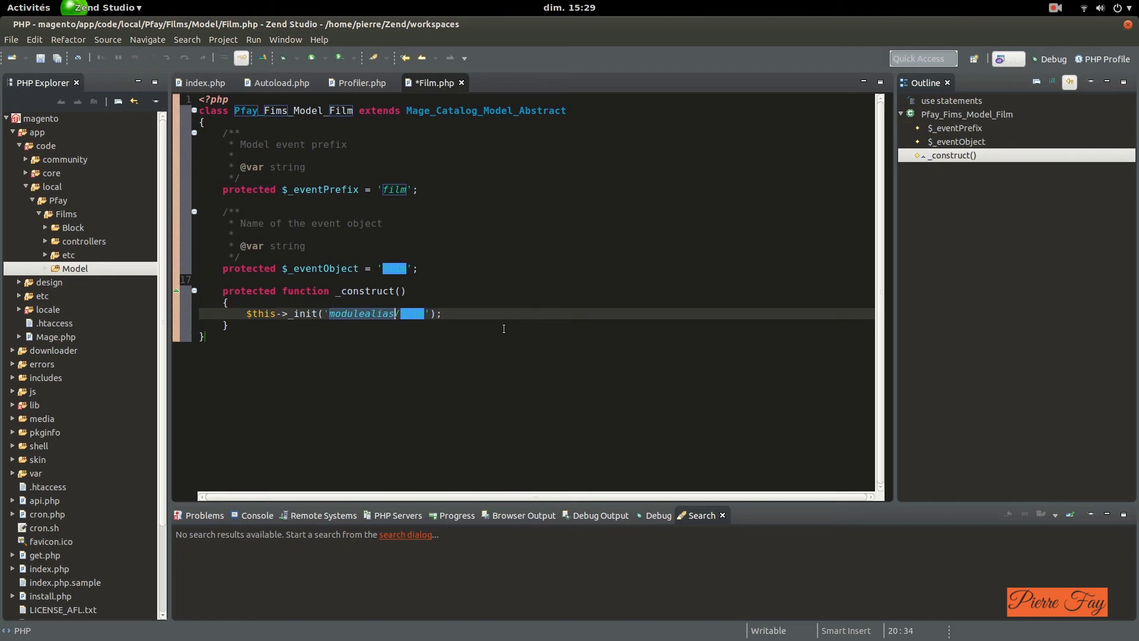
# Set the module alias in the _init call to pfay_films and save the file.
pyautogui.write('Fi')
pyautogui.press('BackSpace')
pyautogui.press('BackSpace')
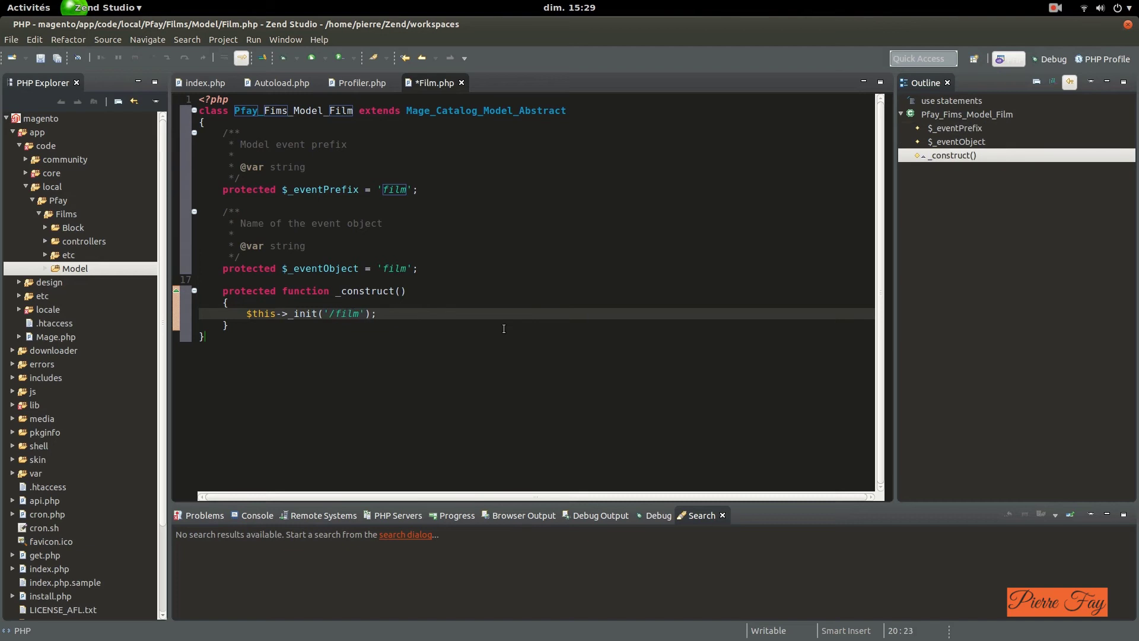
pyautogui.write('pfay_films')
pyautogui.press('Tab')
pyautogui.click(596, 329)
pyautogui.hotkey('ctrl', 's')
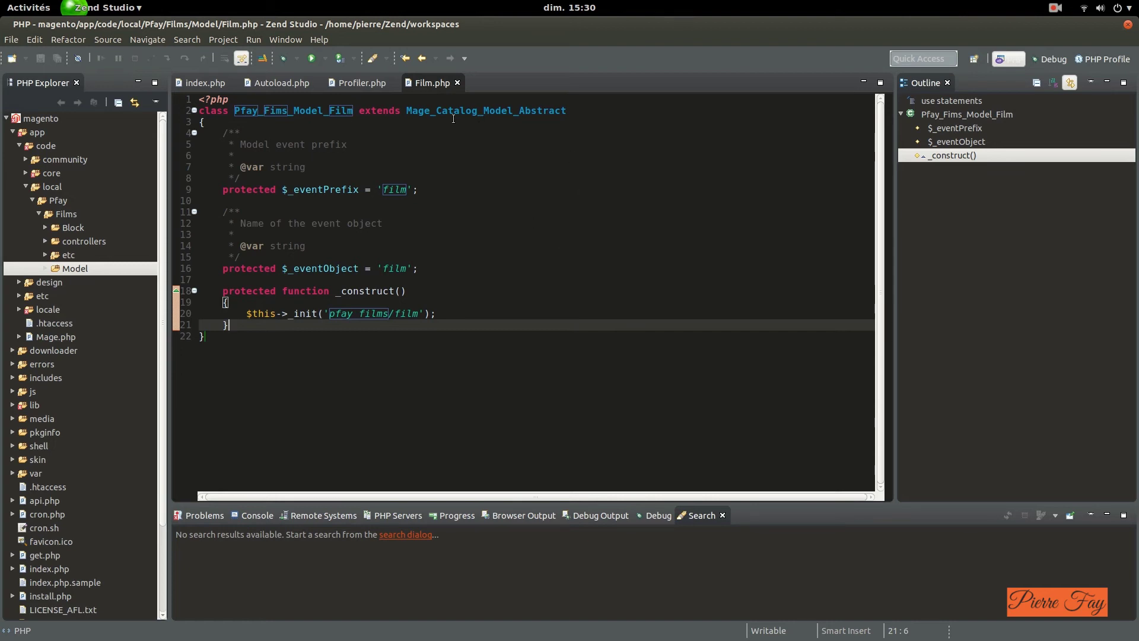
pyautogui.click(706, 111)
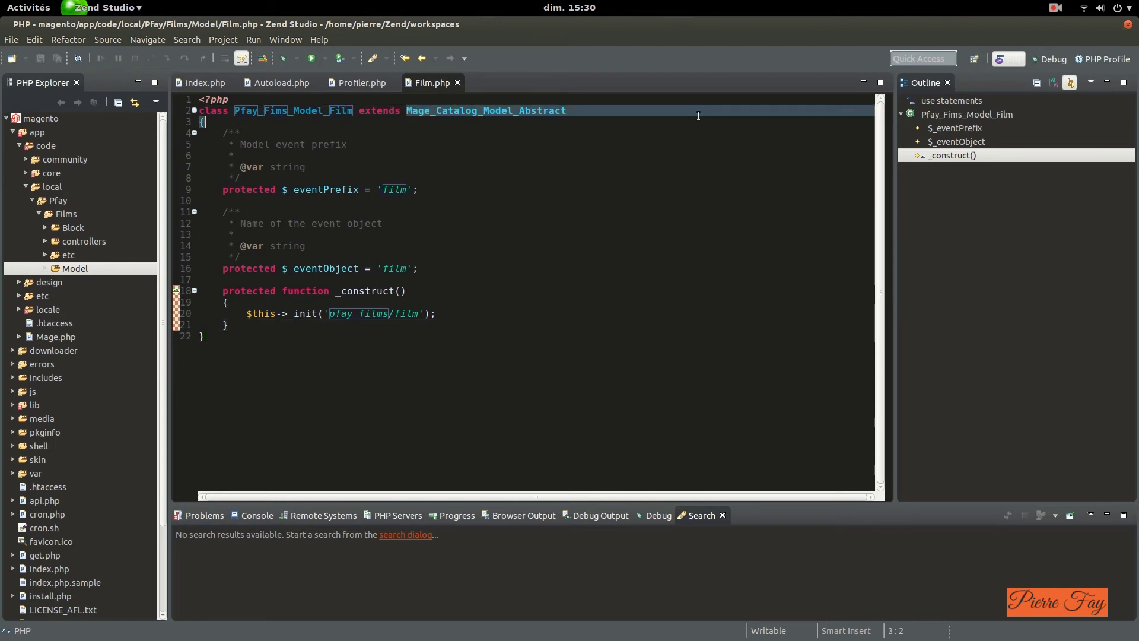
pyautogui.click(526, 257)
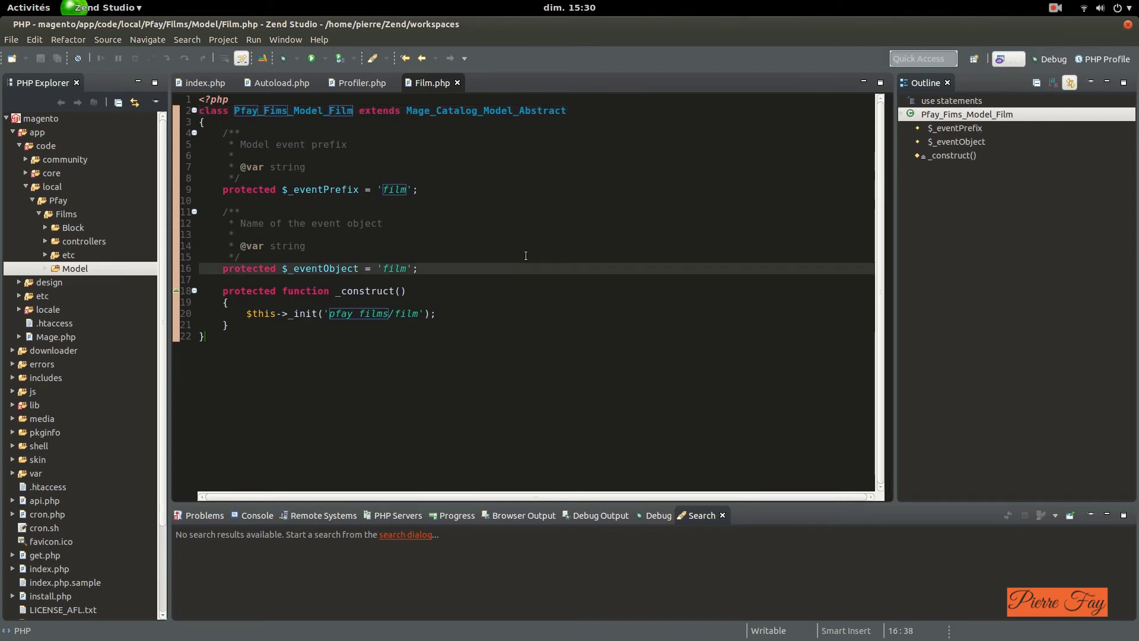
# Switch to Firefox and examine the XML and PHP snippets listed in the Developer Reference of the magento-snippets page.
pyautogui.hotkey('alt', 'Tab')
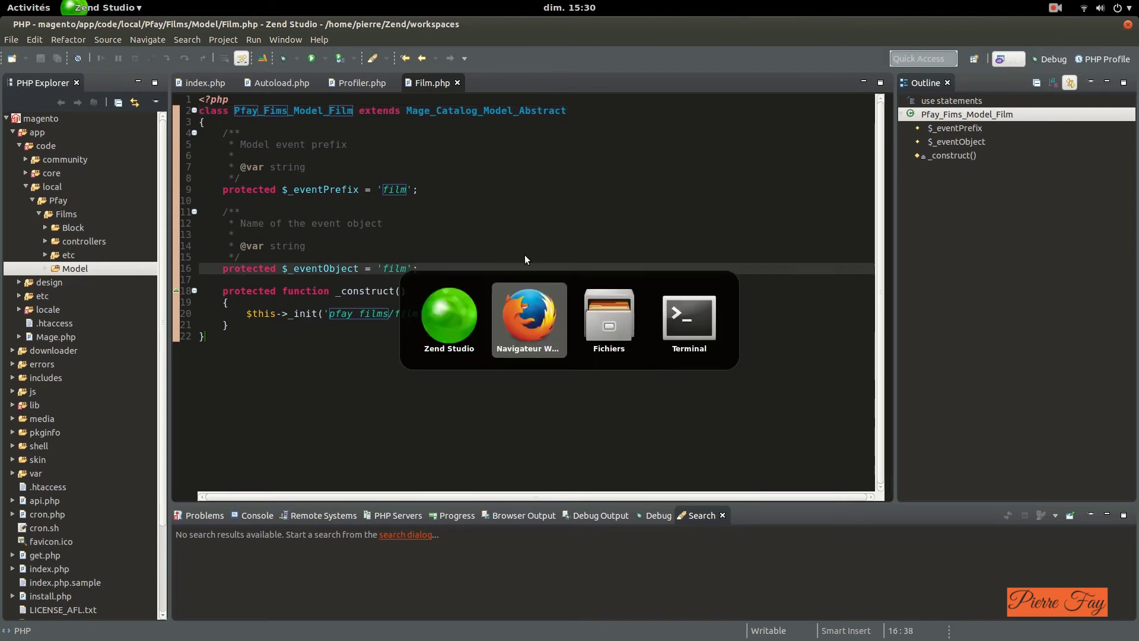
pyautogui.click(183, 141)
pyautogui.scroll(-10, 495, 317)
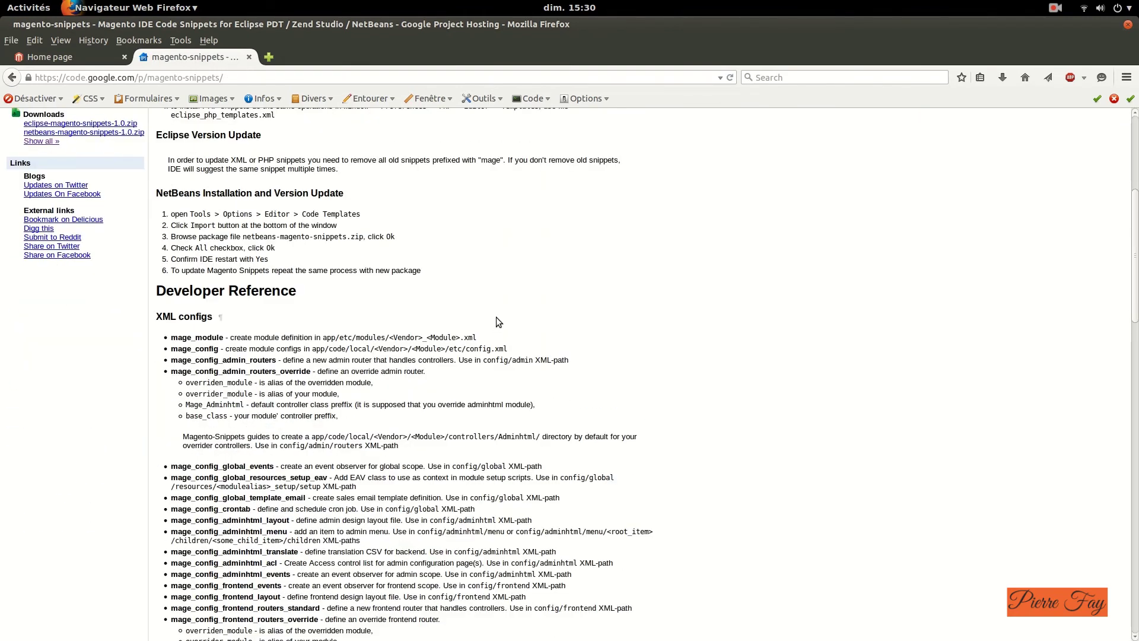
pyautogui.scroll(5, 225, 342)
pyautogui.moveTo(171, 336); pyautogui.dragTo(443, 404)
pyautogui.click(460, 409)
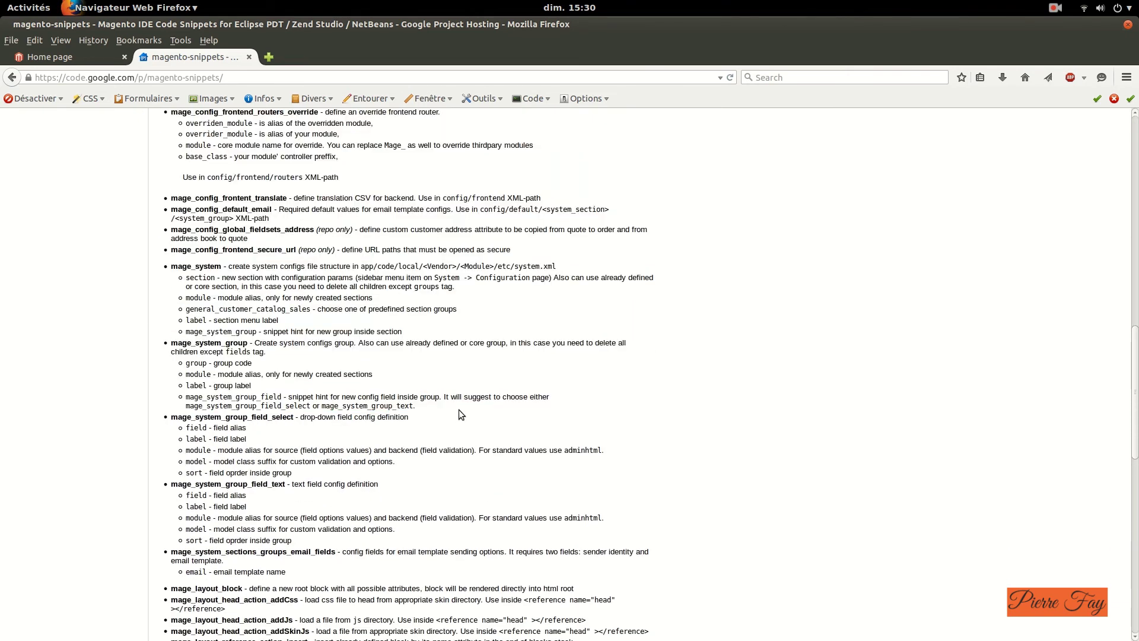
pyautogui.scroll(-6, 458, 409)
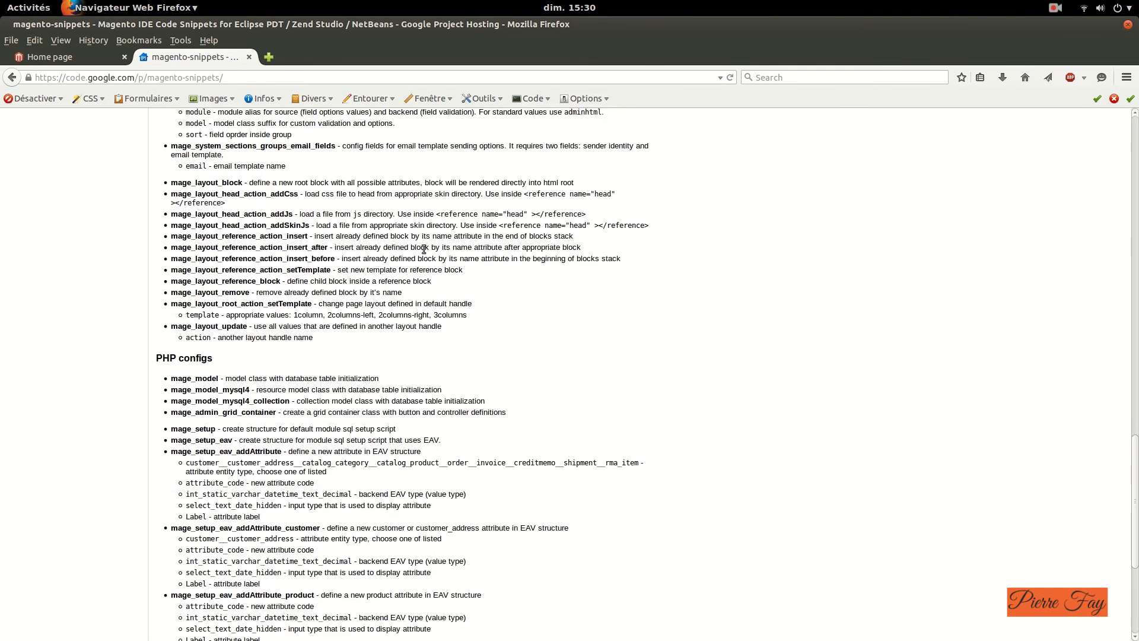
pyautogui.moveTo(443, 326); pyautogui.dragTo(215, 166)
pyautogui.scroll(2, 444, 276)
pyautogui.scroll(15, 441, 275)
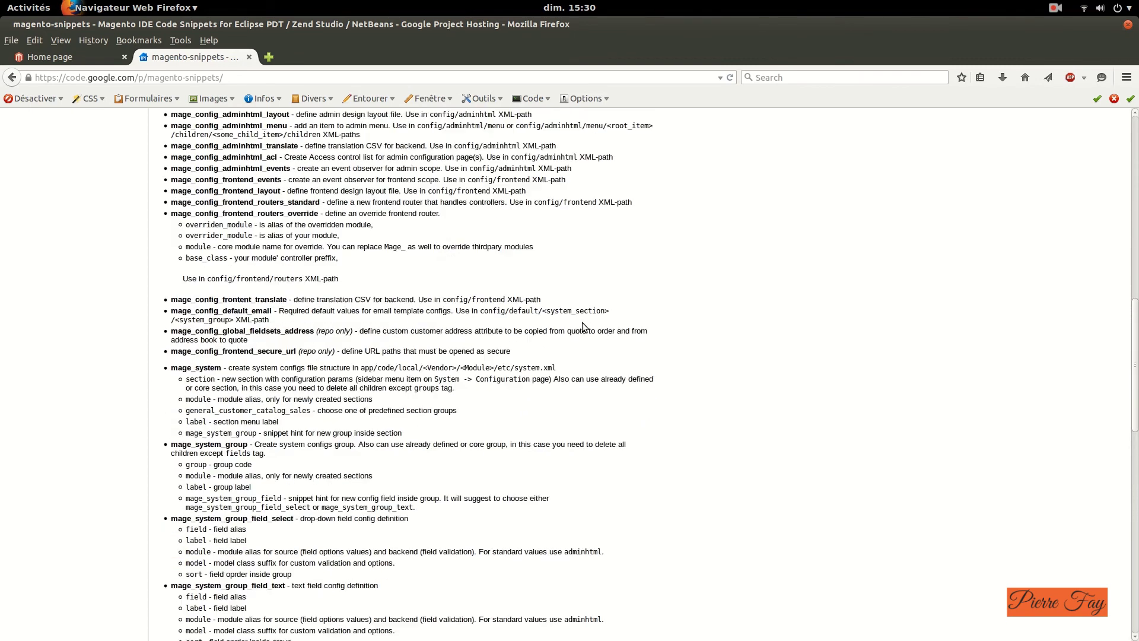
pyautogui.scroll(-18, 570, 225)
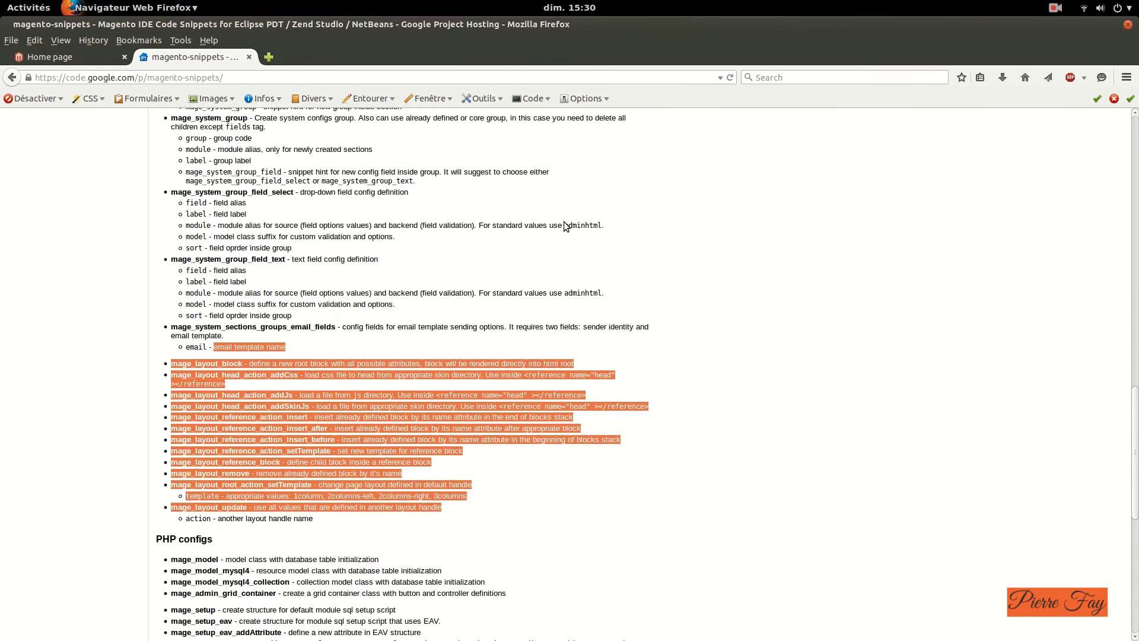
pyautogui.moveTo(587, 521); pyautogui.dragTo(332, 177)
pyautogui.click(334, 234)
pyautogui.scroll(15, 368, 178)
pyautogui.scroll(6, 487, 207)
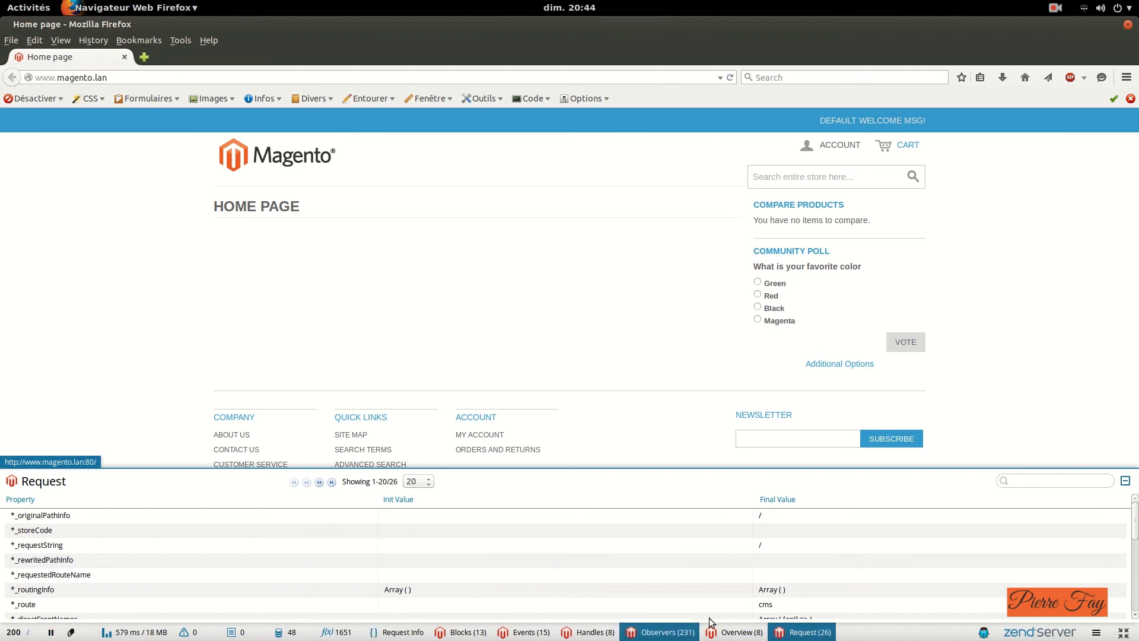
# Start debugging the current store page from the Zend Server toolbar, and lower the console's height in Zend Studio.
pyautogui.click(985, 633)
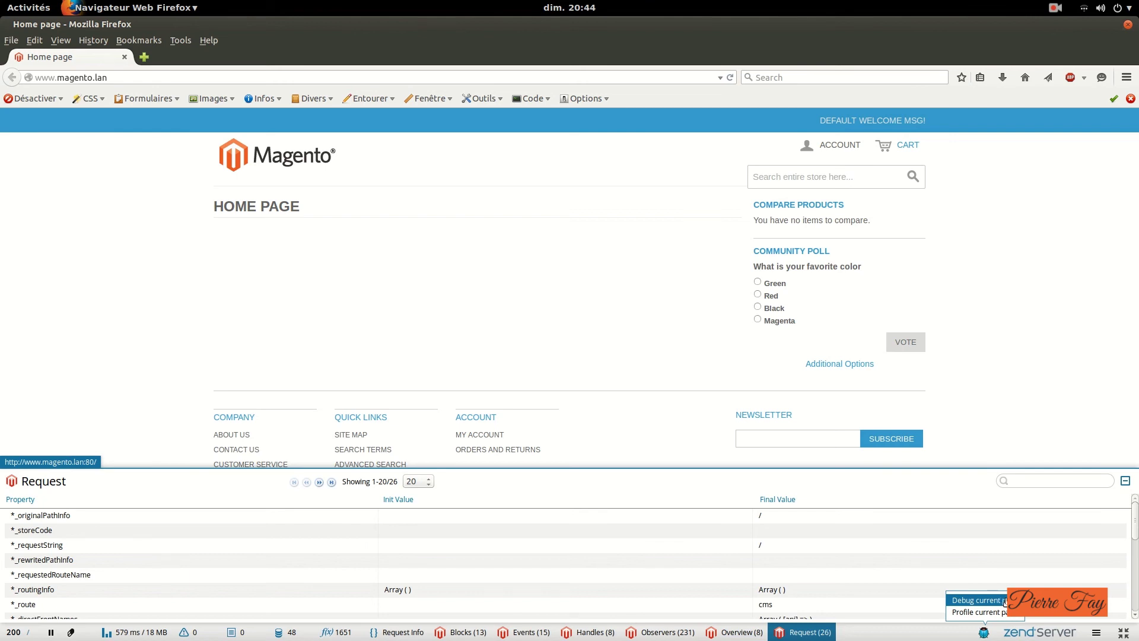
pyautogui.click(1003, 600)
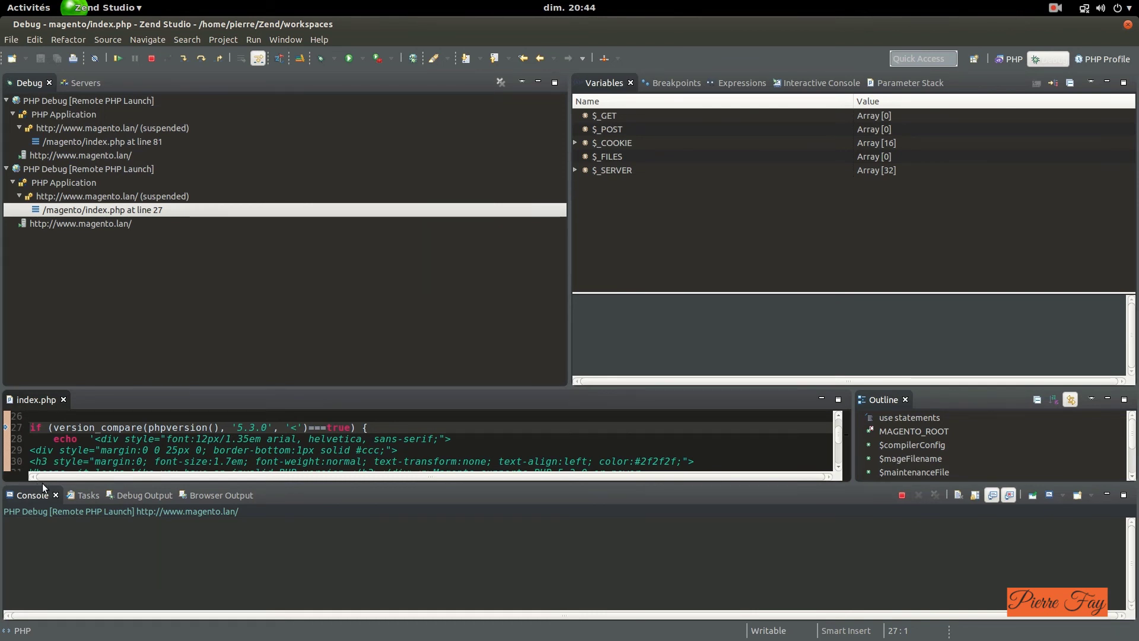
pyautogui.moveTo(47, 485); pyautogui.dragTo(84, 538)
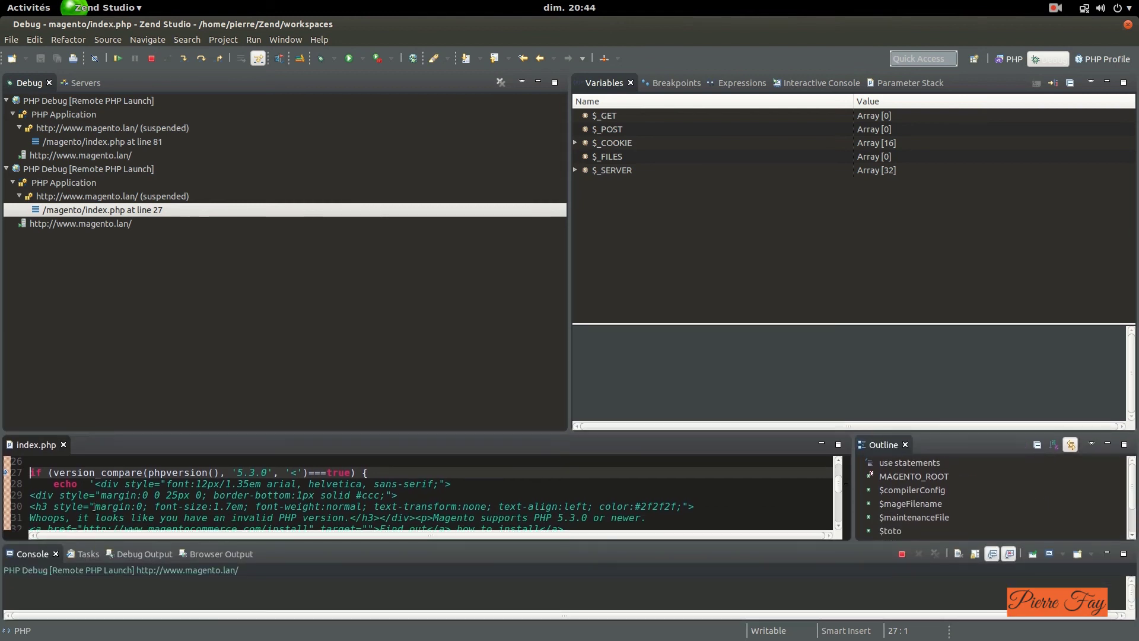
# Step into the code repeatedly, from index.php through Mage.php and functions.php, until execution reaches Autoload.php.
pyautogui.click(185, 59)
pyautogui.click(184, 58)
pyautogui.click(184, 58)
pyautogui.click(185, 58)
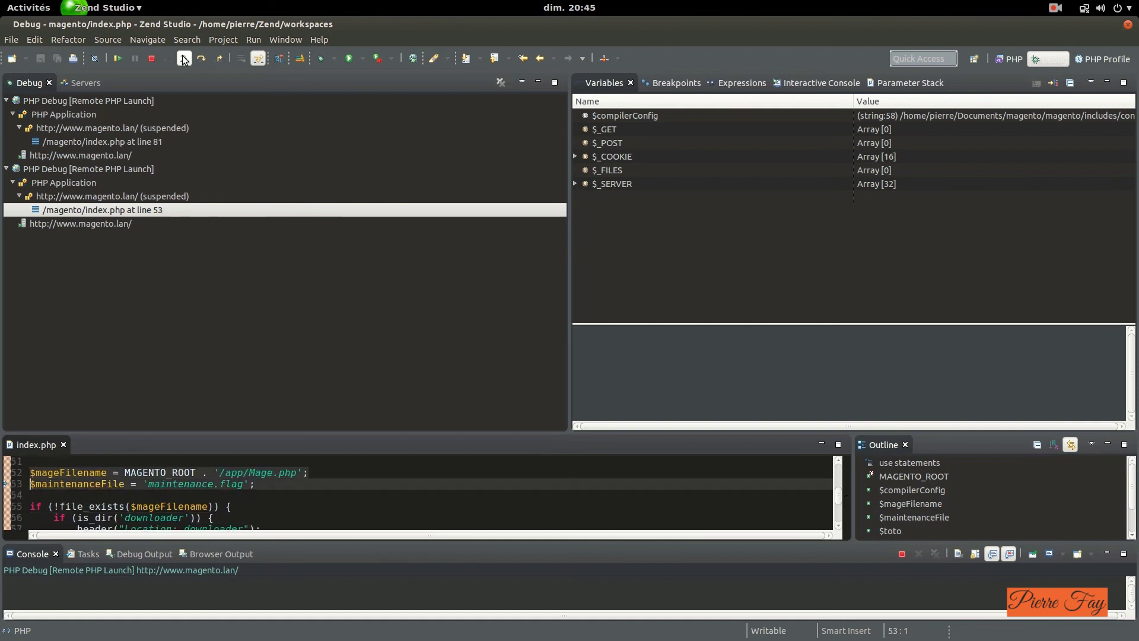
pyautogui.click(185, 58)
pyautogui.click(185, 59)
pyautogui.click(185, 58)
pyautogui.click(185, 58)
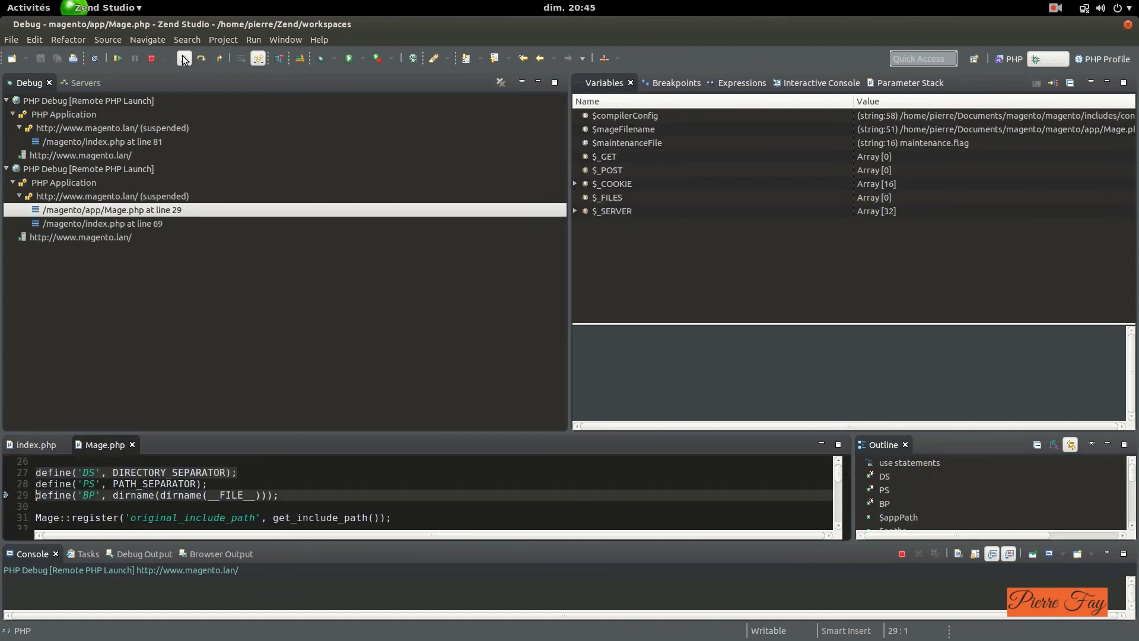
pyautogui.click(184, 58)
pyautogui.click(184, 58)
pyautogui.click(185, 58)
pyautogui.click(184, 58)
pyautogui.click(185, 58)
pyautogui.click(185, 58)
pyautogui.click(184, 58)
pyautogui.click(185, 58)
pyautogui.click(184, 58)
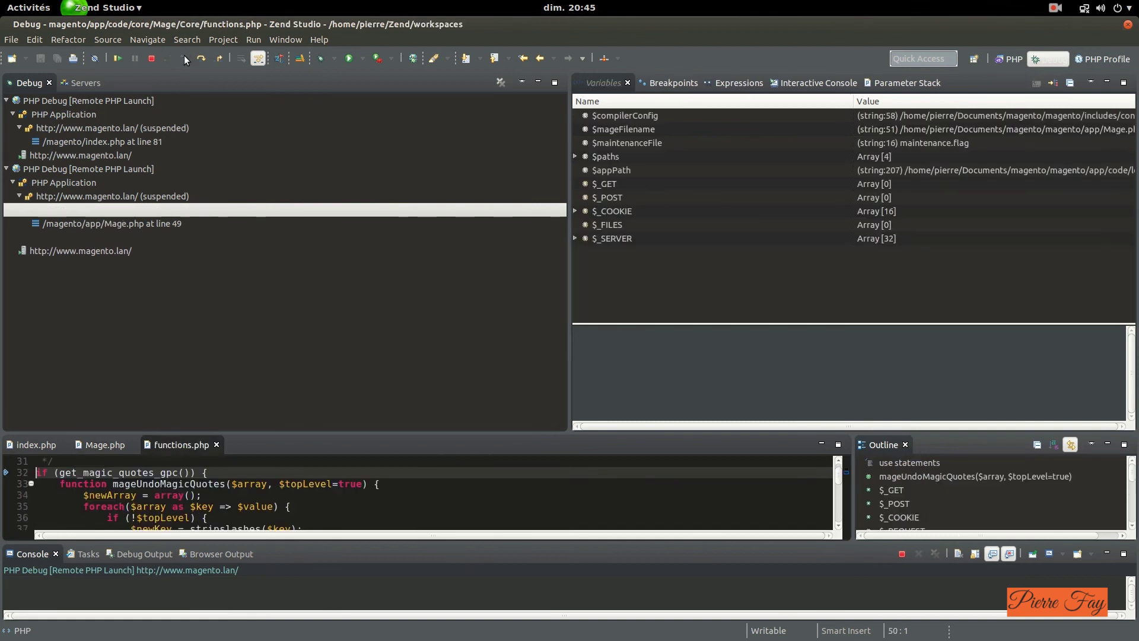
pyautogui.click(185, 58)
pyautogui.click(185, 58)
pyautogui.click(185, 58)
pyautogui.click(184, 58)
pyautogui.click(185, 58)
pyautogui.click(184, 58)
pyautogui.click(184, 58)
pyautogui.click(185, 58)
pyautogui.click(184, 58)
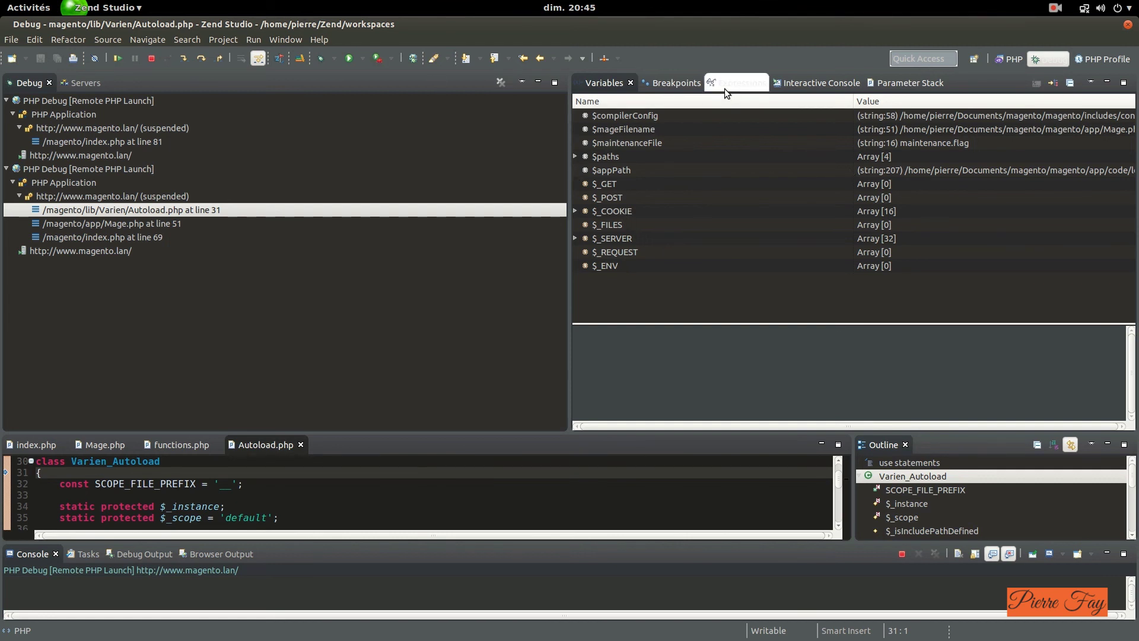
# Switch to Firefox, profile the current store page from the Zend Server toolbar, and view its Execution Flow in Zend Studio.
pyautogui.hotkey('alt', 'Tab')
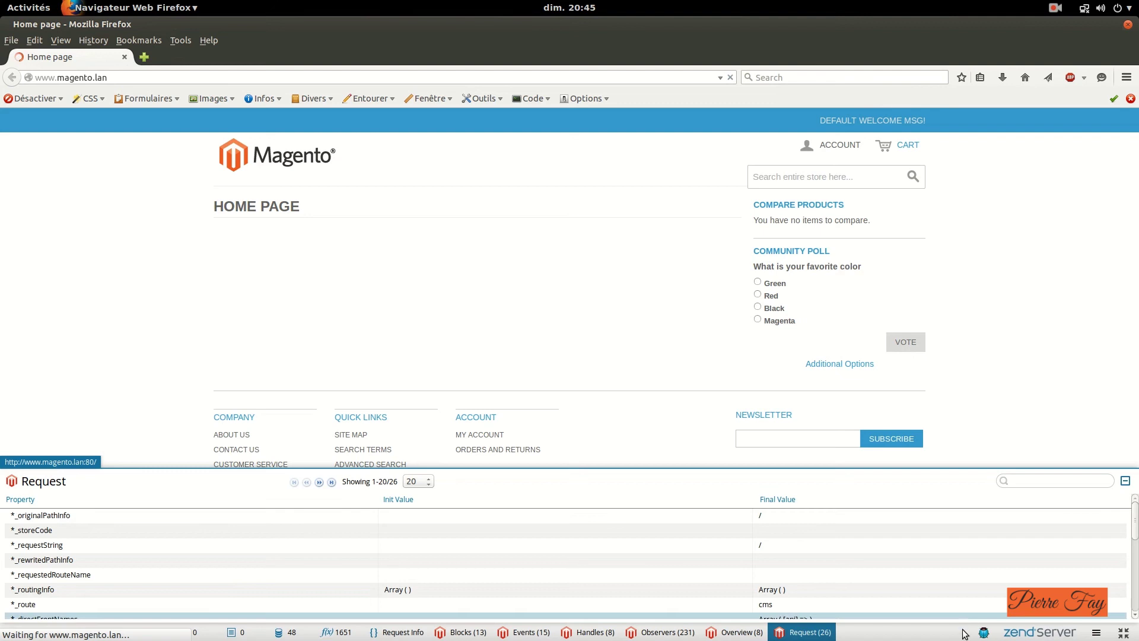
pyautogui.click(983, 631)
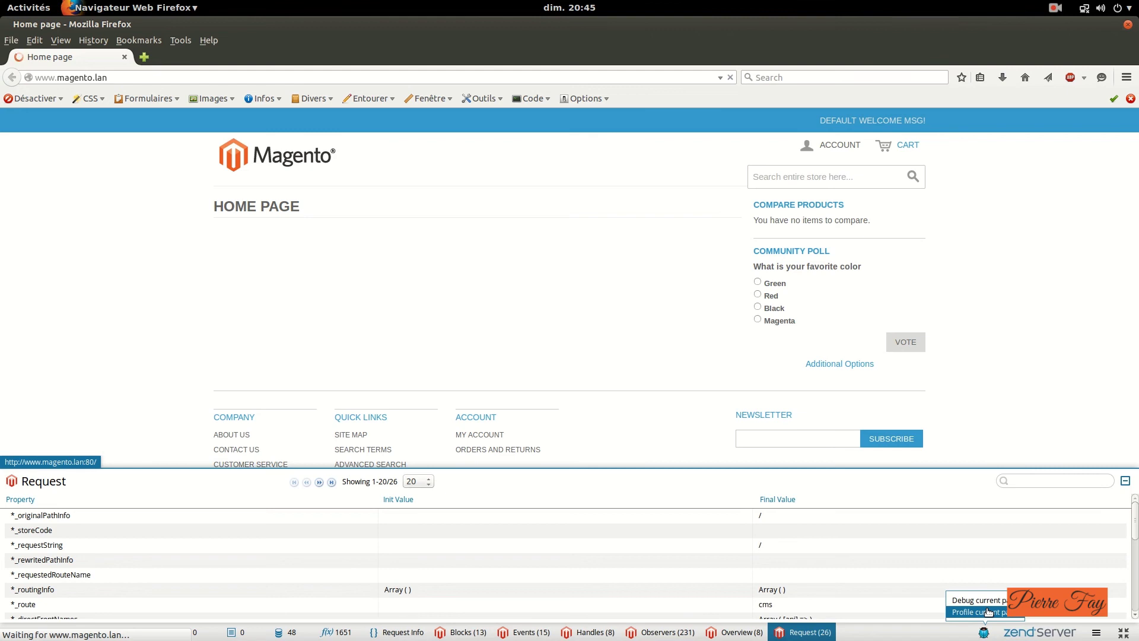
pyautogui.click(994, 613)
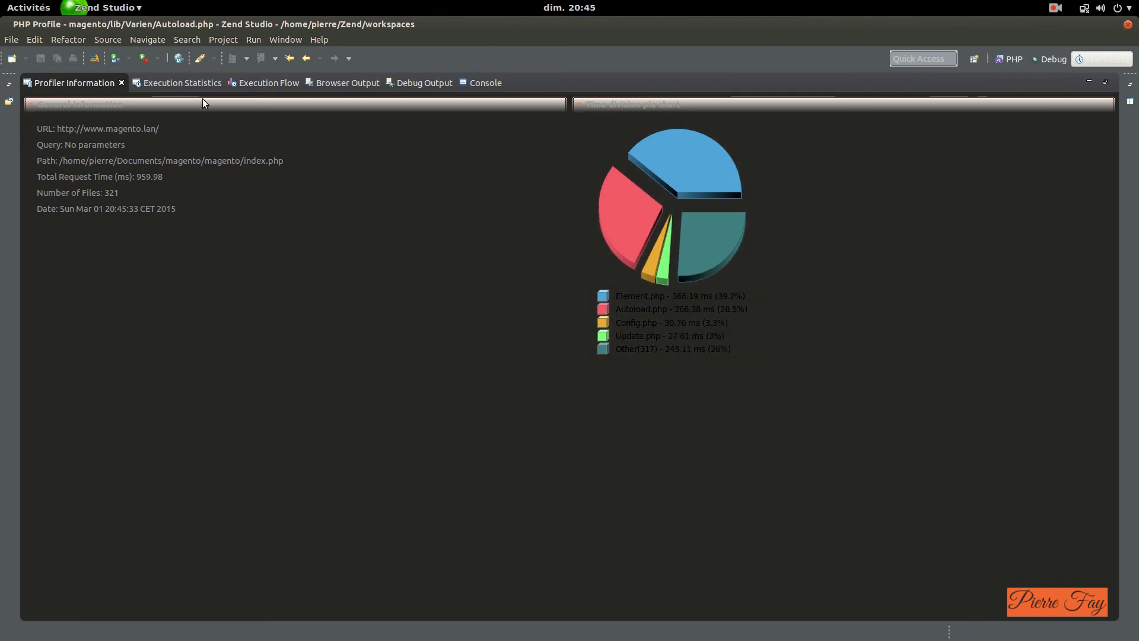
pyautogui.click(275, 83)
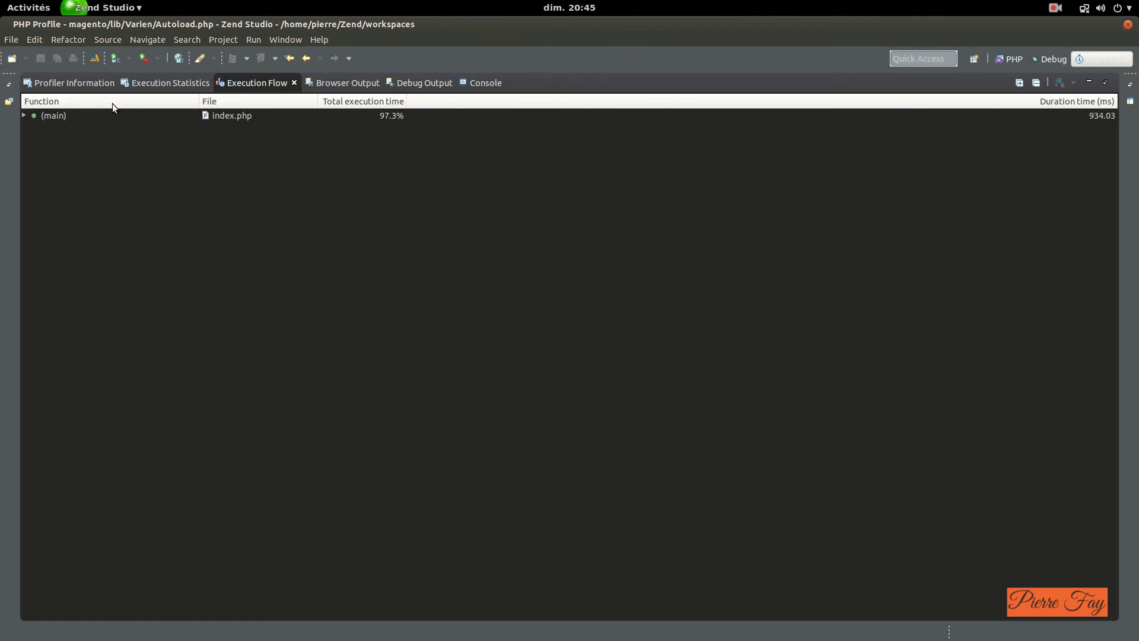